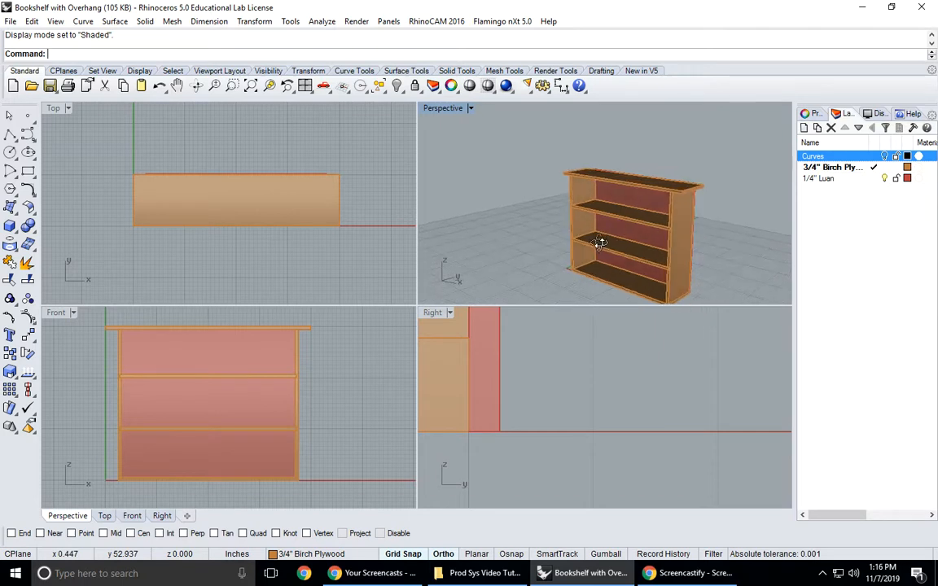
# - Save the bookshelf model under its existing file name
pyautogui.moveTo(477, 362); pyautogui.dragTo(637, 420, button='right')
pyautogui.moveTo(569, 213); pyautogui.dragTo(607, 229, button='right')
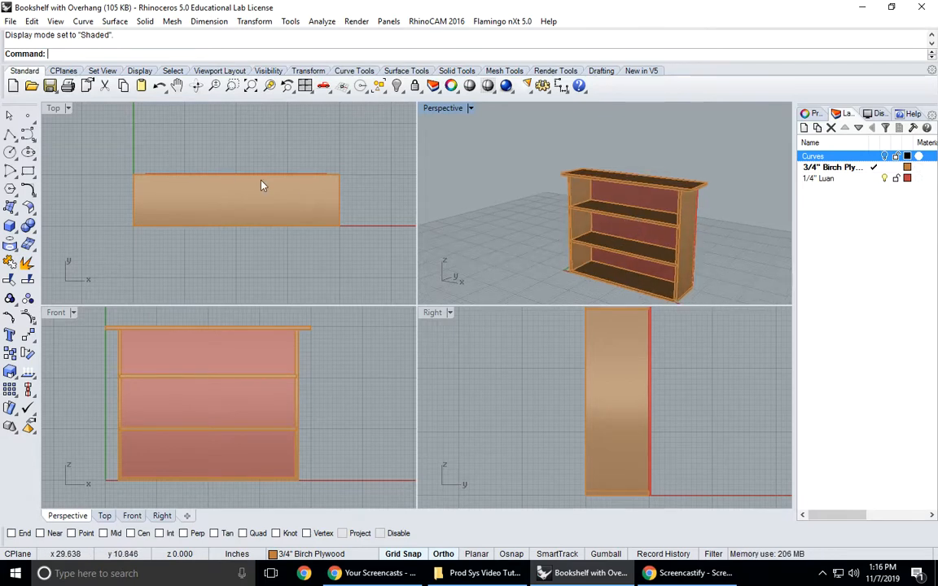
pyautogui.click(12, 22)
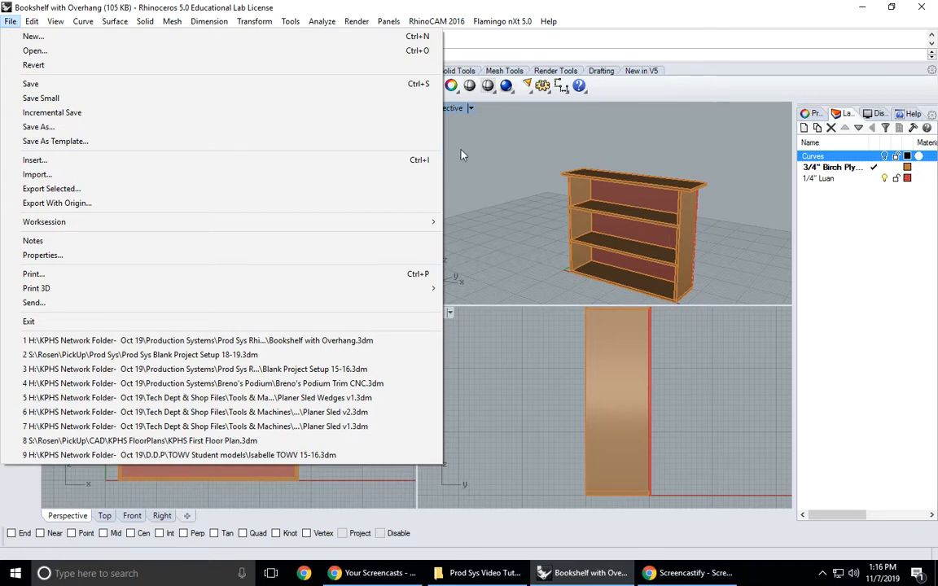
pyautogui.click(54, 20)
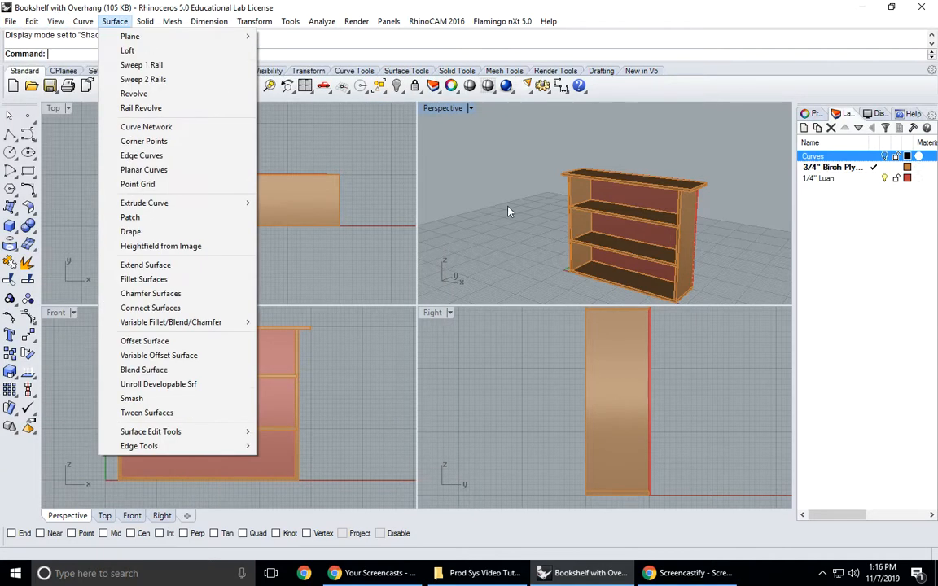
pyautogui.click(528, 201)
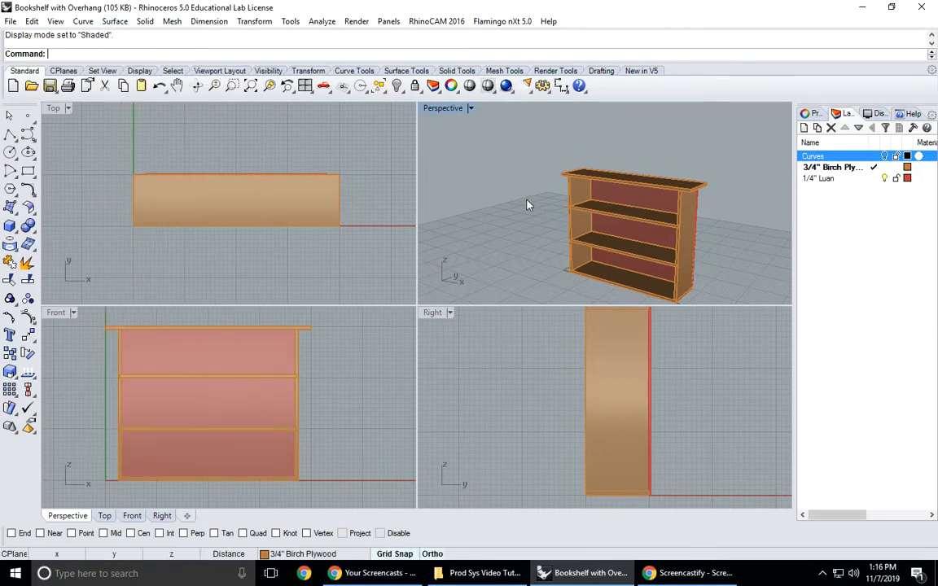
pyautogui.click(51, 86)
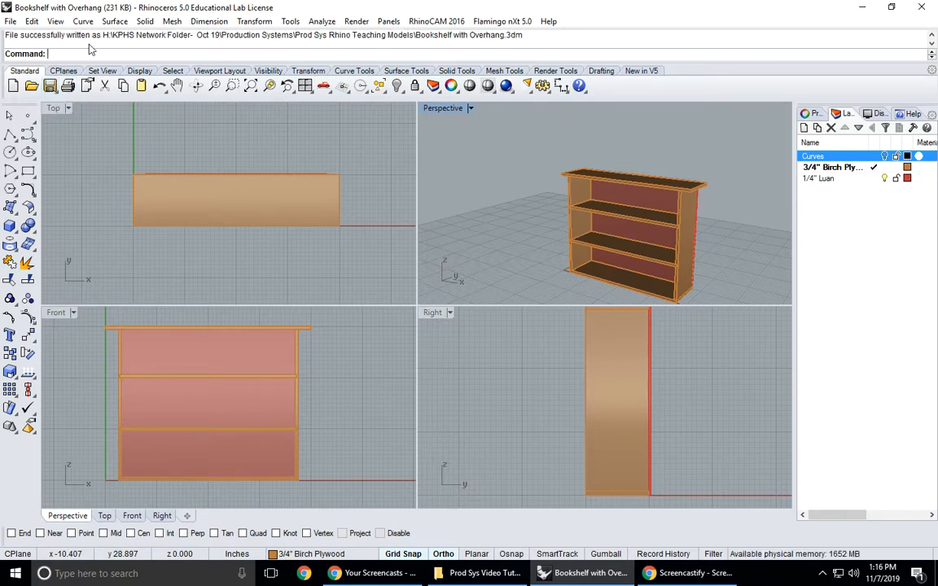
# - Maximize the Perspective viewport and frame the whole bookshelf large in an angled front view
pyautogui.moveTo(684, 224); pyautogui.dragTo(718, 223, button='right')
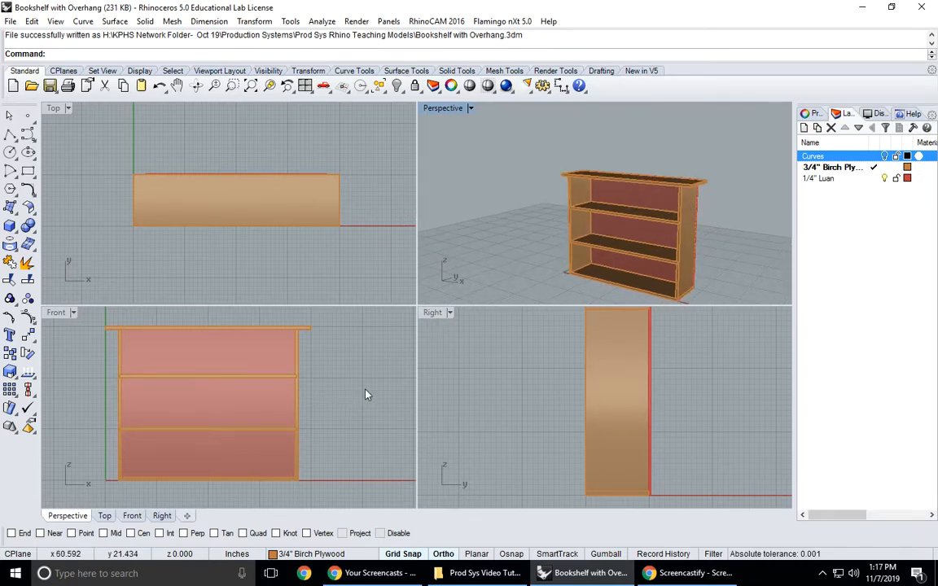
pyautogui.moveTo(366, 395); pyautogui.dragTo(361, 395, button='right')
pyautogui.scroll(-3, 538, 194)
pyautogui.moveTo(539, 201); pyautogui.dragTo(583, 193, button='right')
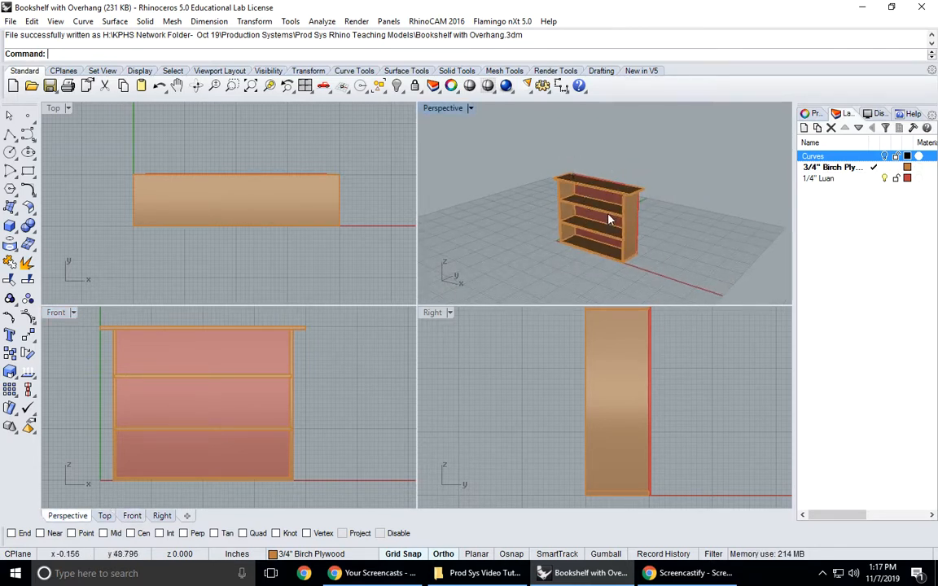
pyautogui.moveTo(609, 221); pyautogui.dragTo(405, 134, button='right')
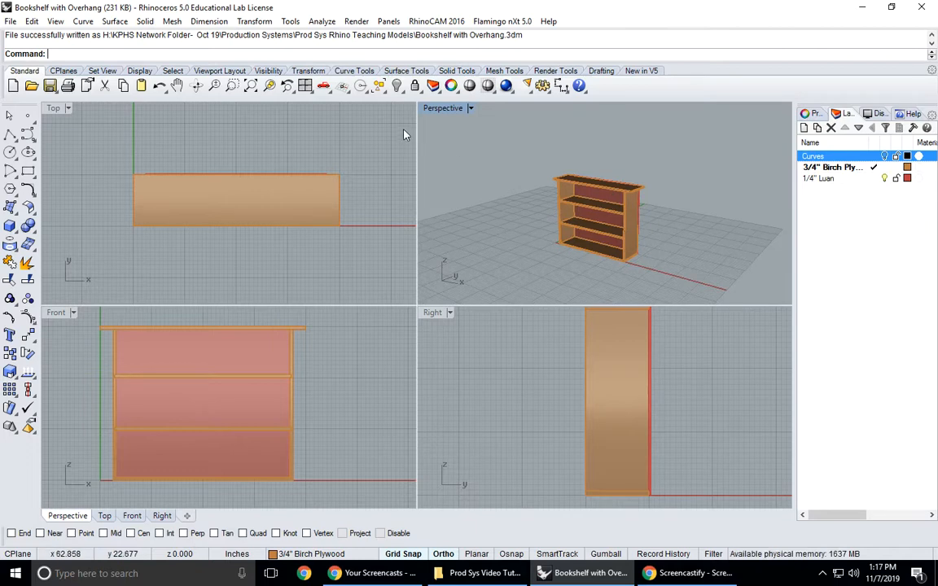
pyautogui.doubleClick(446, 109)
pyautogui.scroll(2, 392, 308)
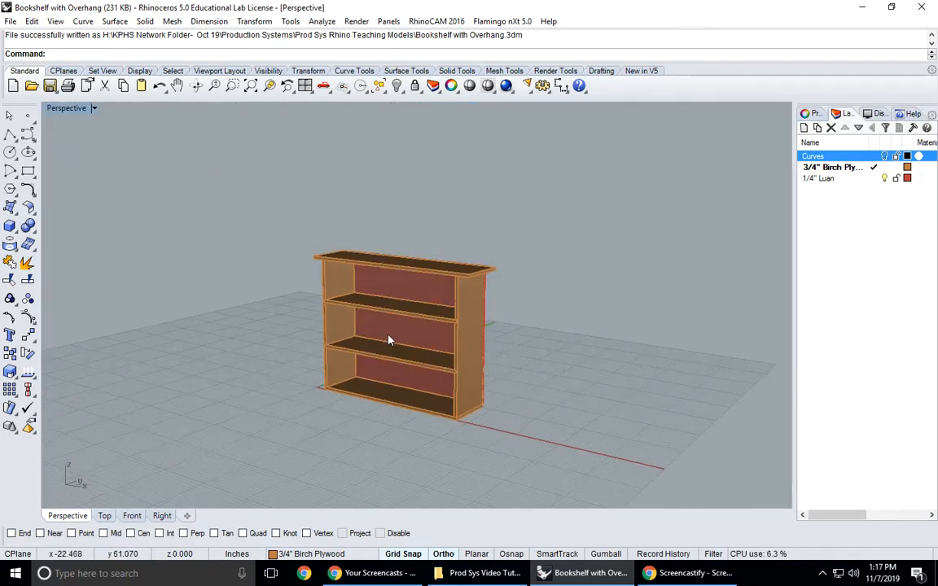
pyautogui.scroll(2, 388, 342)
pyautogui.scroll(1, 388, 342)
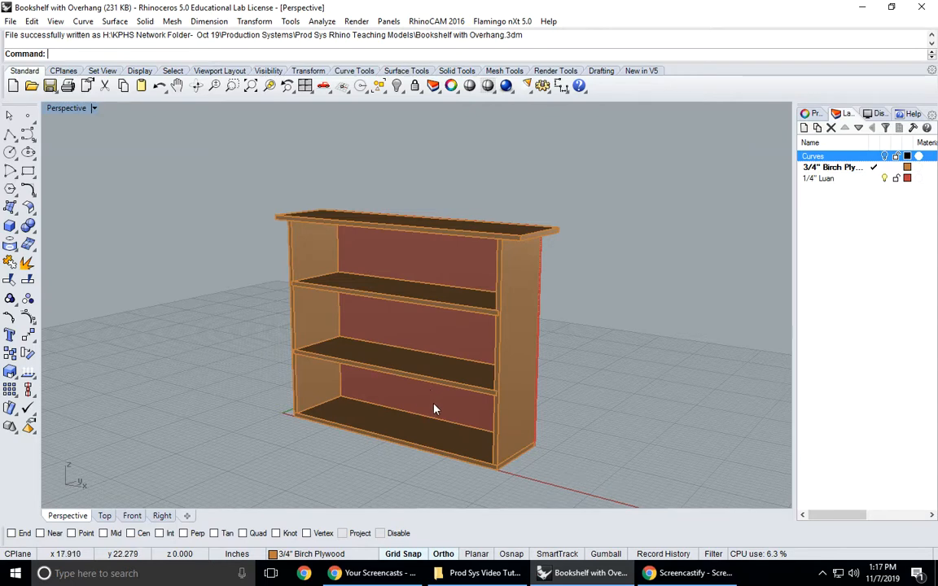
# - Open the print setup for the Perspective view and set the destination to Image File (PNG, BMP, TIF, ...)
pyautogui.click(10, 21)
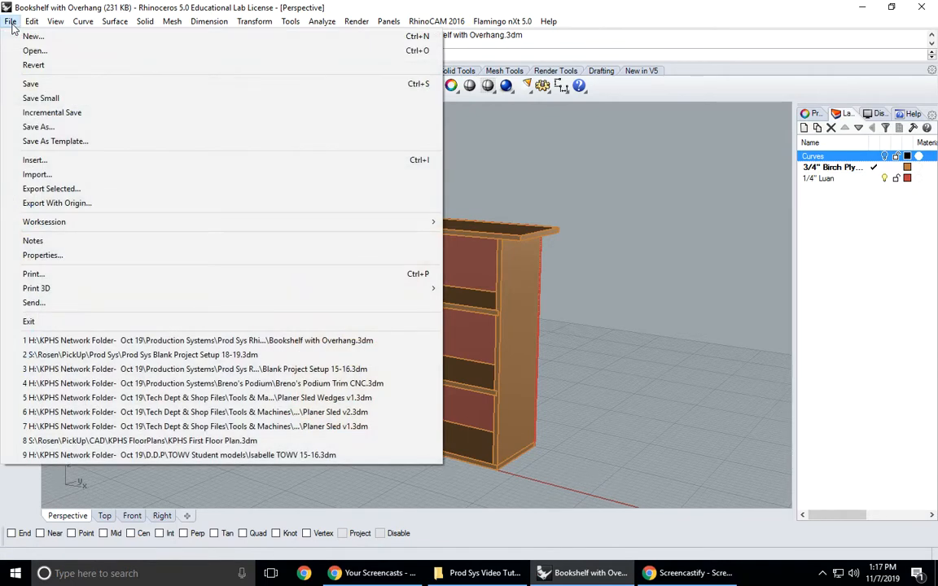
pyautogui.click(33, 274)
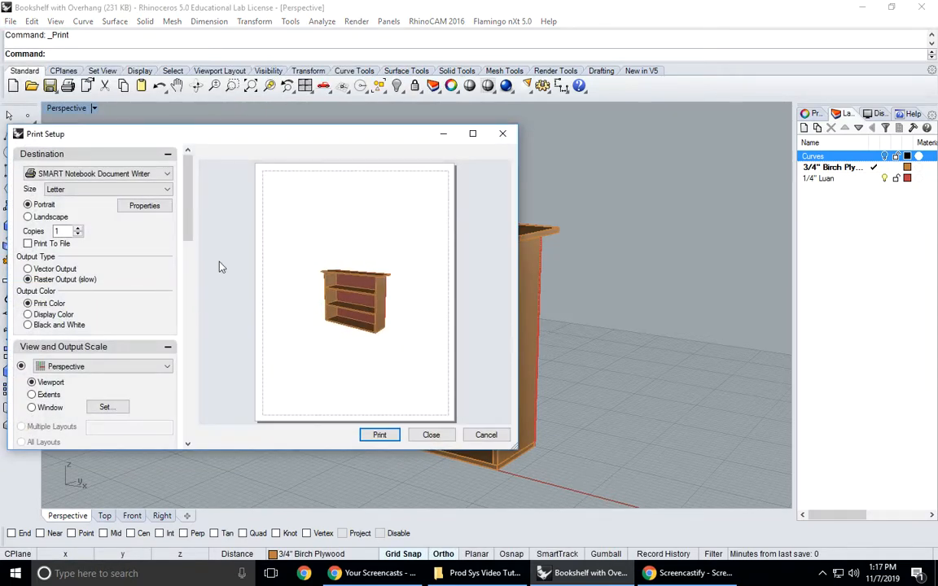
pyautogui.click(163, 174)
pyautogui.click(124, 260)
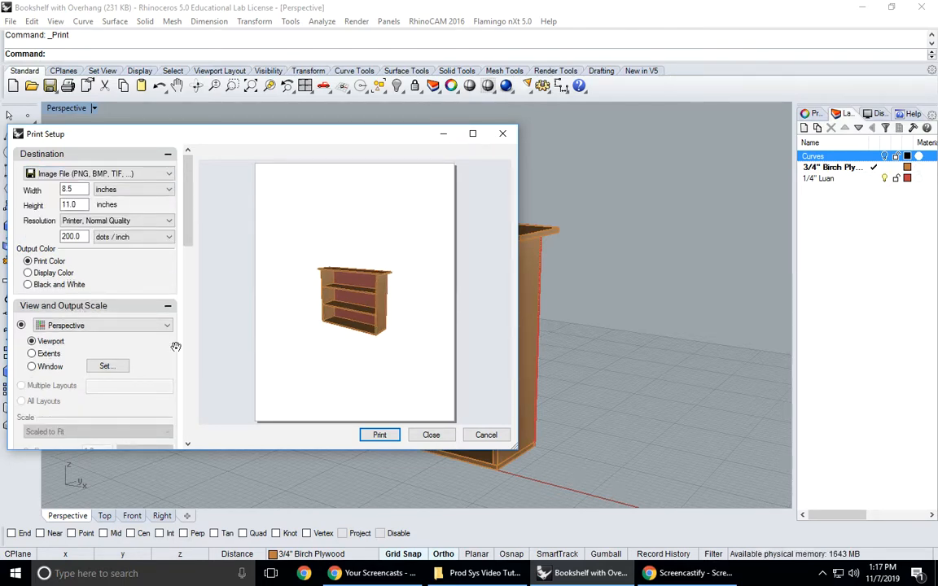
# - Define a print window that closely frames the bookshelf and keep the print settings without printing
pyautogui.click(108, 365)
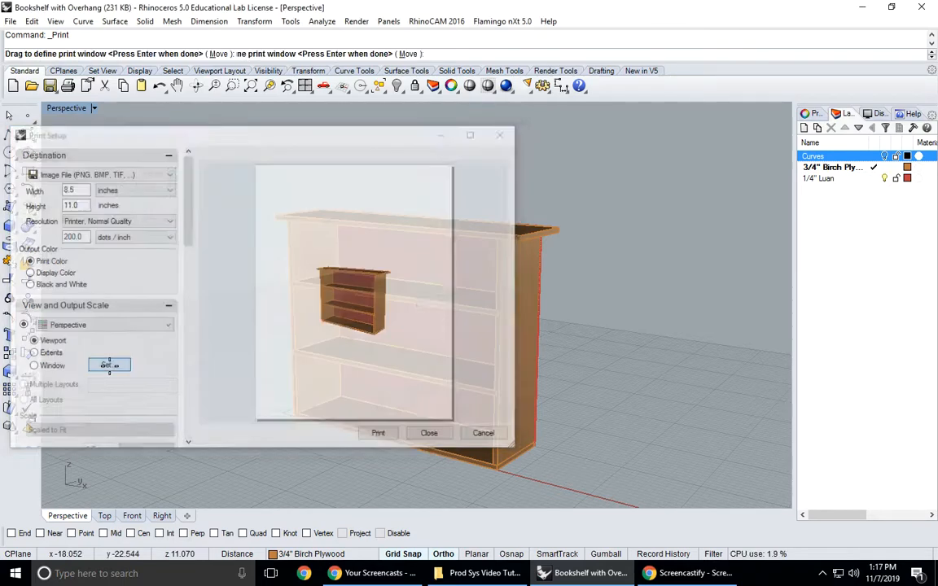
pyautogui.moveTo(249, 160); pyautogui.dragTo(567, 480)
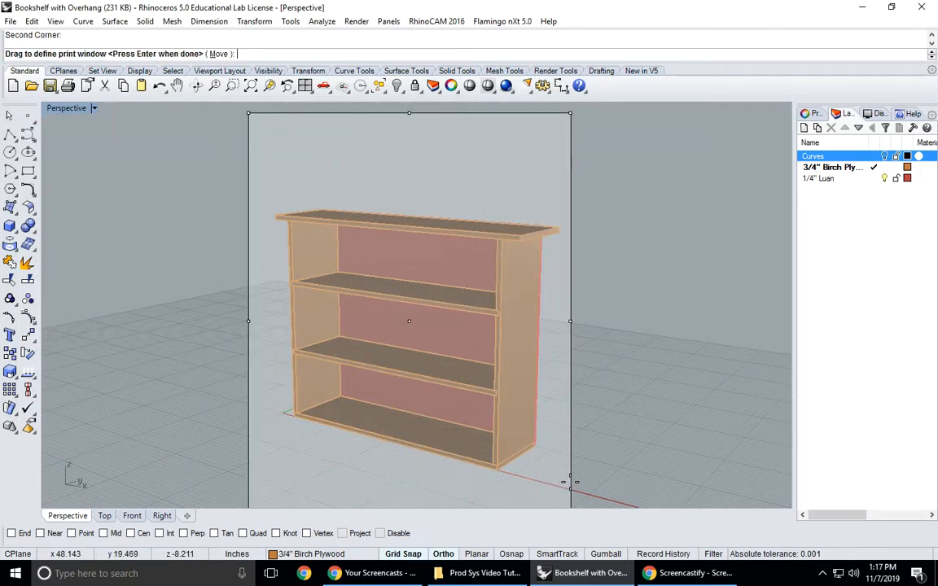
pyautogui.press('Return')
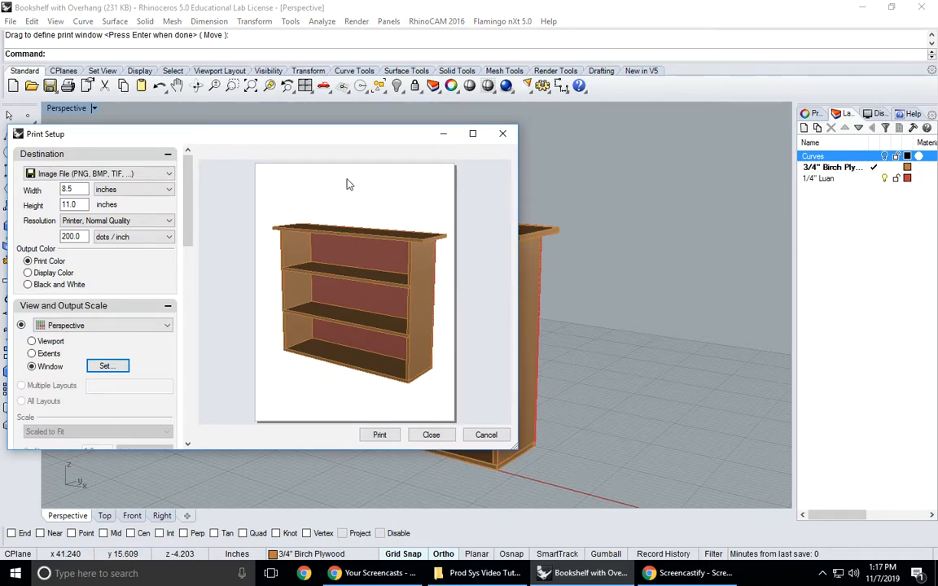
pyautogui.click(432, 436)
# - Place a 3-inch-high surface text object reading "Book Shelf for" and the client's name above the bookshelf in the Front view
pyautogui.doubleClick(81, 109)
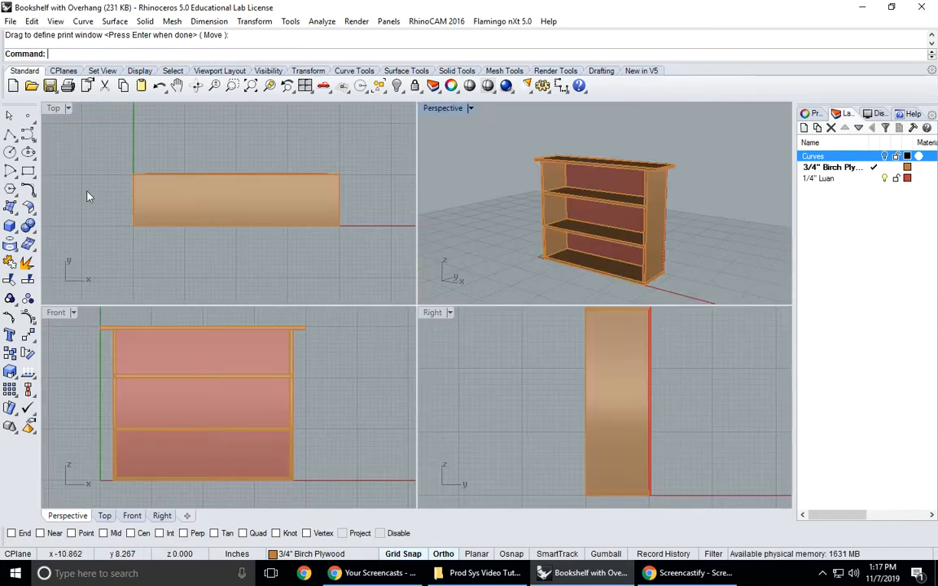
pyautogui.scroll(-3, 166, 379)
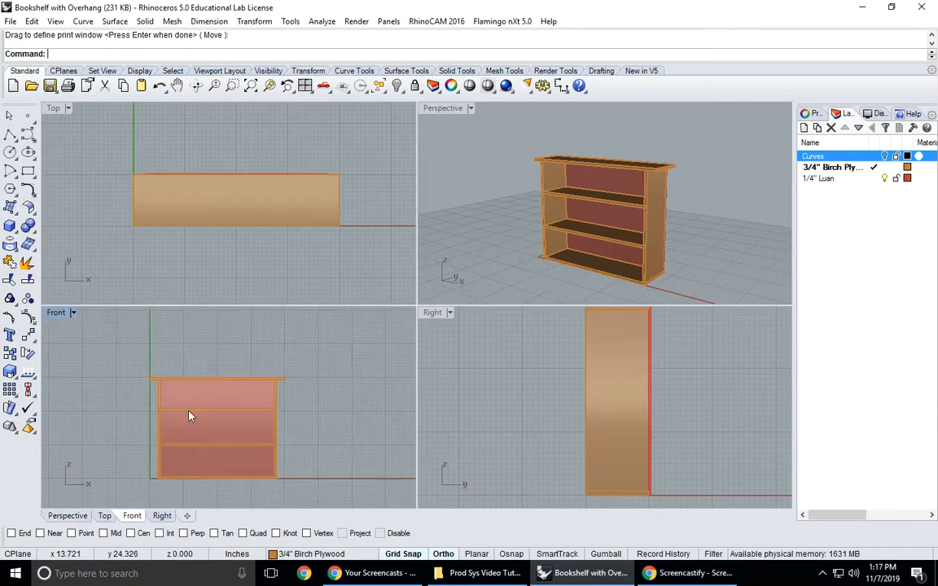
pyautogui.click(10, 336)
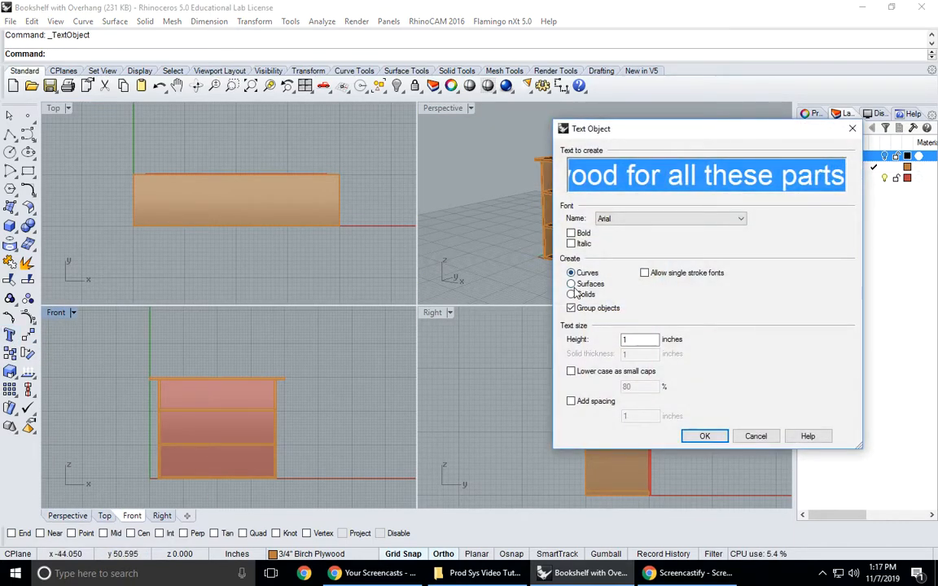
pyautogui.click(571, 285)
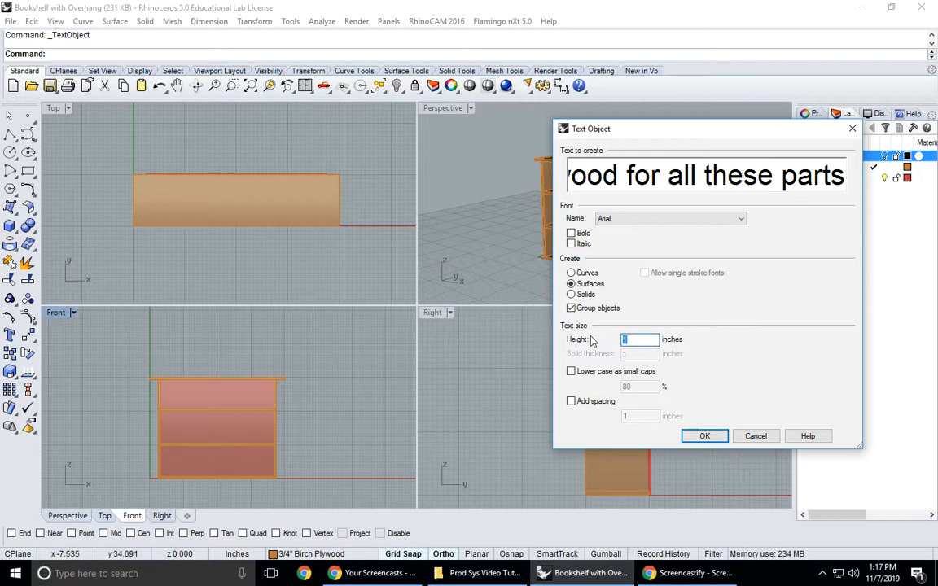
pyautogui.click(833, 182)
pyautogui.press('Delete')
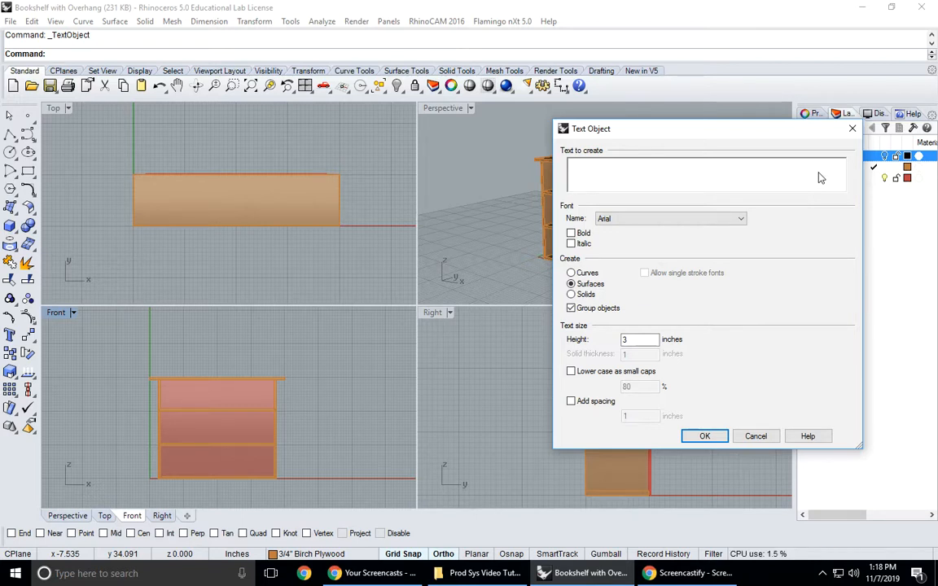
pyautogui.write('Book S')
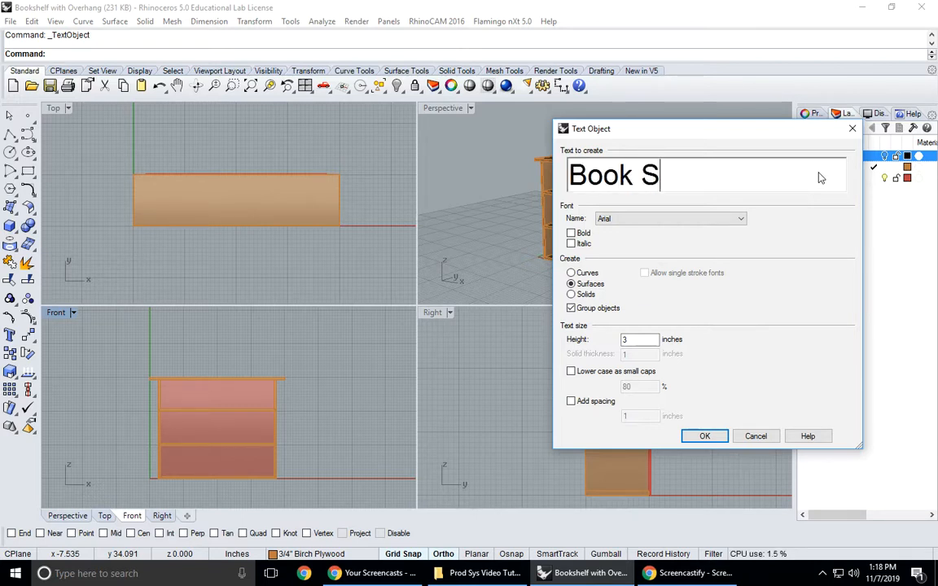
pyautogui.write('helf for ')
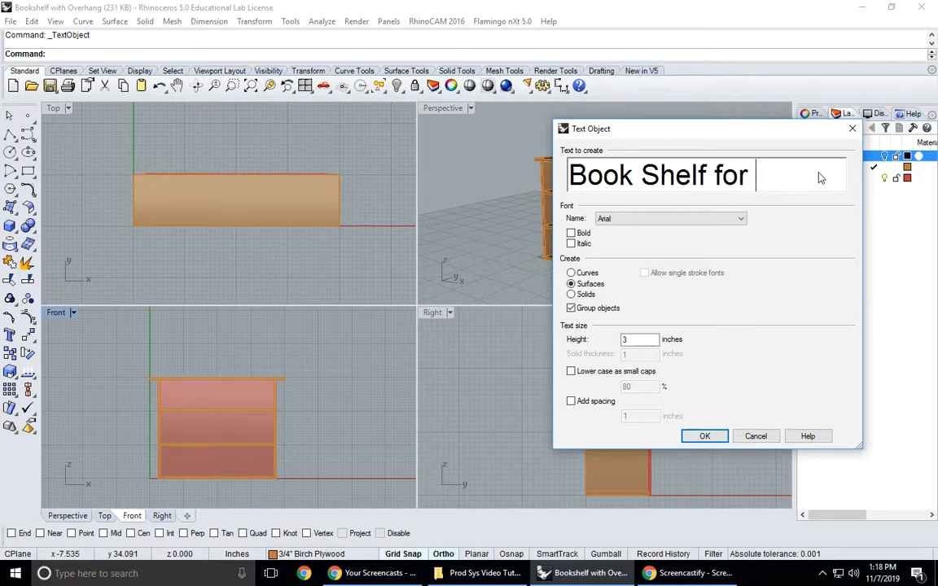
pyautogui.write('Mr. Smith')
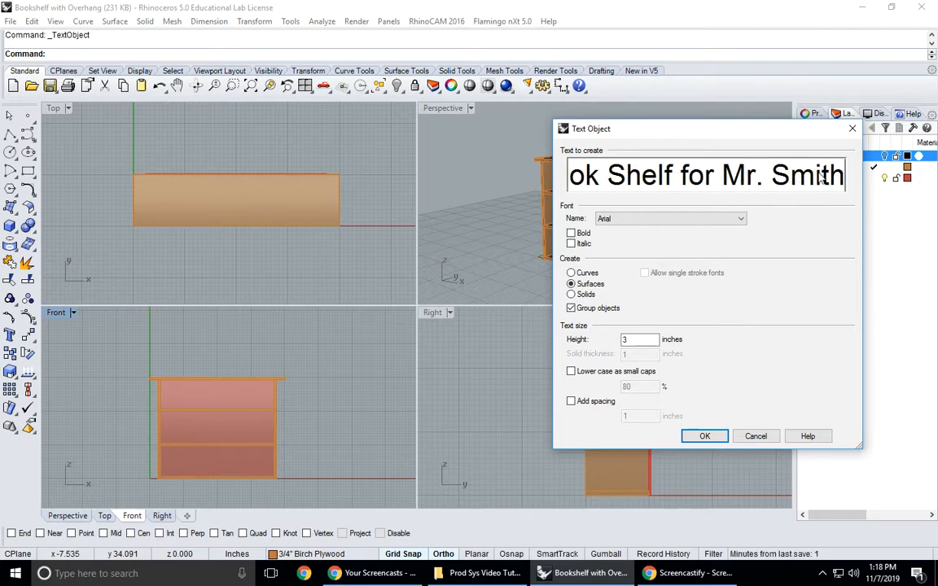
pyautogui.click(701, 436)
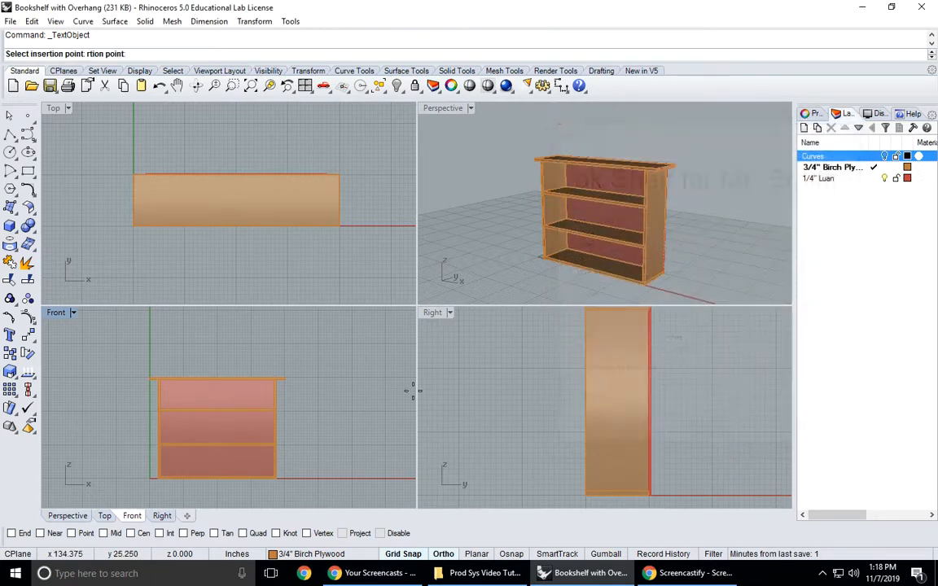
pyautogui.click(156, 347)
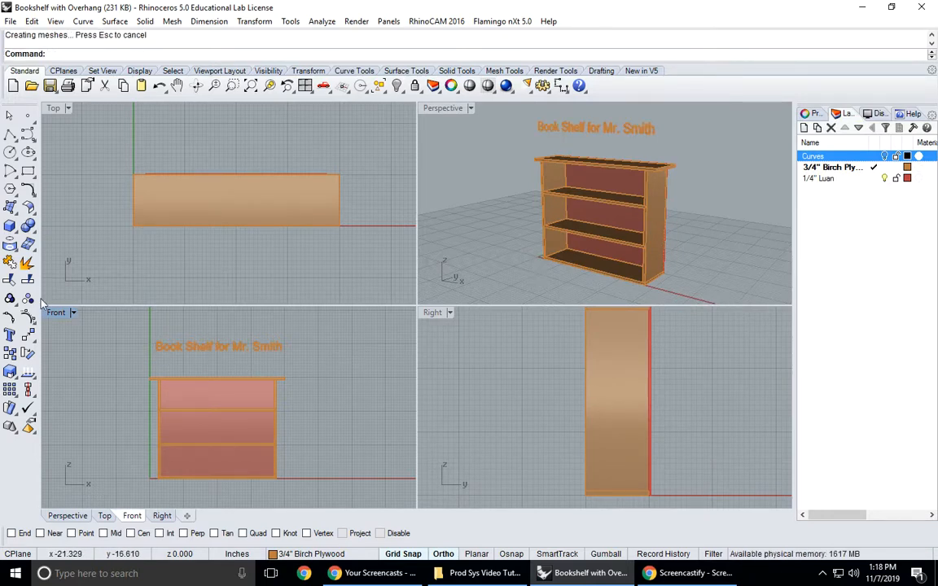
# - Add a second 3-inch surface text line reading "By" and the designer's name, centred between the title and the bookshelf top
pyautogui.click(10, 333)
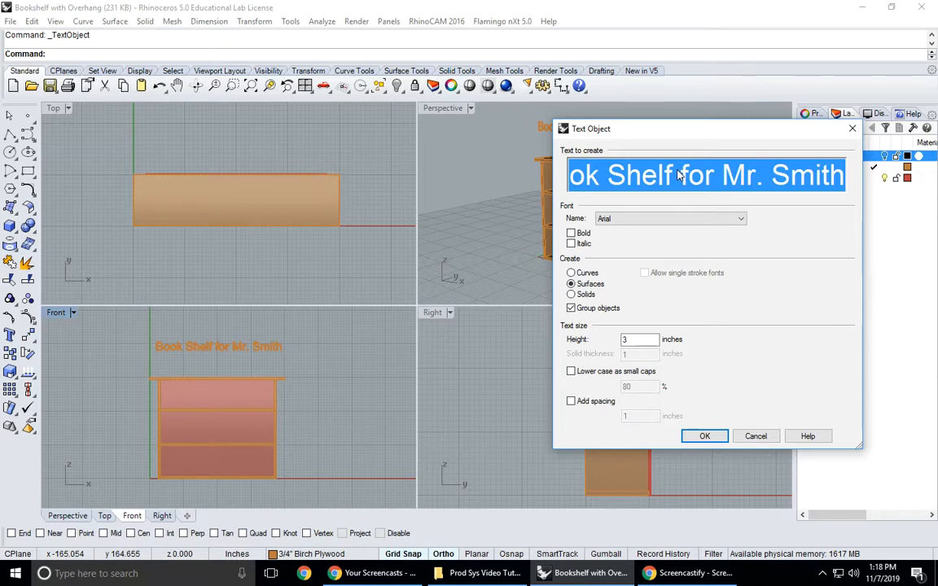
pyautogui.write('By Mr. Rosen')
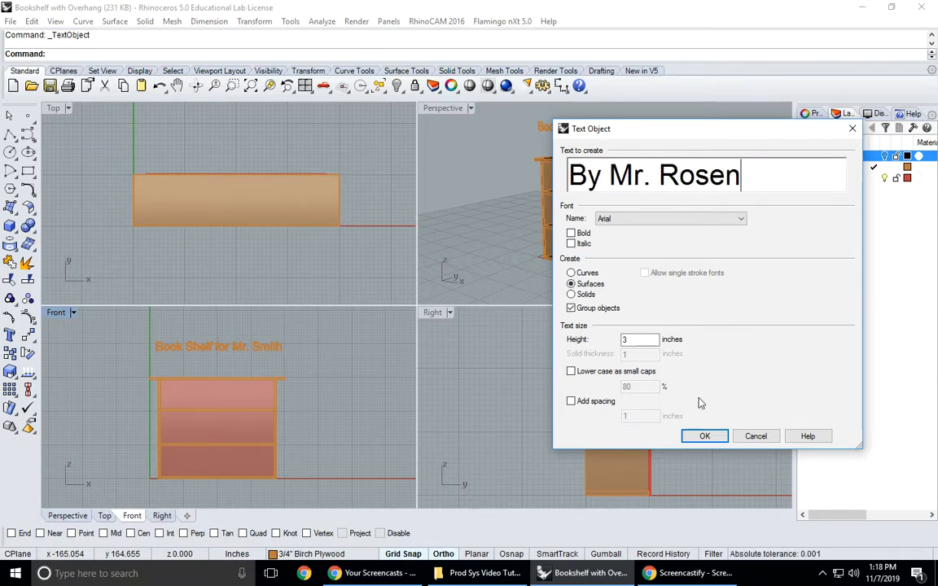
pyautogui.click(704, 436)
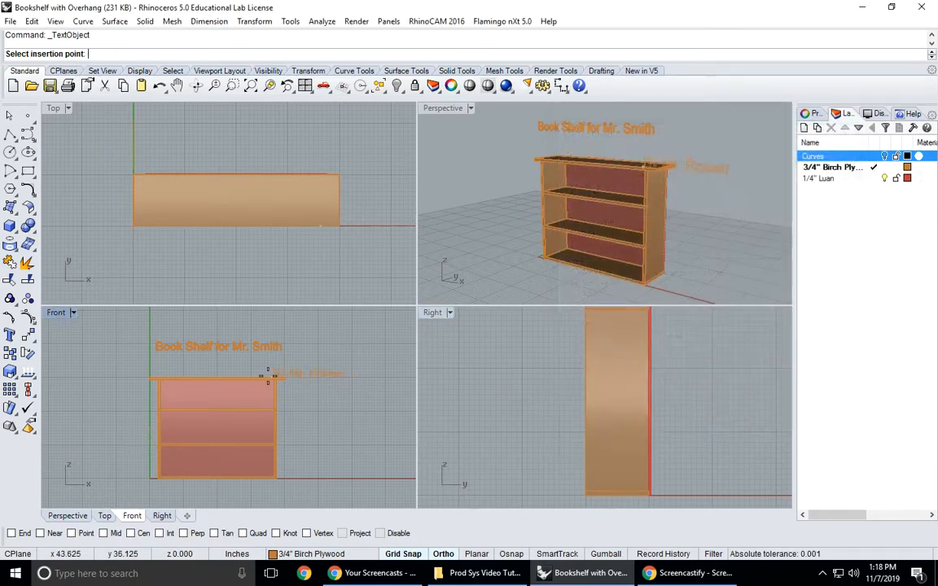
pyautogui.click(187, 369)
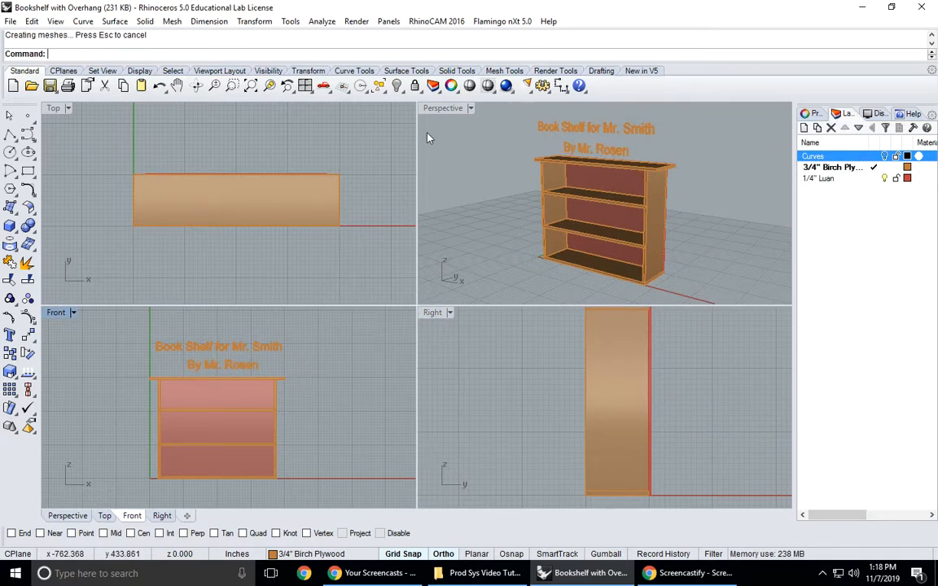
# - Reopen the print setup for the maximized Perspective view and tighten the print window's upper-left corner around the titled bookshelf
pyautogui.click(458, 114)
pyautogui.doubleClick(458, 109)
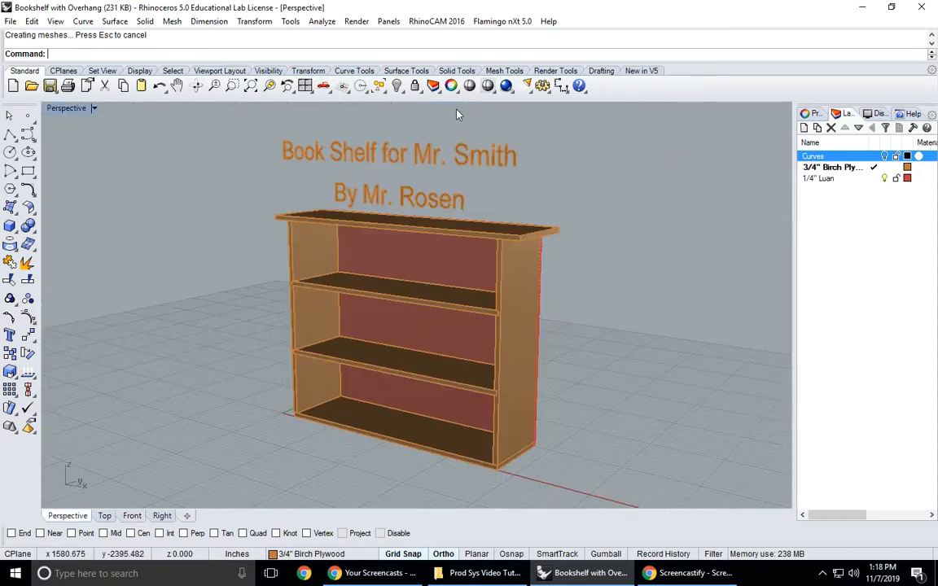
pyautogui.click(12, 21)
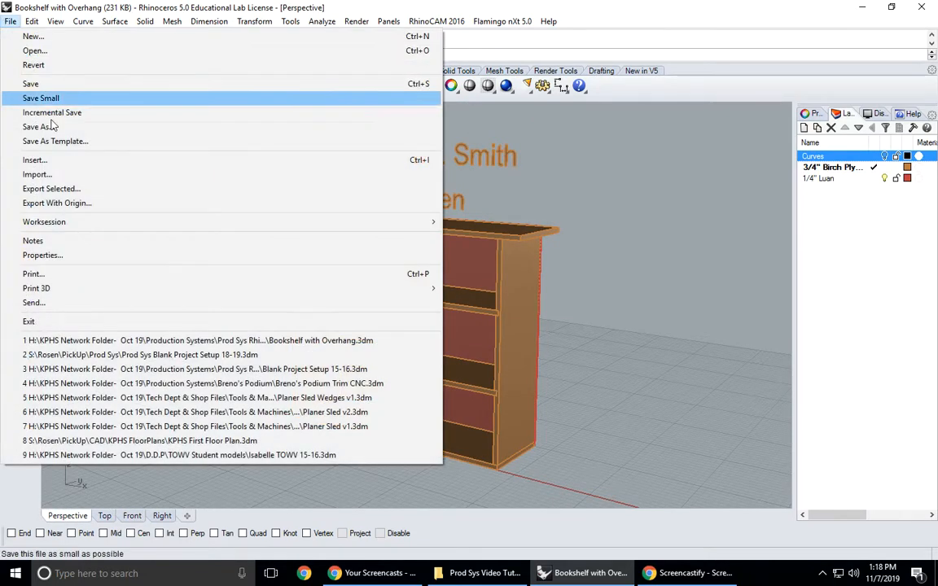
pyautogui.click(37, 273)
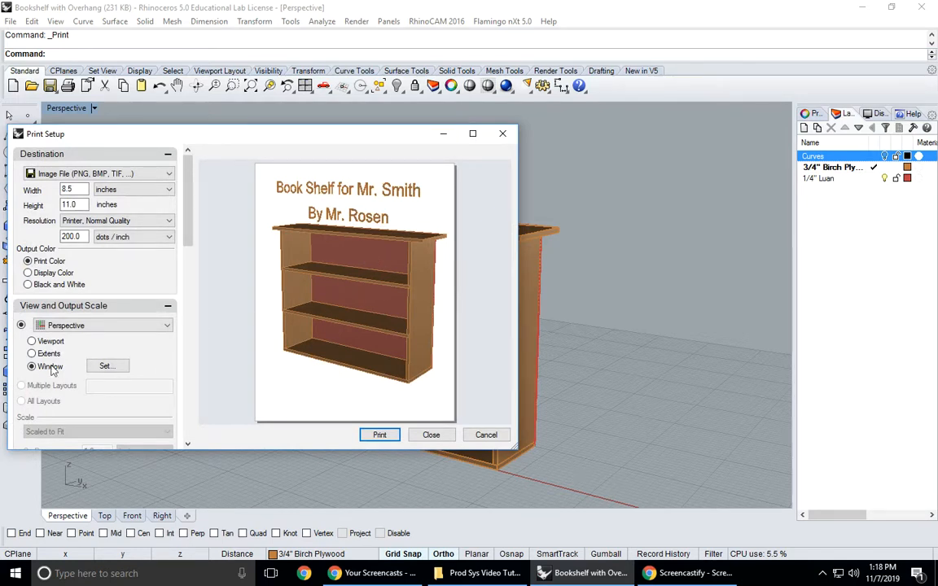
pyautogui.scroll(-2, 191, 245)
pyautogui.scroll(2, 191, 244)
pyautogui.moveTo(196, 236); pyautogui.dragTo(213, 222)
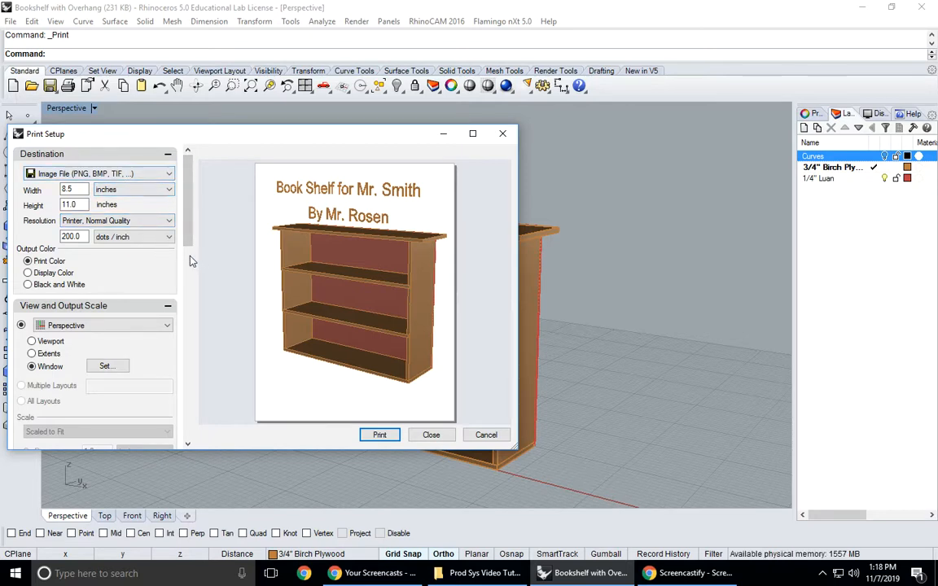
pyautogui.click(116, 366)
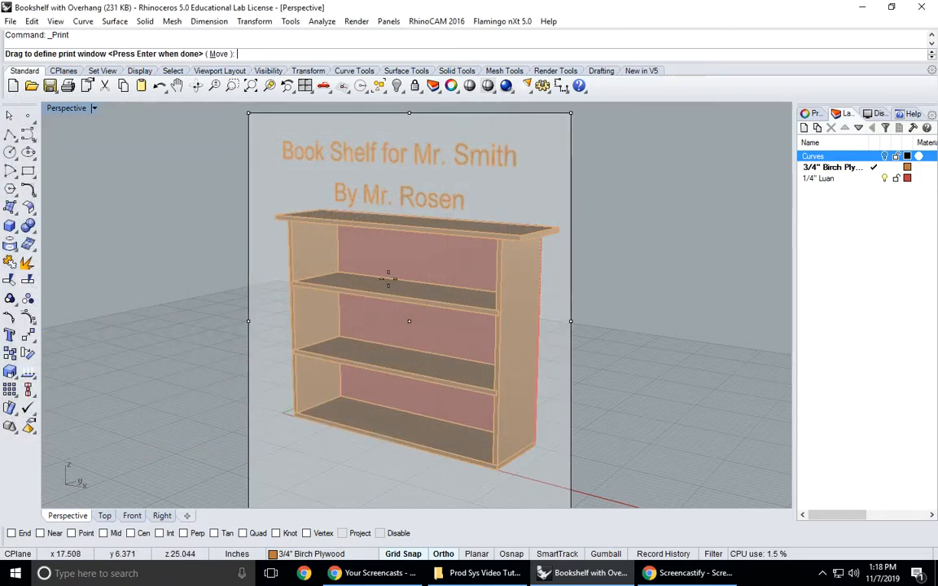
pyautogui.moveTo(250, 116); pyautogui.dragTo(258, 124)
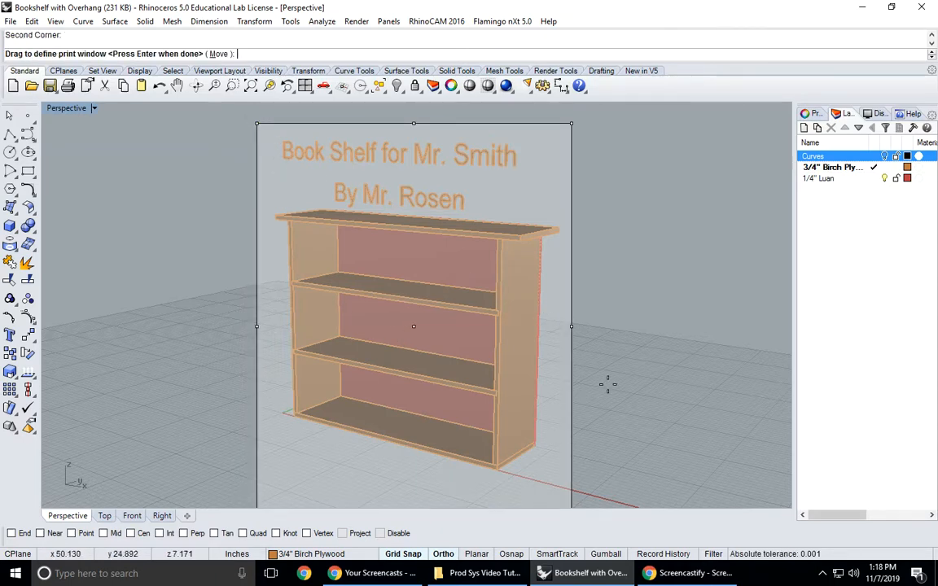
pyautogui.press('Return')
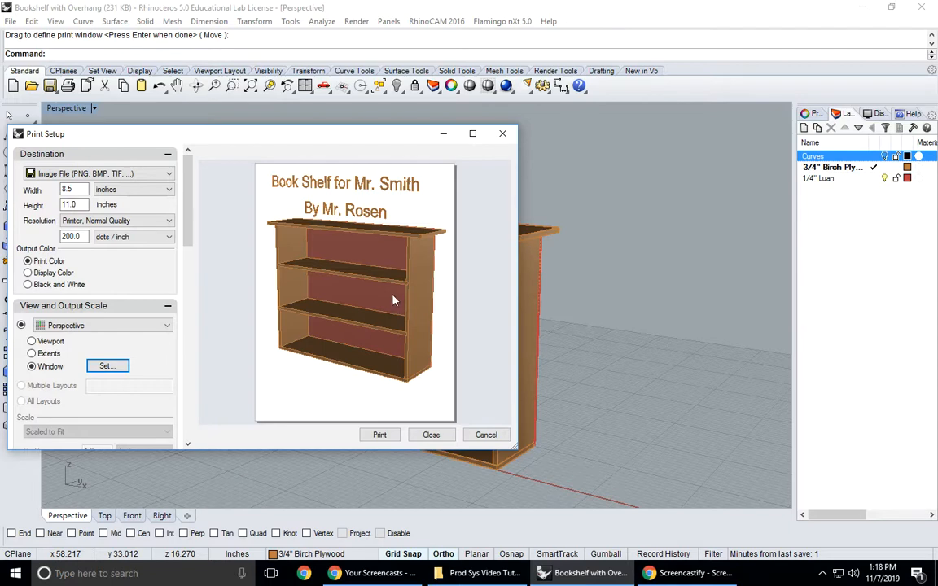
# - Print the view to a JPEG named "3D model of Overhang Bokshelf" in the Prod Sys Rhino Teaching Models folder
pyautogui.click(380, 436)
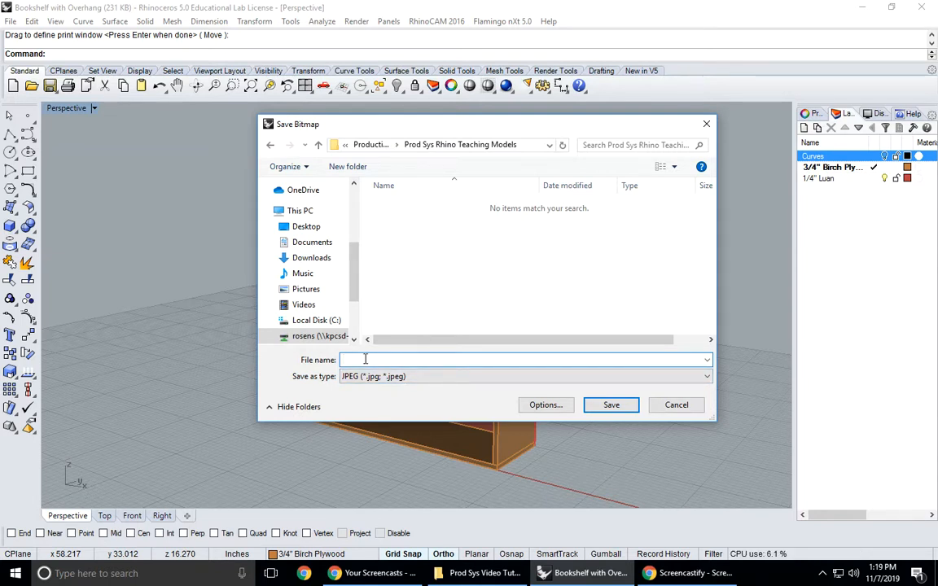
pyautogui.write('odel of')
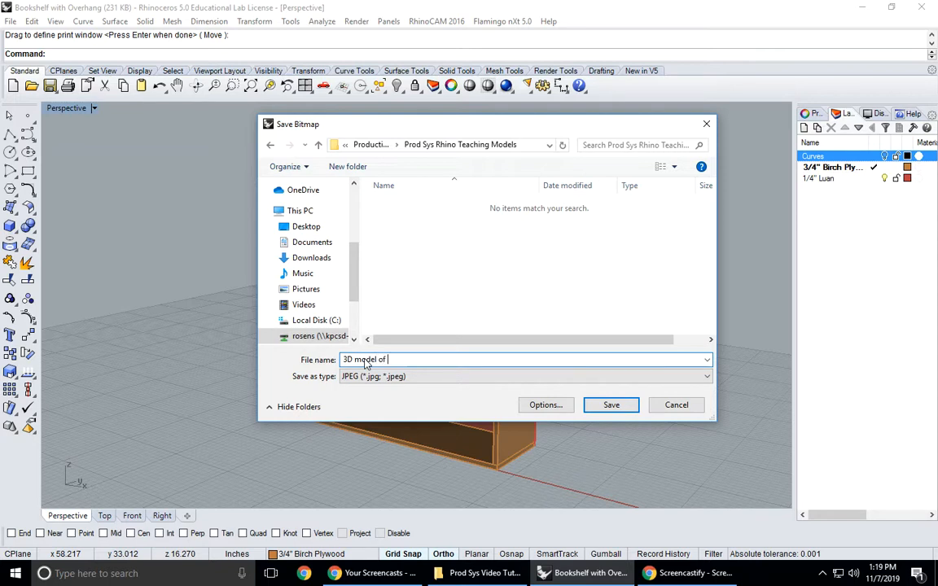
pyautogui.write(' Over hang')
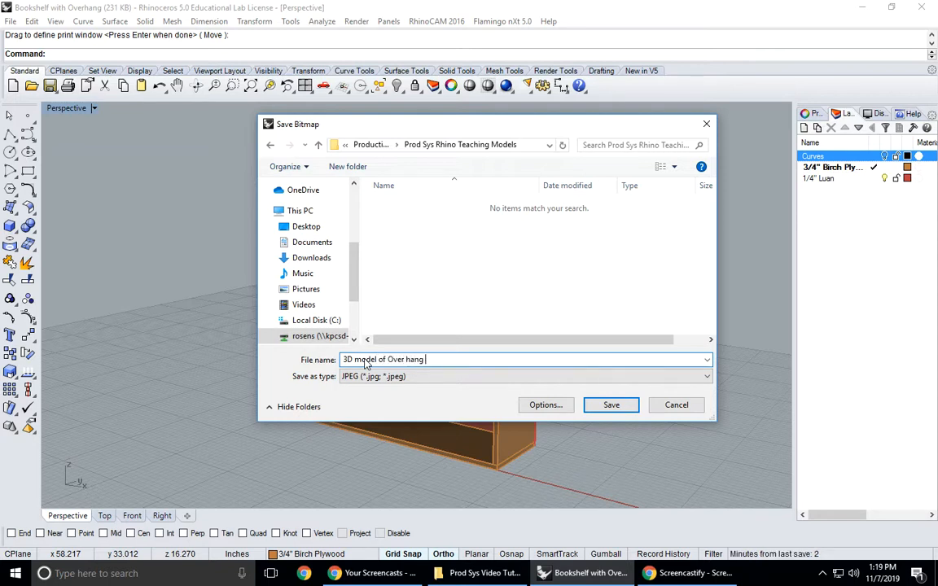
pyautogui.write(' Bokshelf')
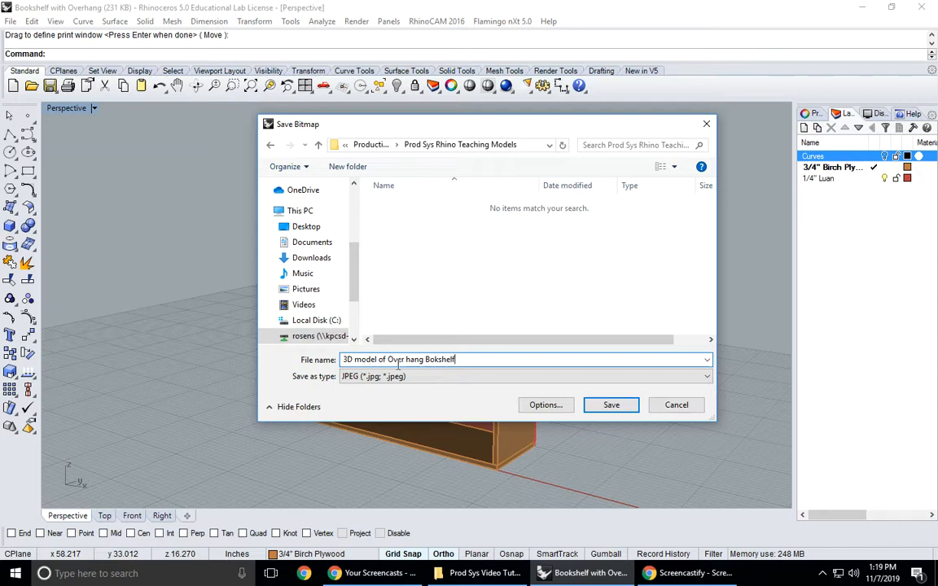
pyautogui.click(408, 360)
pyautogui.press('BackSpace')
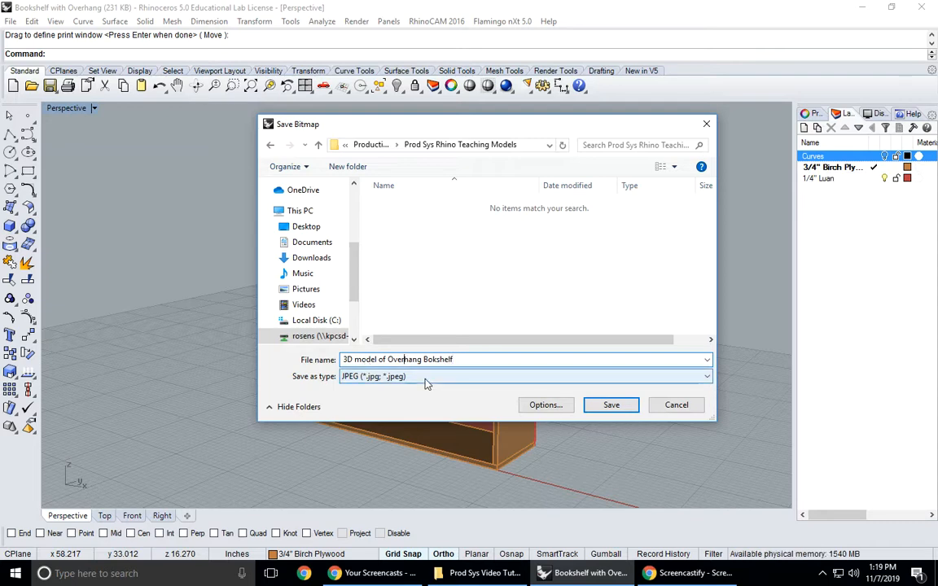
pyautogui.click(614, 404)
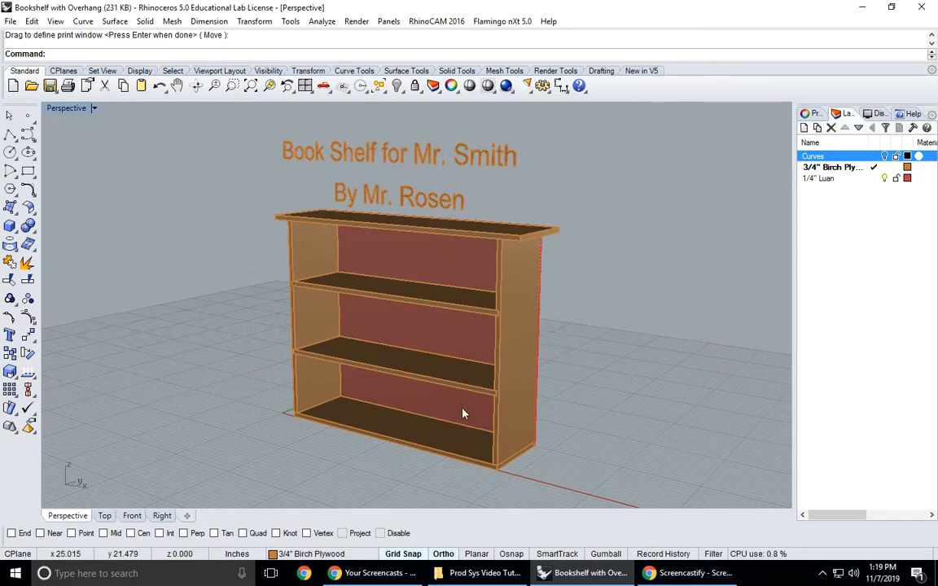
pyautogui.click(480, 576)
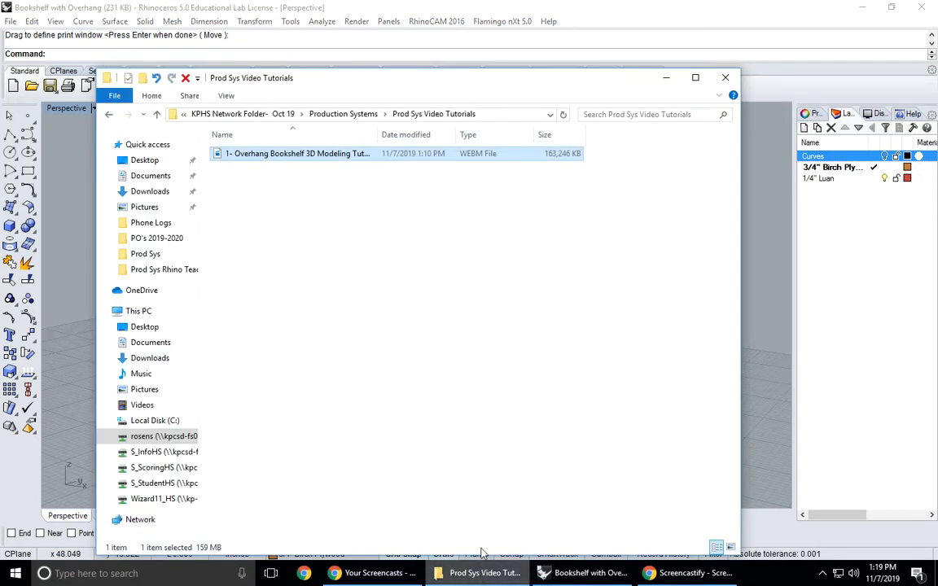
pyautogui.click(699, 75)
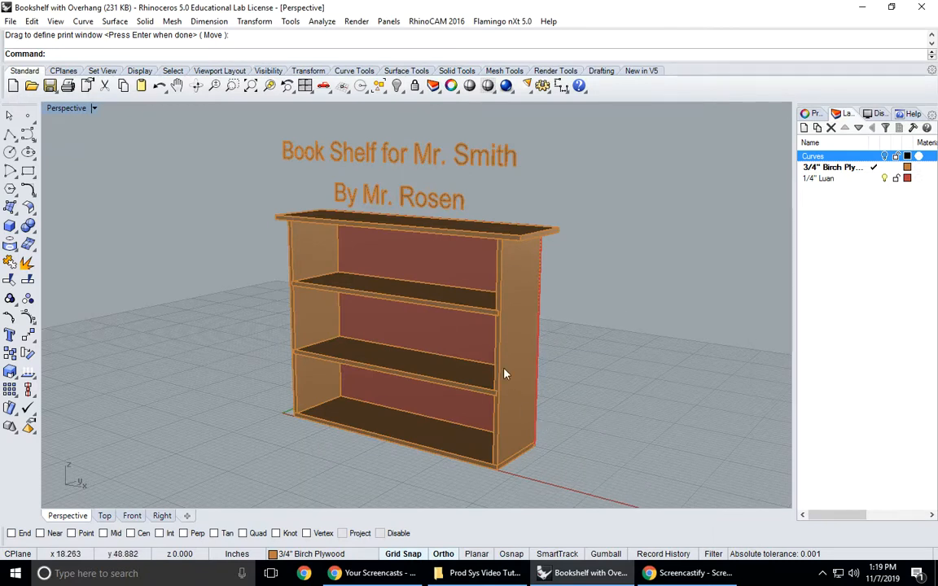
pyautogui.moveTo(597, 242); pyautogui.dragTo(597, 249, button='right')
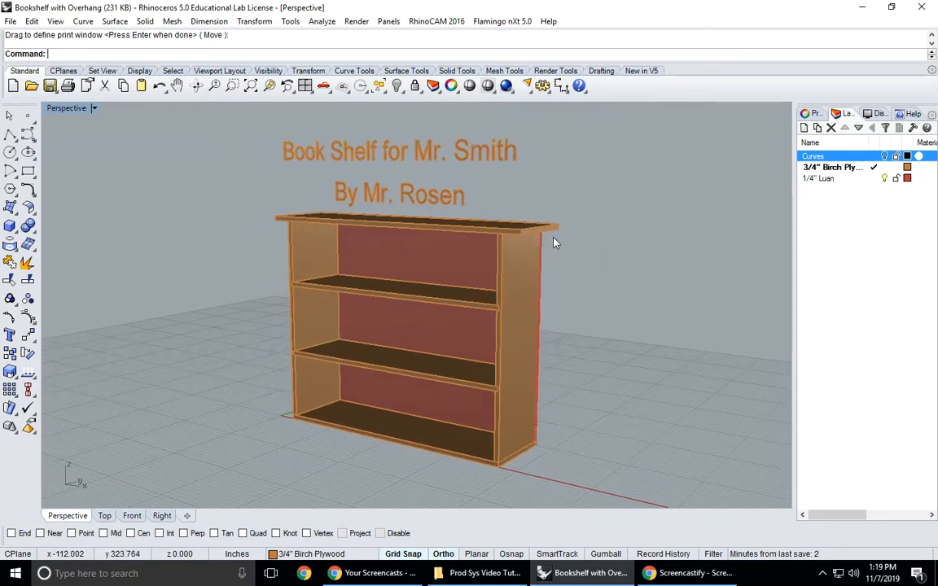
# - Create a new layer named Text
pyautogui.click(804, 128)
pyautogui.write('1')
pyautogui.press('Return')
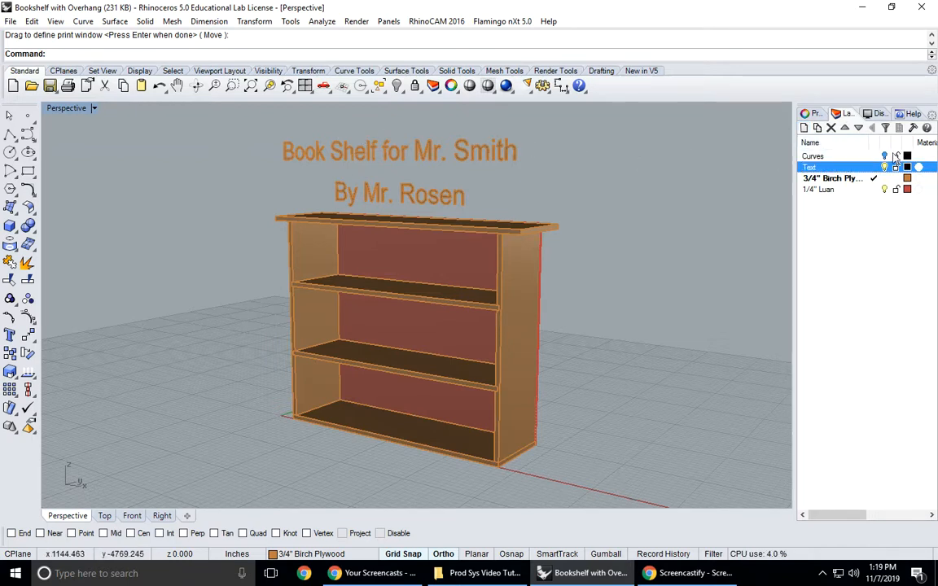
# - Move both title lines above the bookshelf to the Text layer and turn that layer off
pyautogui.moveTo(255, 122); pyautogui.dragTo(560, 220)
pyautogui.click(809, 114)
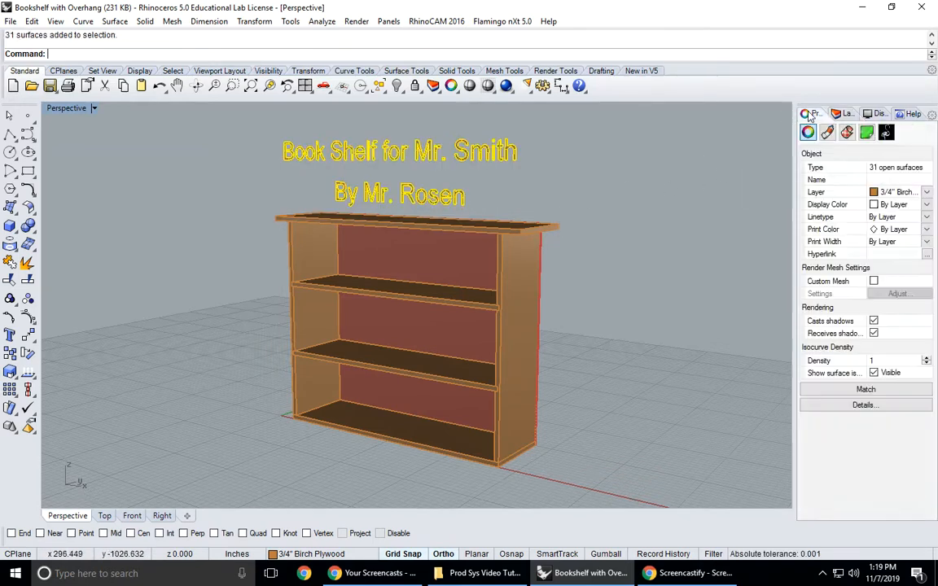
pyautogui.click(926, 194)
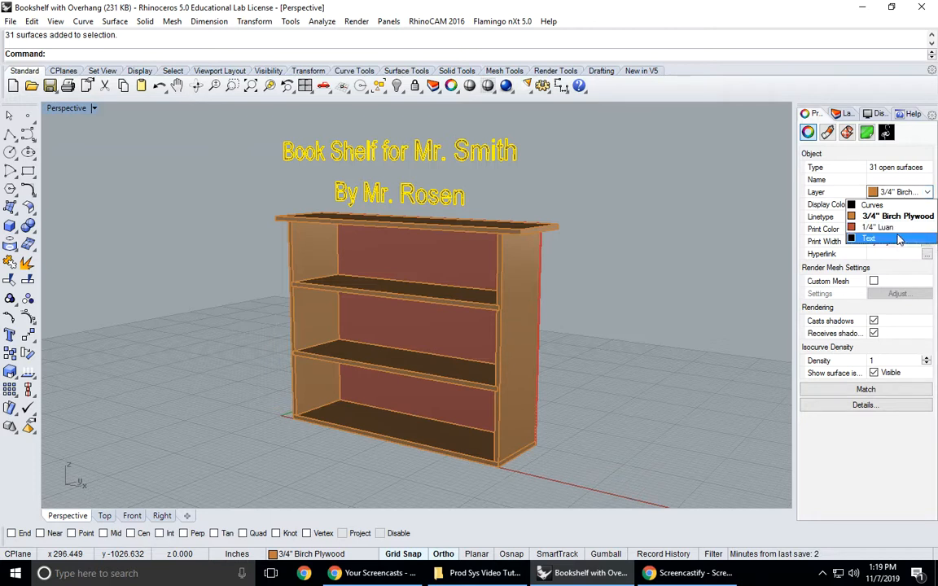
pyautogui.click(895, 236)
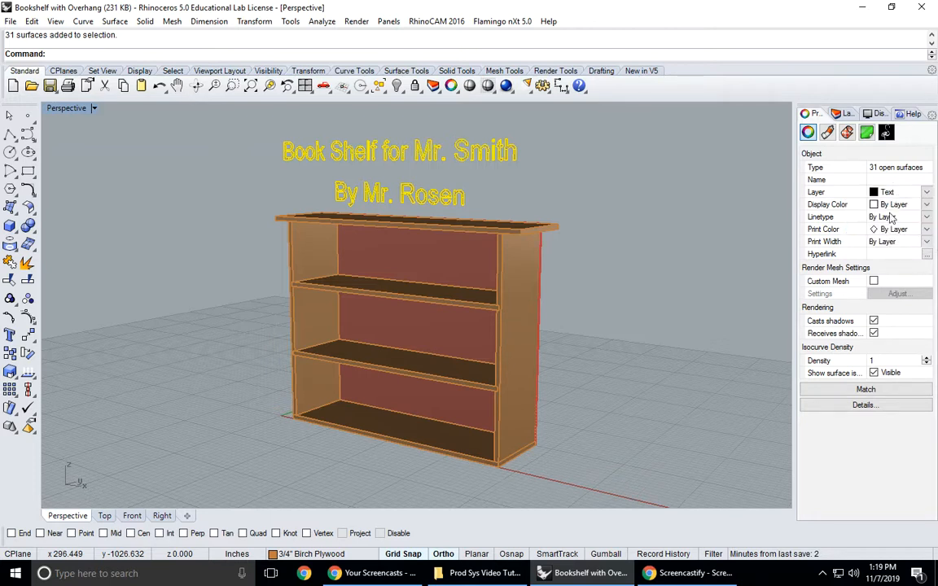
pyautogui.click(845, 113)
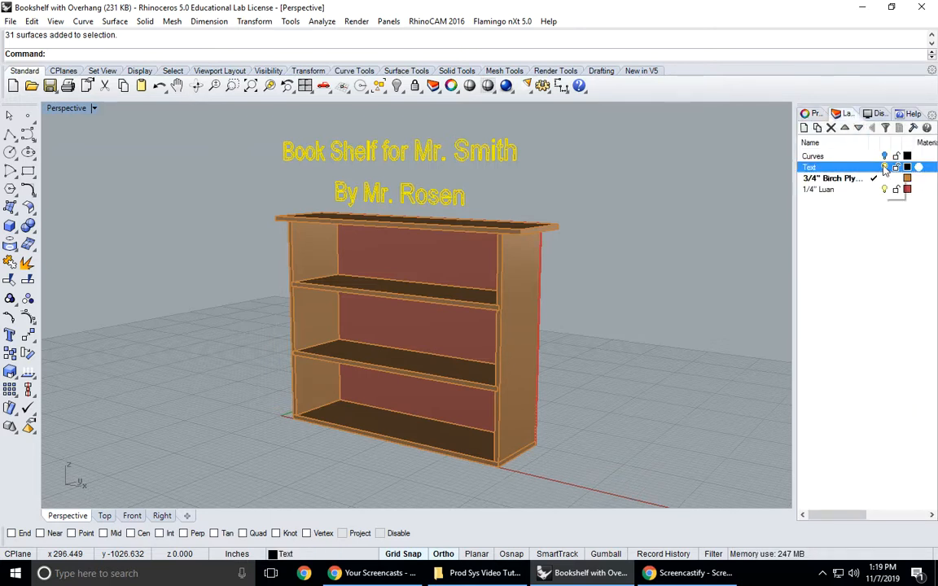
pyautogui.click(884, 167)
pyautogui.moveTo(489, 232); pyautogui.dragTo(499, 239, button='right')
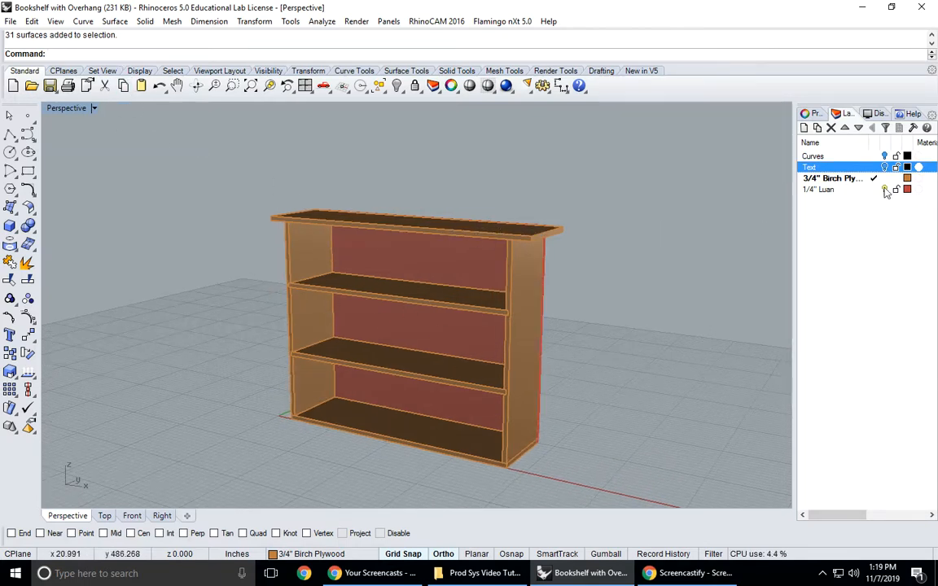
# - Check for stray curves with SelCrv, and draw a sample two-point polyline across the bookshelf in the Perspective view
pyautogui.write('SelCrv')
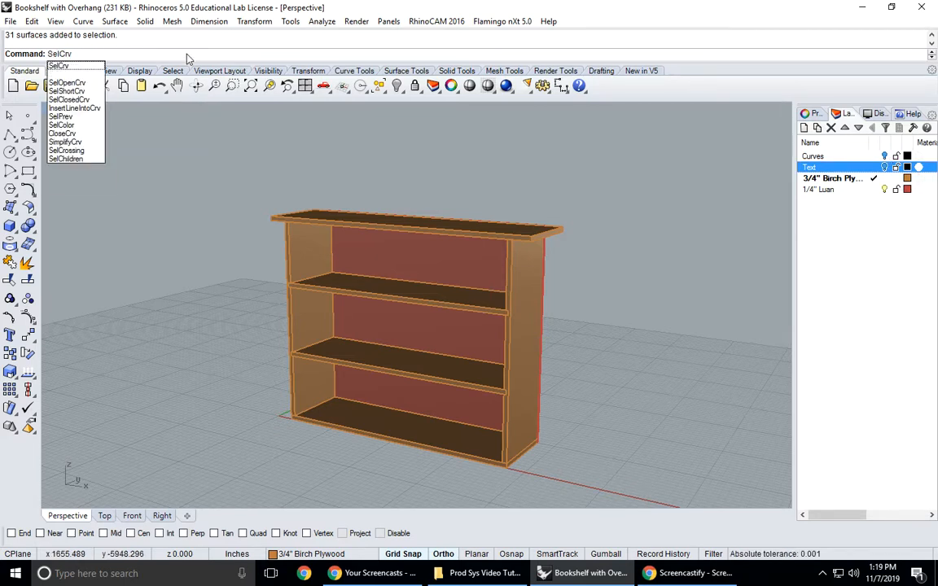
pyautogui.click(59, 67)
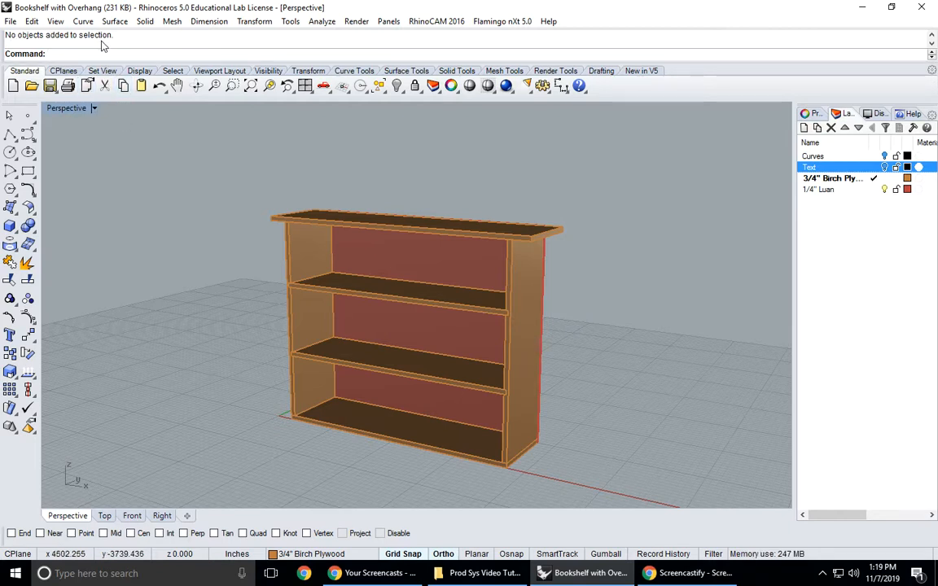
pyautogui.click(9, 135)
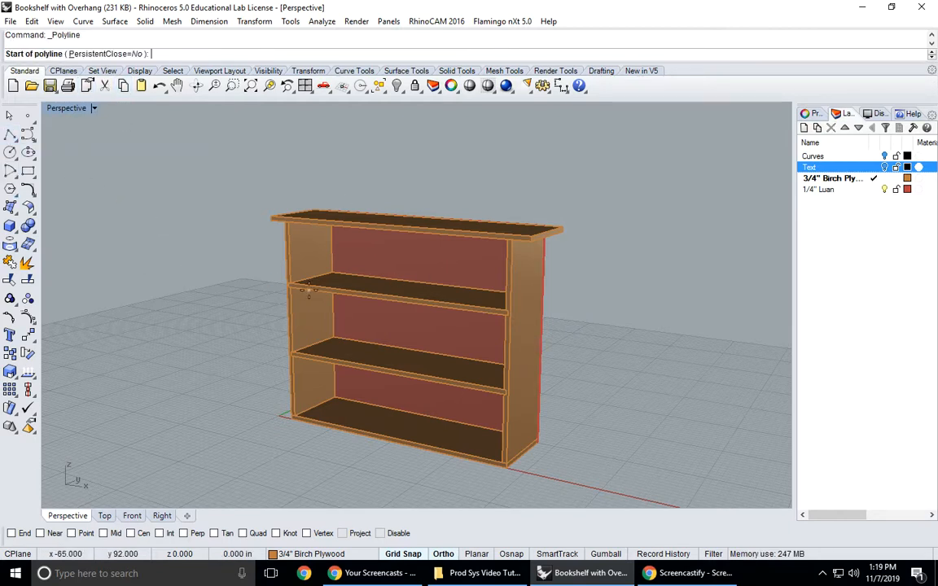
pyautogui.click(260, 276)
pyautogui.click(472, 302)
pyautogui.press('Return')
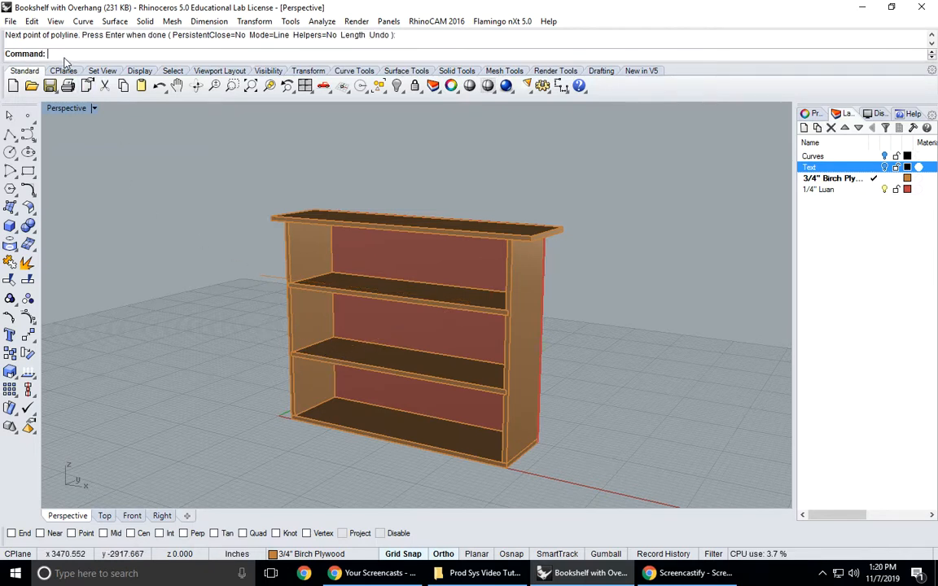
# - Select all visible curves with SelCrv and move them to the hidden Curves layer
pyautogui.write('SelCrv')
pyautogui.press('Return')
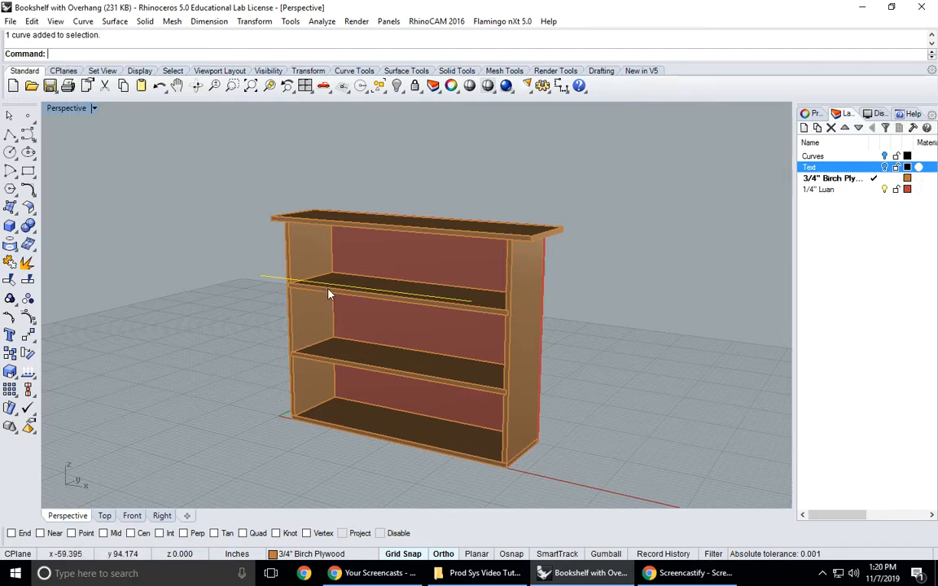
pyautogui.click(809, 114)
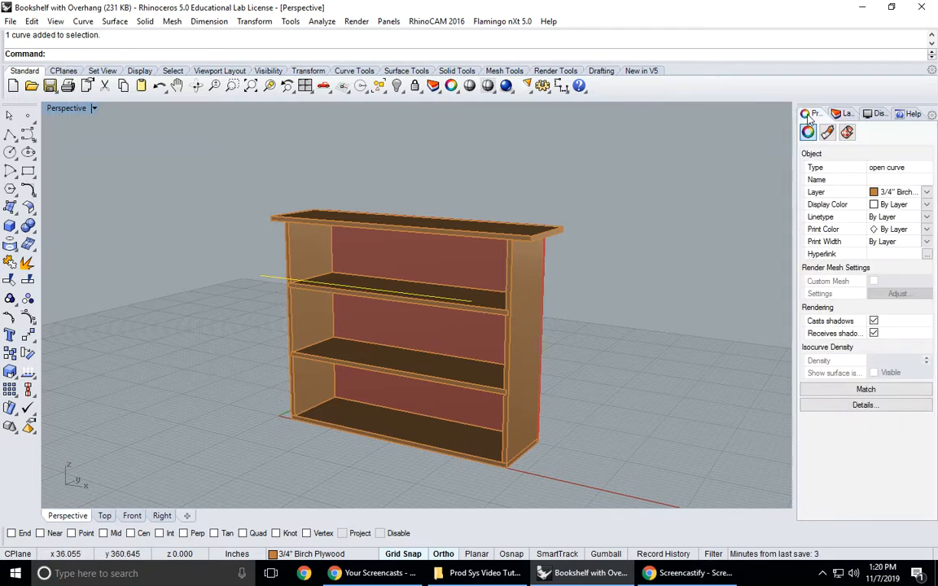
pyautogui.click(926, 195)
pyautogui.click(912, 205)
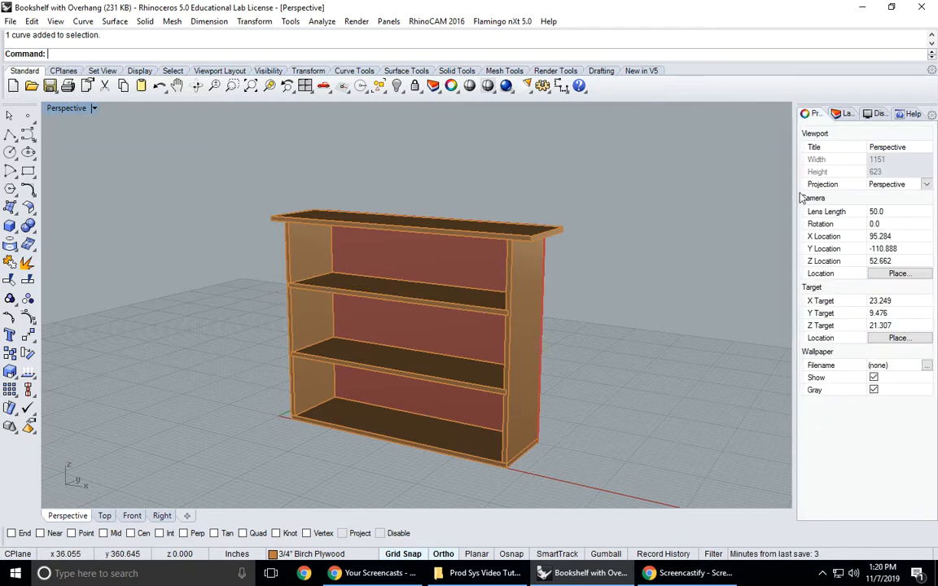
# - Generate a 2-D drawing of the whole bookshelf with the 4 View (USA) layout and hidden lines shown
pyautogui.moveTo(649, 253)
pyautogui.mouseDown(button='right')
pyautogui.moveTo(643, 241)
pyautogui.moveTo(653, 243)
pyautogui.mouseUp(button='right')
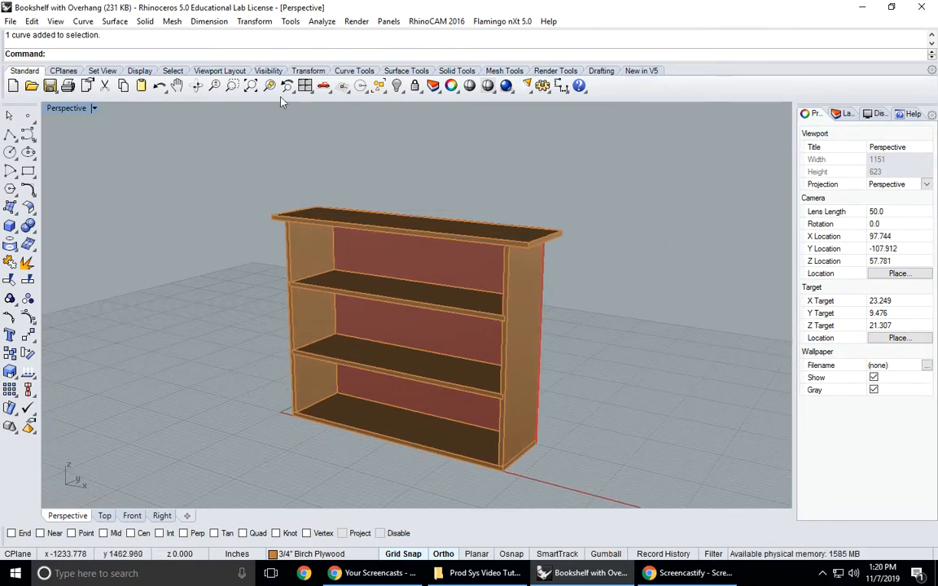
pyautogui.click(210, 21)
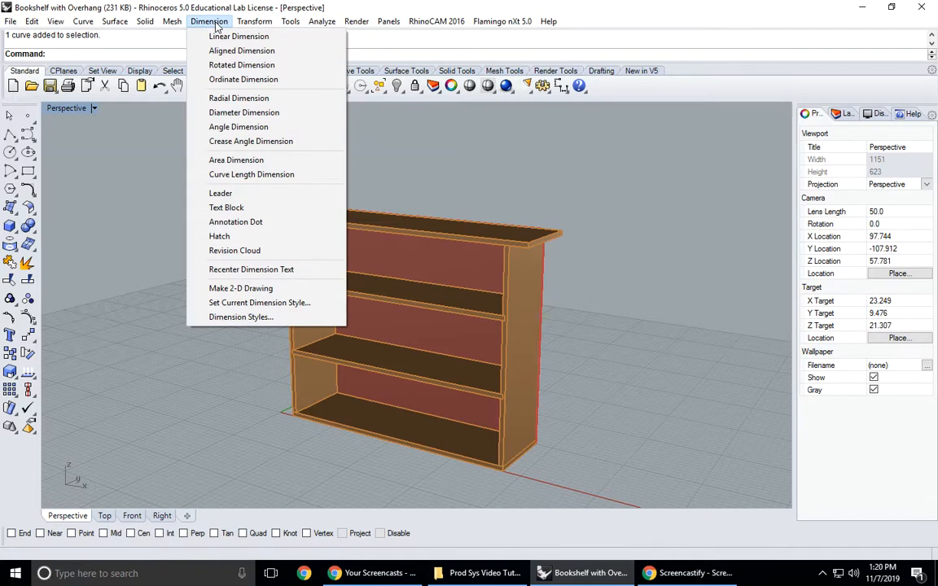
pyautogui.click(259, 291)
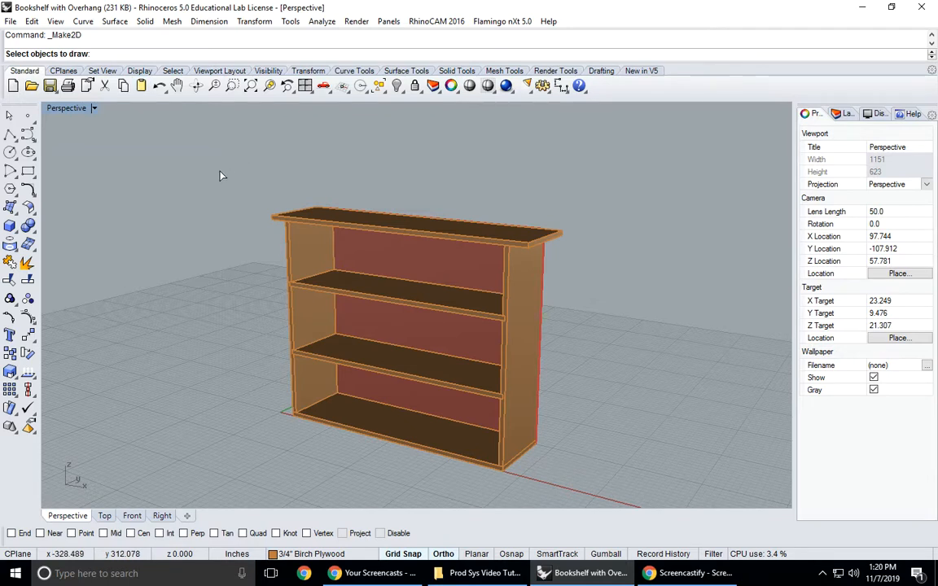
pyautogui.click(844, 113)
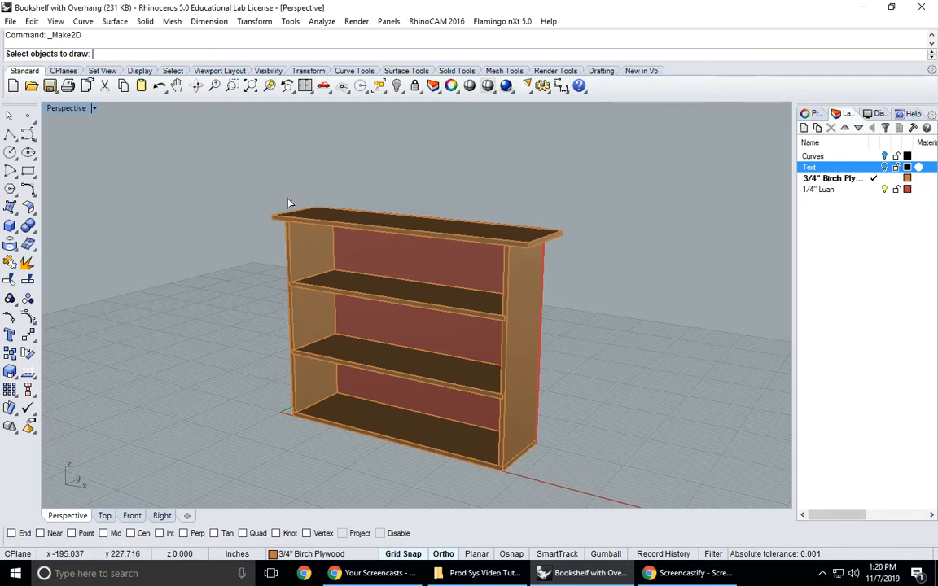
pyautogui.moveTo(236, 167); pyautogui.dragTo(630, 493)
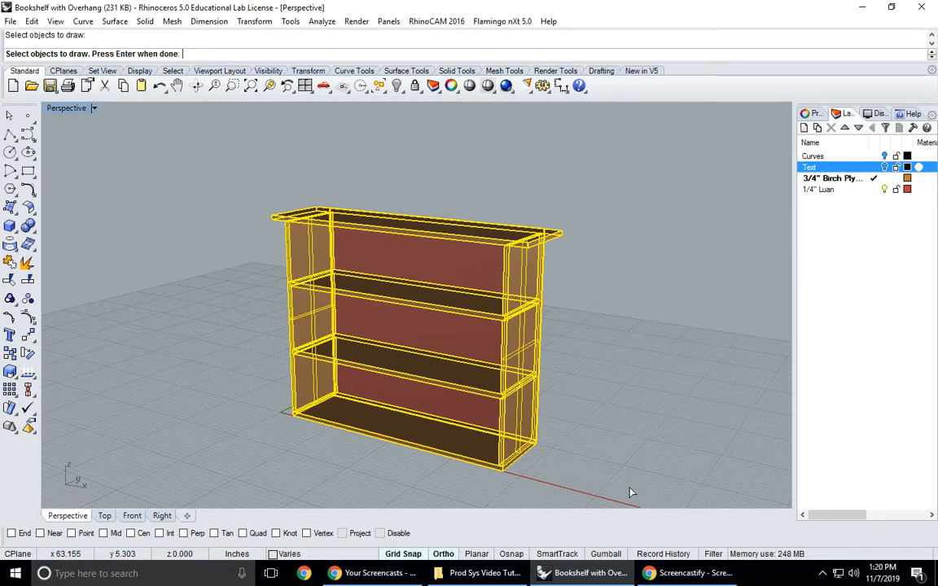
pyautogui.press('Return')
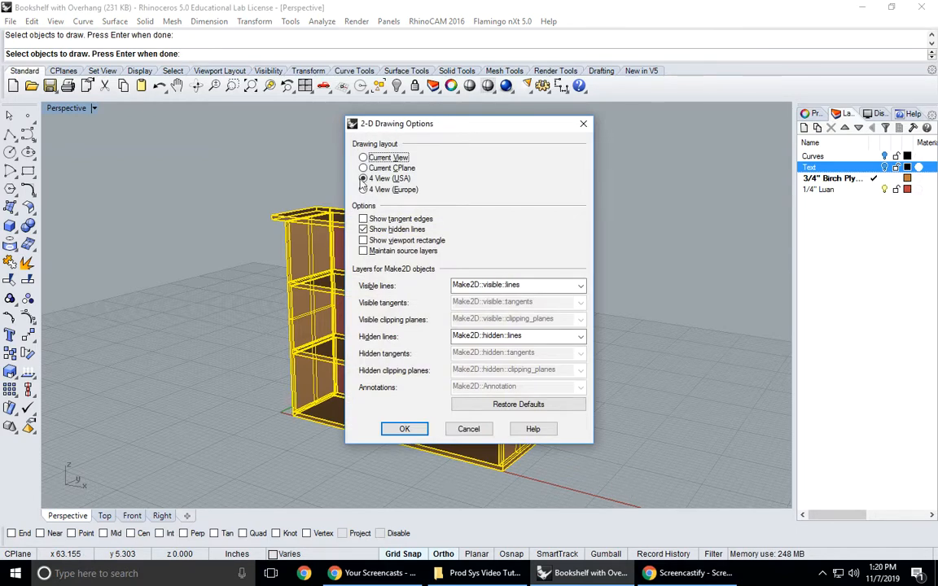
pyautogui.click(405, 429)
# - Maximize the Top view on the new 2-D drawing and turn off the 1/4" Luan layer
pyautogui.scroll(-9, 480, 407)
pyautogui.moveTo(521, 410); pyautogui.dragTo(486, 441, button='right')
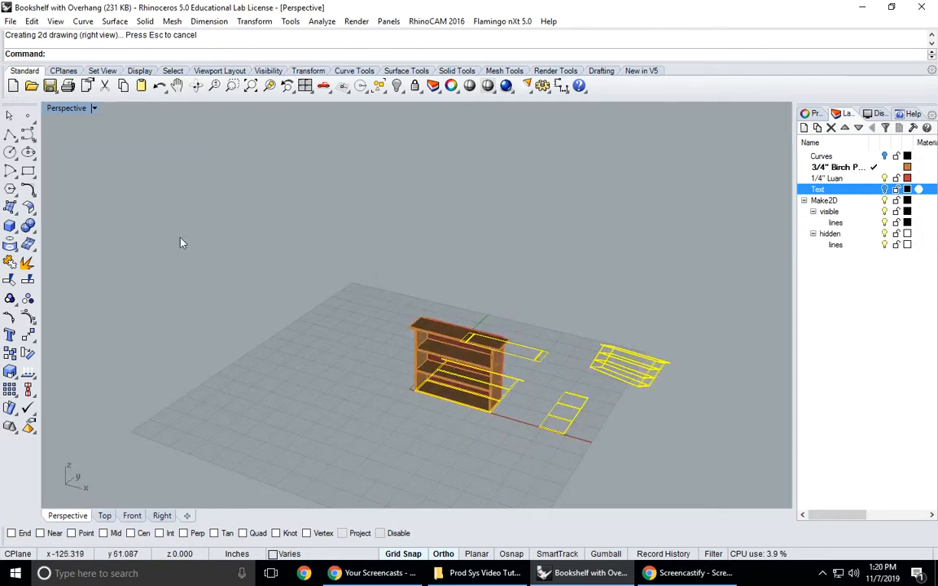
pyautogui.doubleClick(57, 108)
pyautogui.doubleClick(55, 109)
pyautogui.scroll(-6, 295, 267)
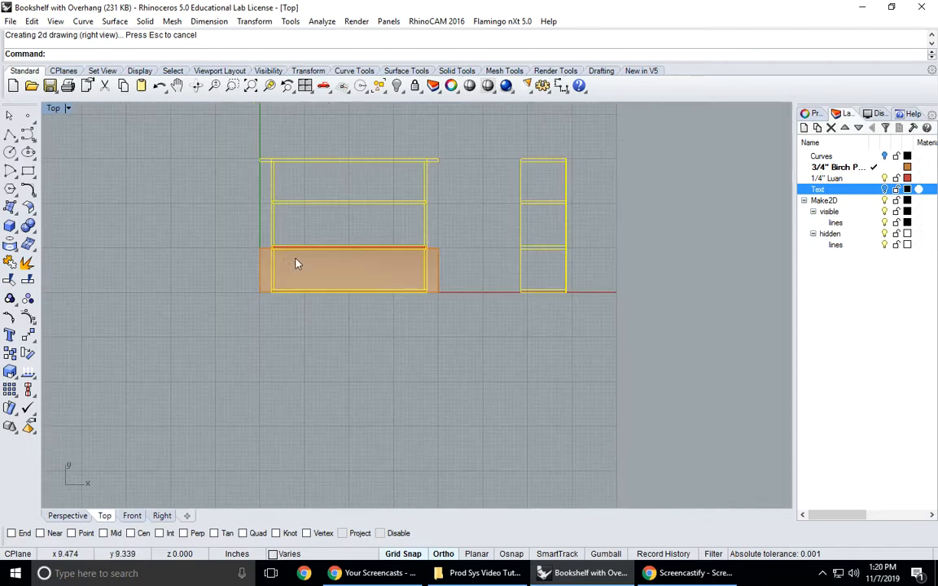
pyautogui.click(884, 179)
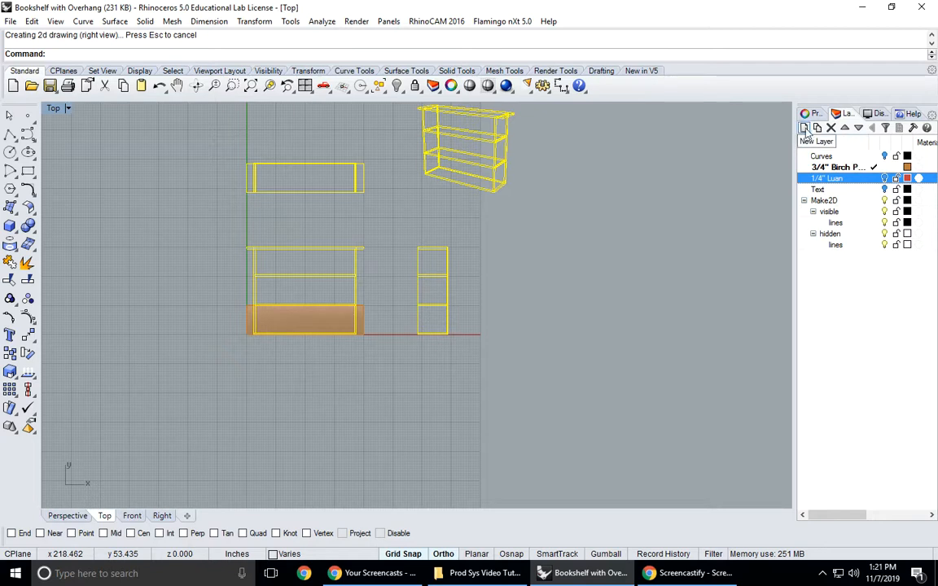
# - Create a layer named Dimensions below Text, color it Dark Blue, and make it the current layer
pyautogui.click(820, 191)
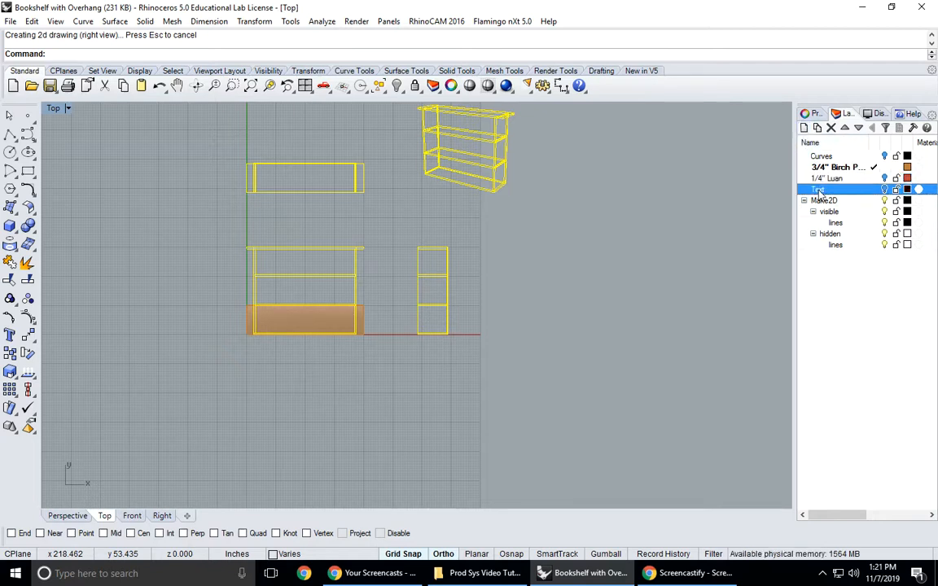
pyautogui.click(804, 128)
pyautogui.write('Dimensions')
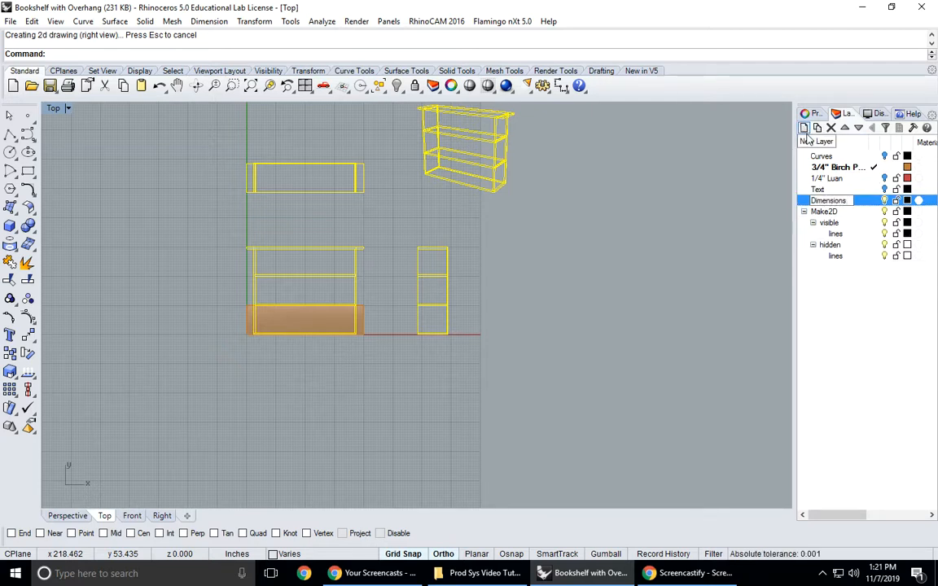
pyautogui.click(908, 201)
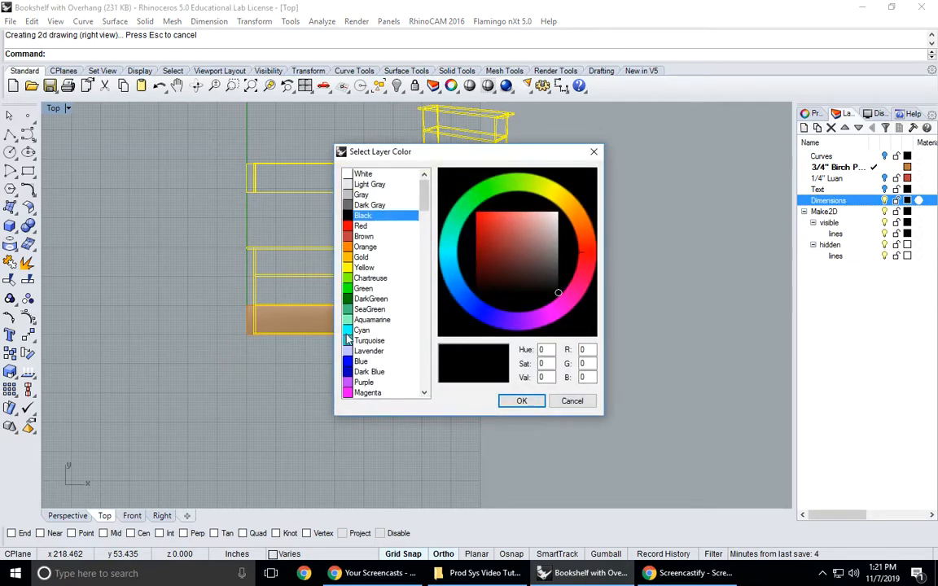
pyautogui.click(371, 371)
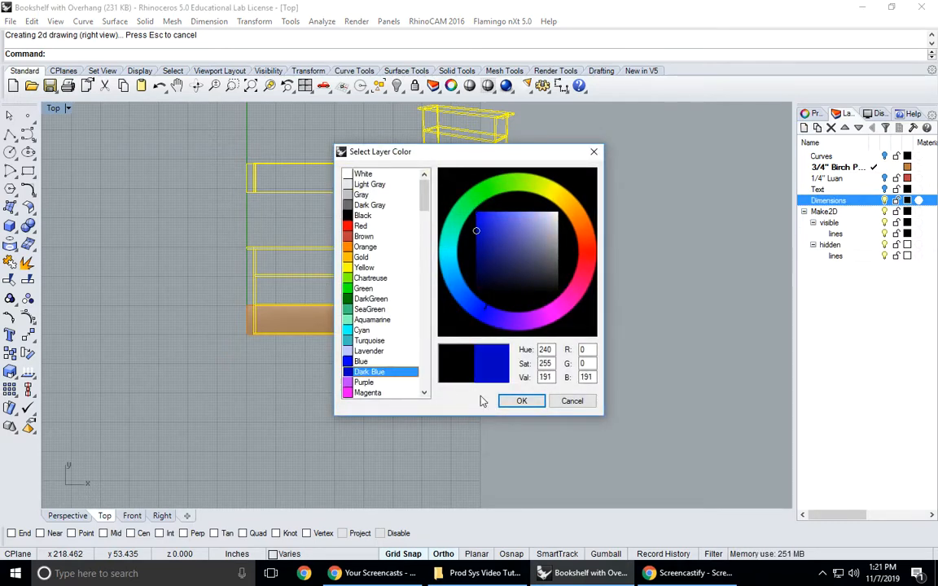
pyautogui.click(521, 400)
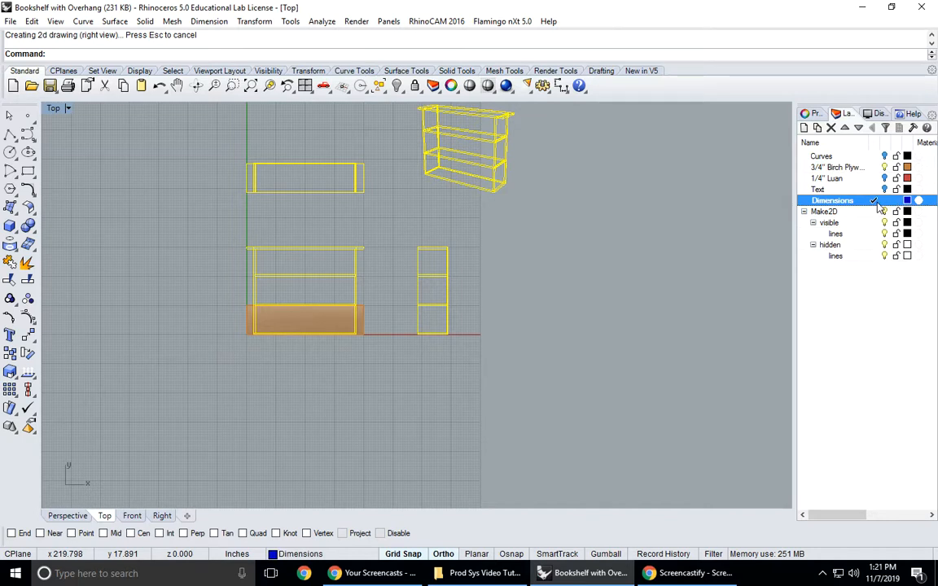
# - Turn off the 3/4" Birch Plywood layer and deselect the 2-D drawing lines
pyautogui.click(885, 168)
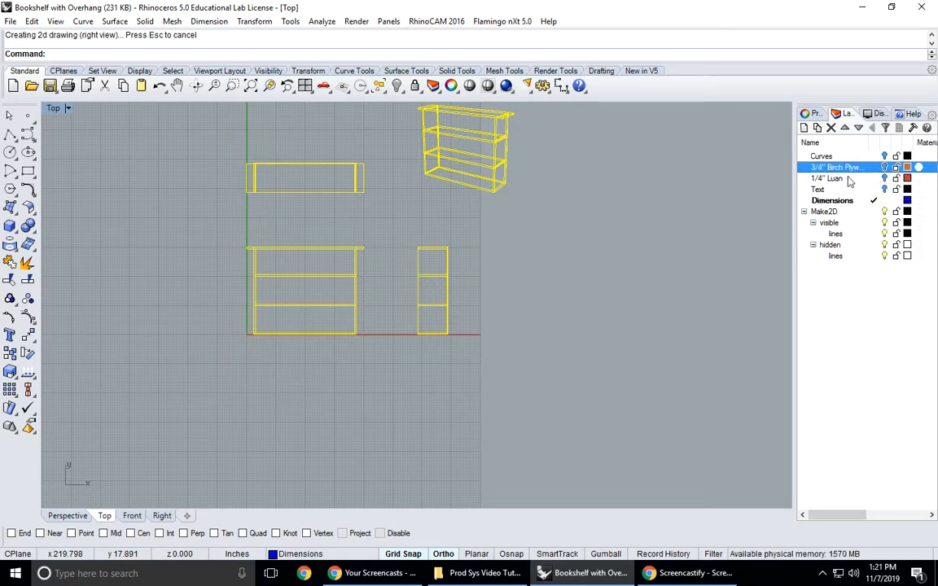
pyautogui.click(638, 278)
pyautogui.moveTo(614, 230); pyautogui.dragTo(582, 266, button='right')
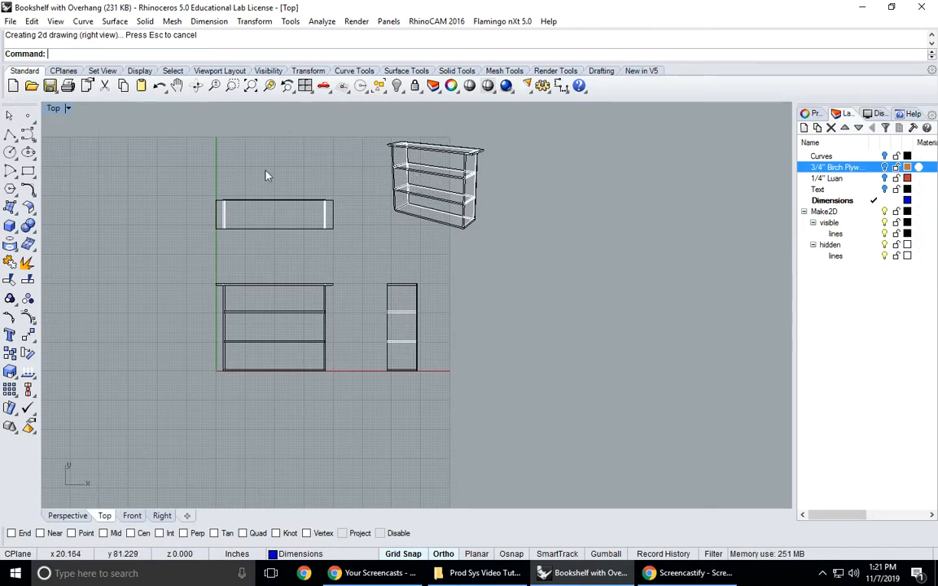
# - Temporarily show the 3/4" Birch Plywood layer in the four-view layout to compare the solid shelf with its 2-D drawing
pyautogui.doubleClick(49, 106)
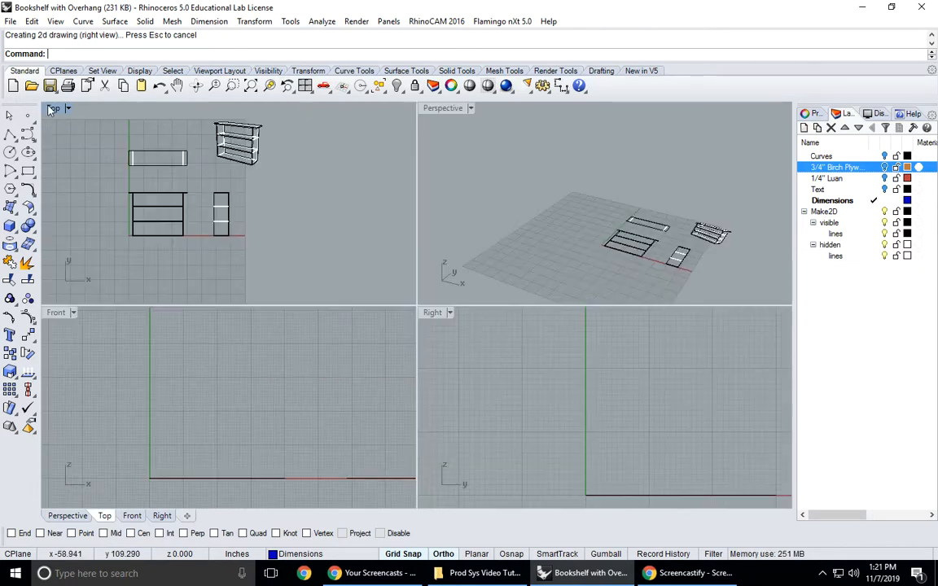
pyautogui.click(885, 167)
pyautogui.moveTo(639, 274); pyautogui.dragTo(633, 254, button='right')
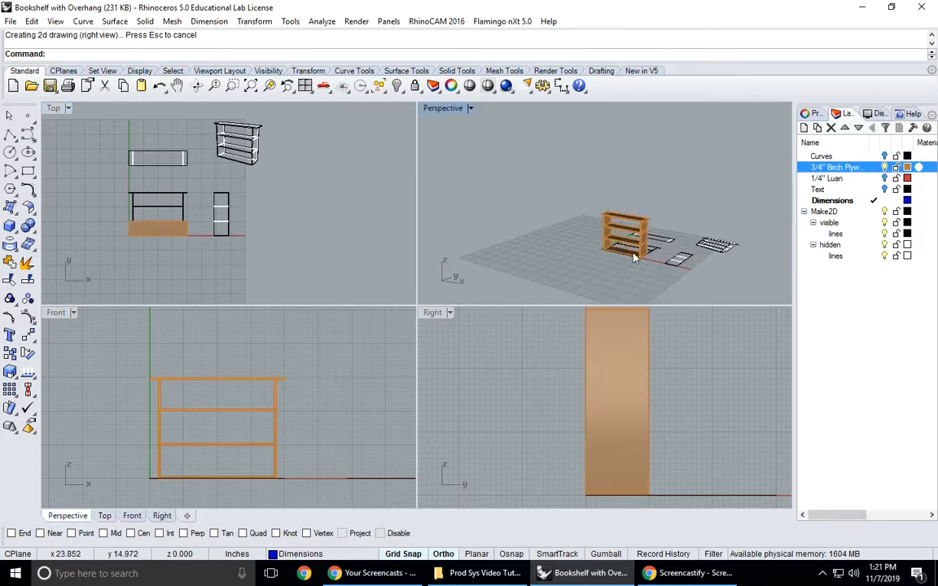
pyautogui.scroll(8, 634, 258)
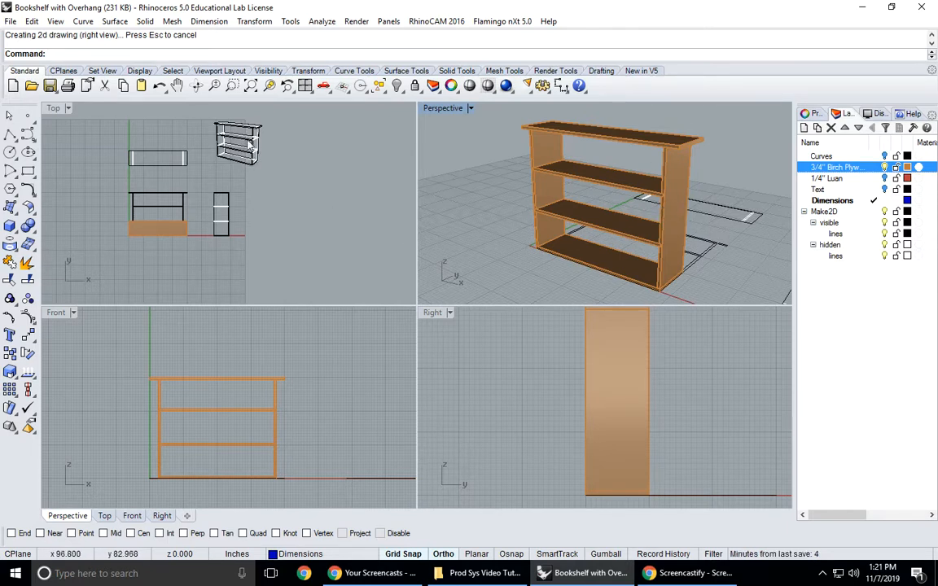
pyautogui.click(886, 167)
pyautogui.doubleClick(55, 108)
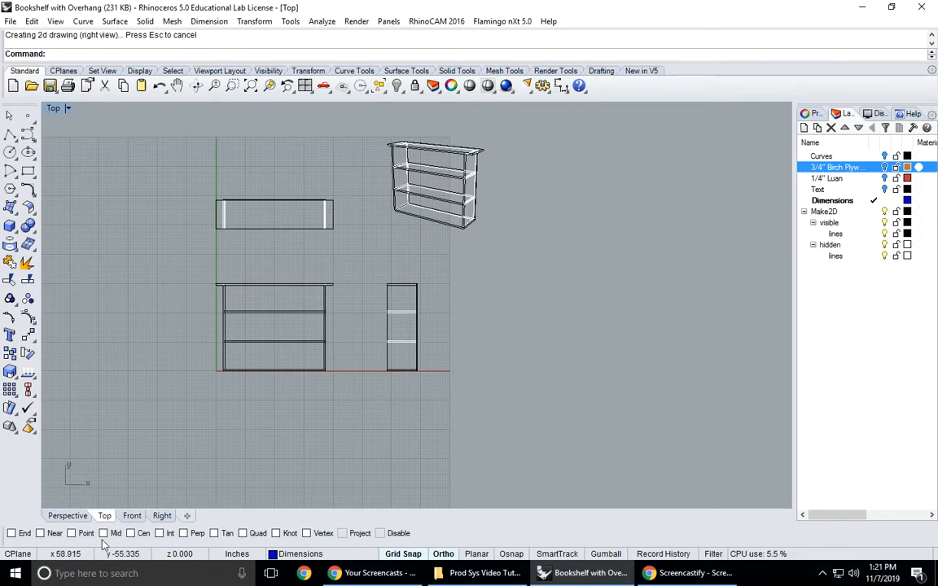
# - Enable the End object snap and dimension the front view's case width along its base, placing the dimension below
pyautogui.click(12, 534)
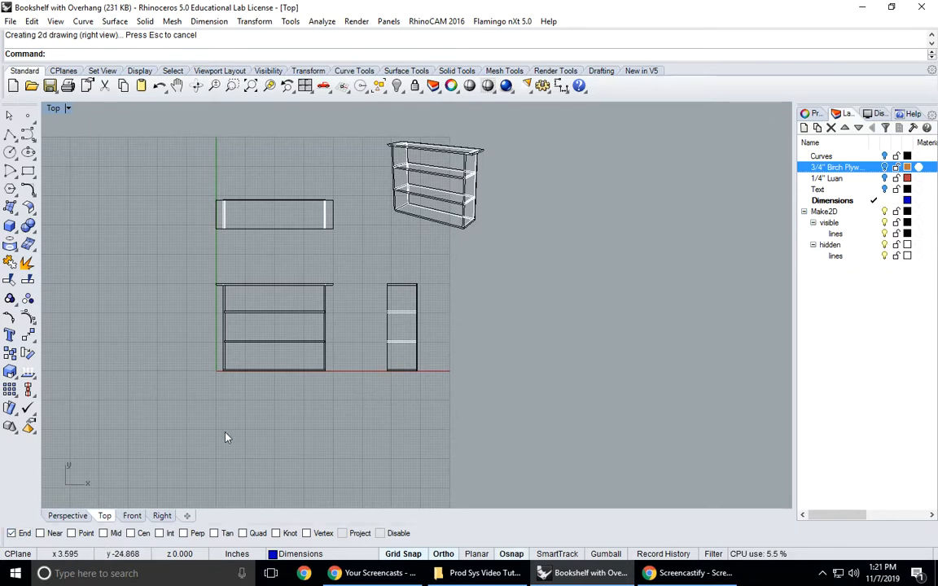
pyautogui.scroll(10, 248, 383)
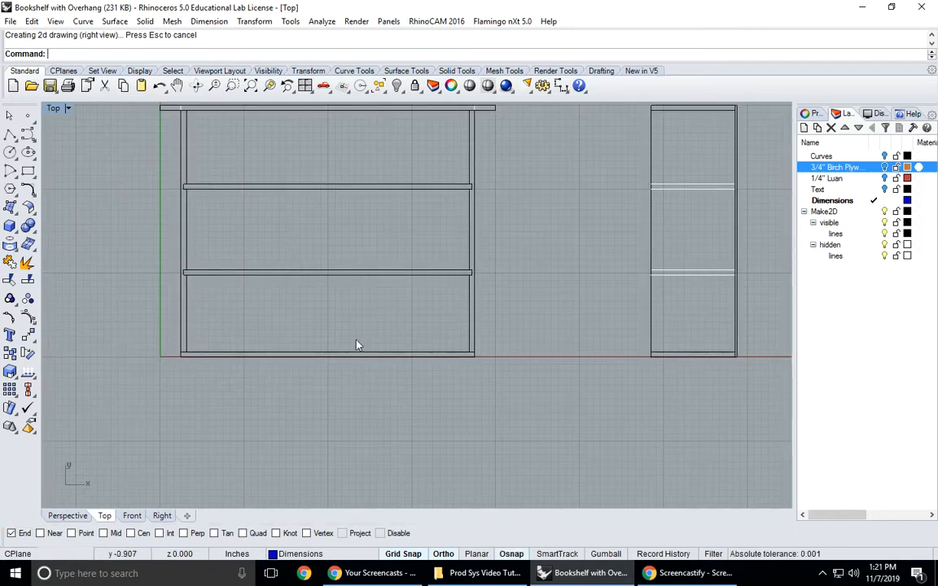
pyautogui.click(562, 88)
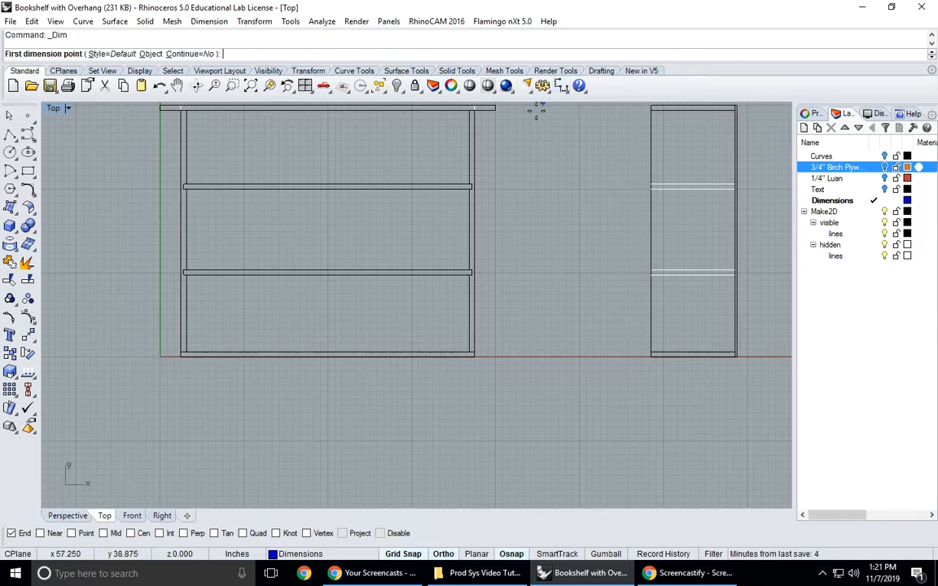
pyautogui.click(179, 357)
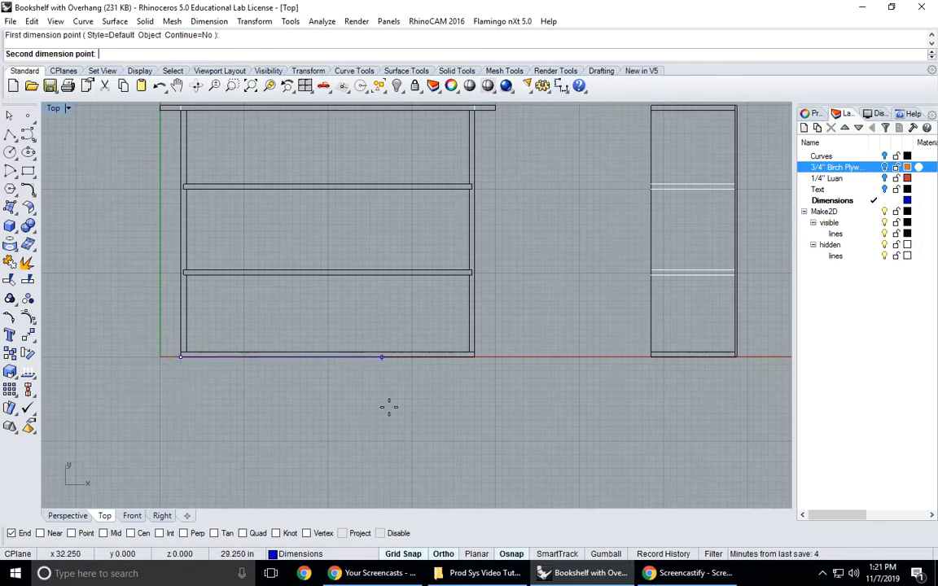
pyautogui.click(472, 355)
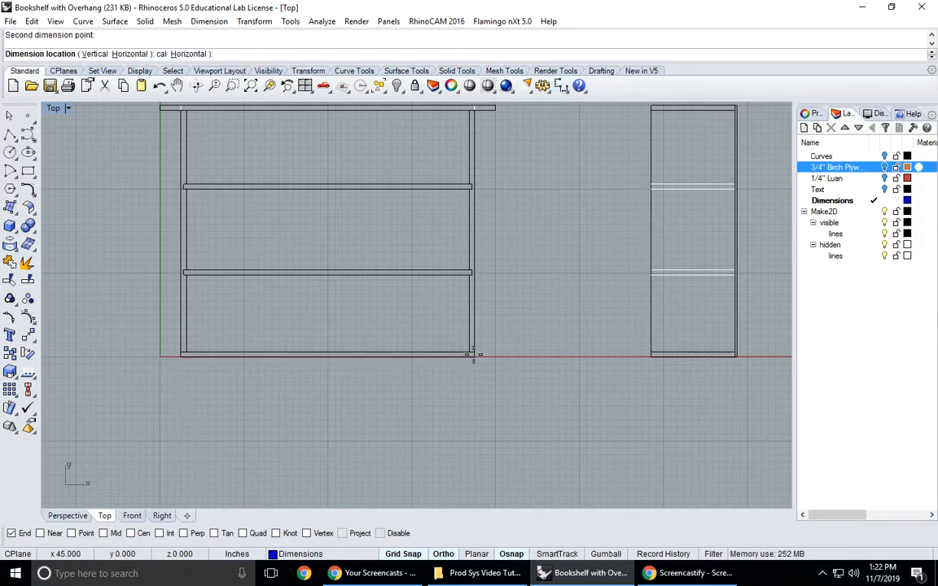
pyautogui.click(452, 405)
# - Dimension the front view's height from the bottom board's upper face to the underside of the overhanging top
pyautogui.rightClick(425, 376)
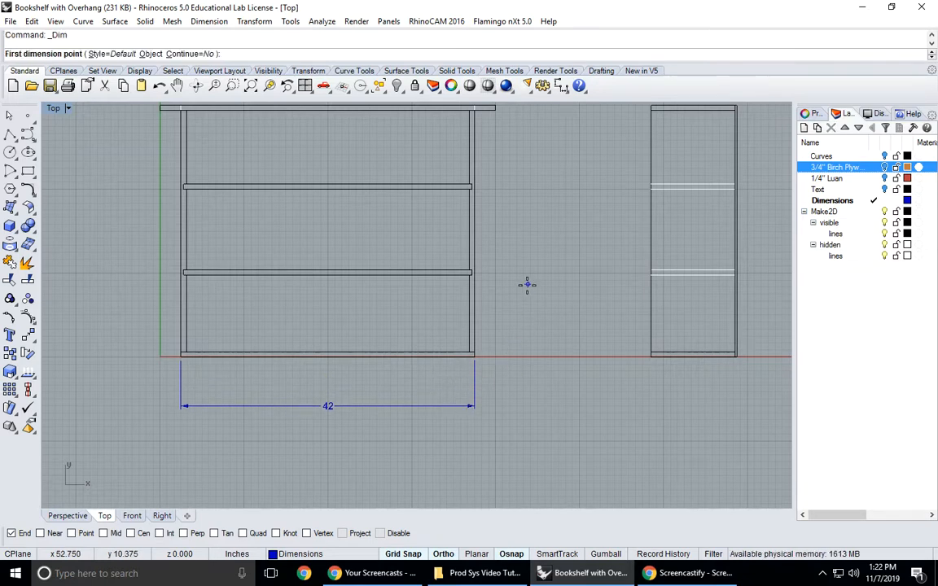
pyautogui.moveTo(529, 283); pyautogui.dragTo(517, 318, button='right')
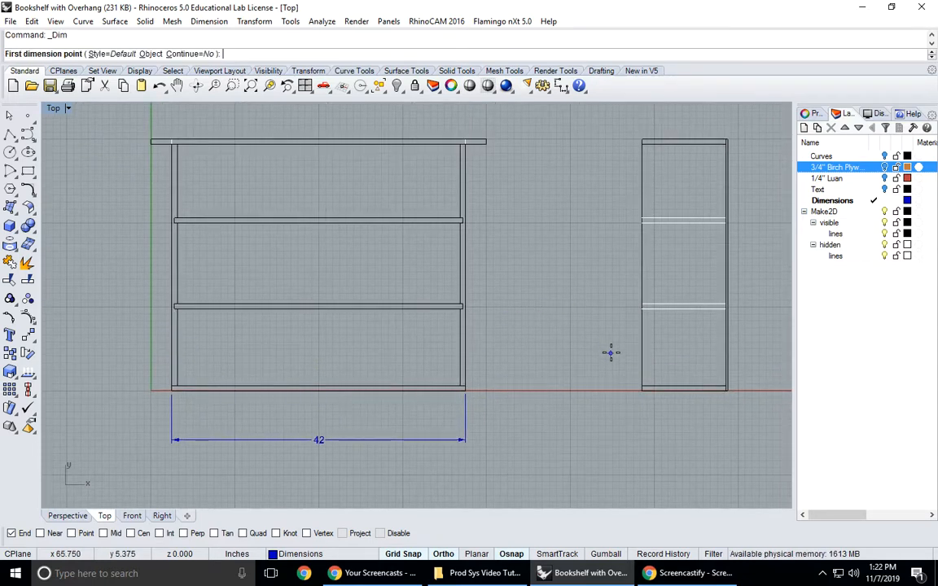
pyautogui.click(474, 386)
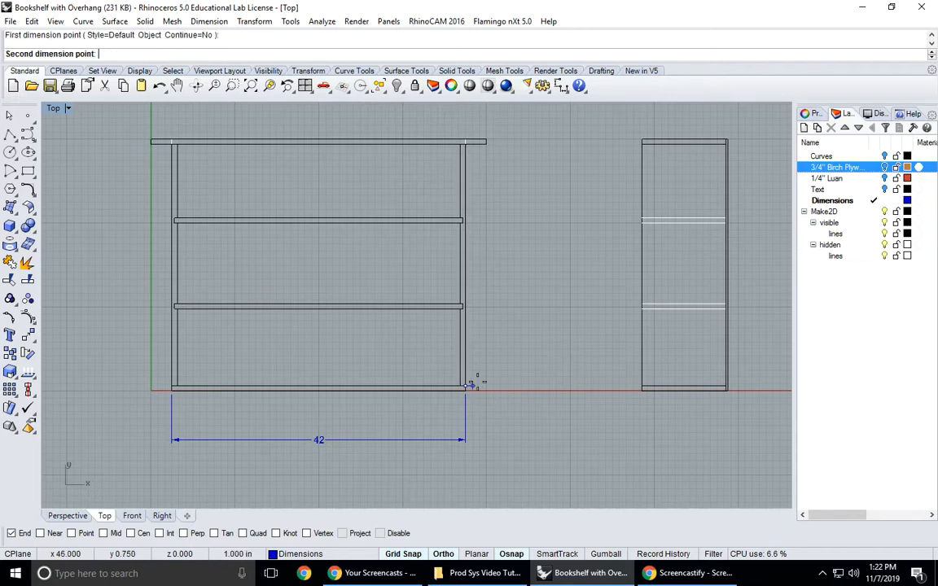
pyautogui.click(487, 142)
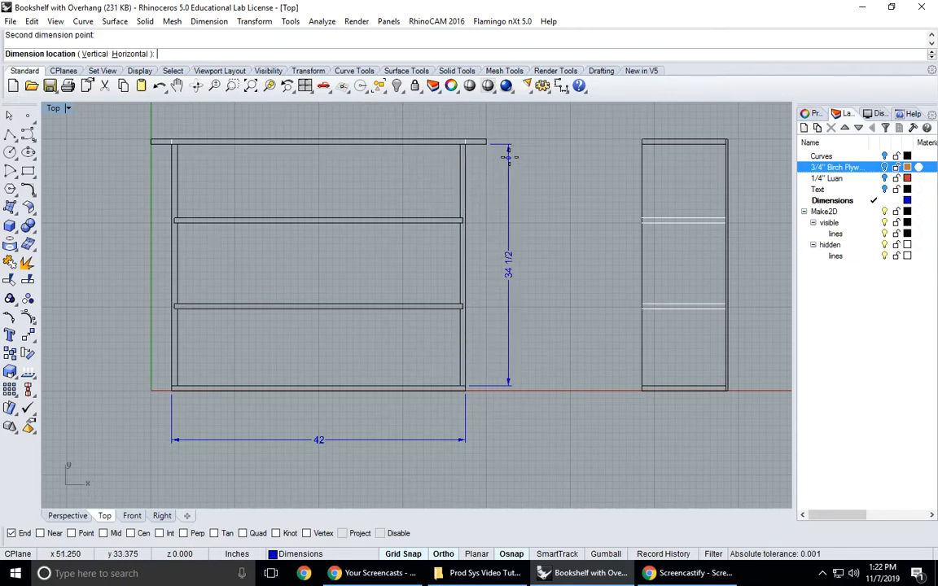
pyautogui.click(544, 181)
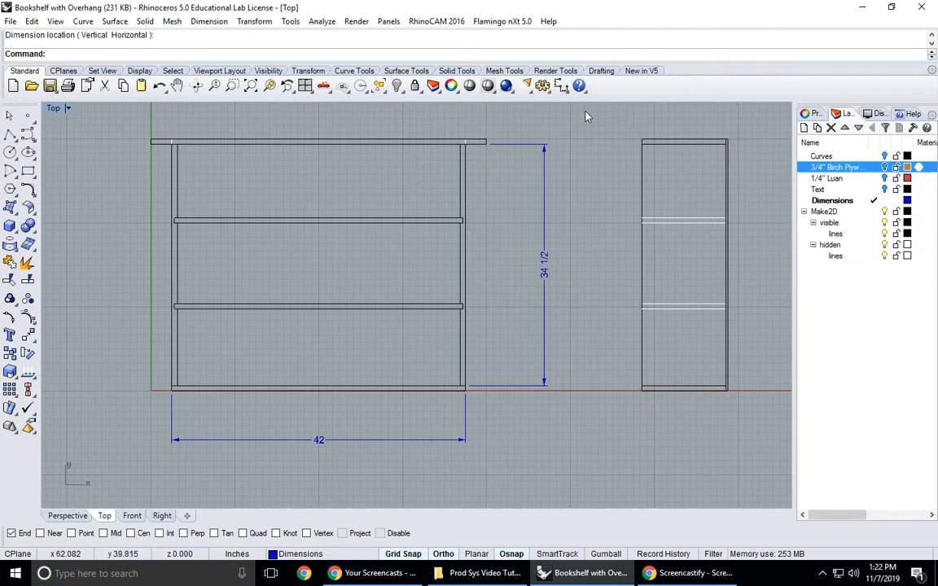
# - Dimension the side view's height from the bottom board's upper face to the underside of the lower shelf
pyautogui.press('Return')
pyautogui.click(643, 388)
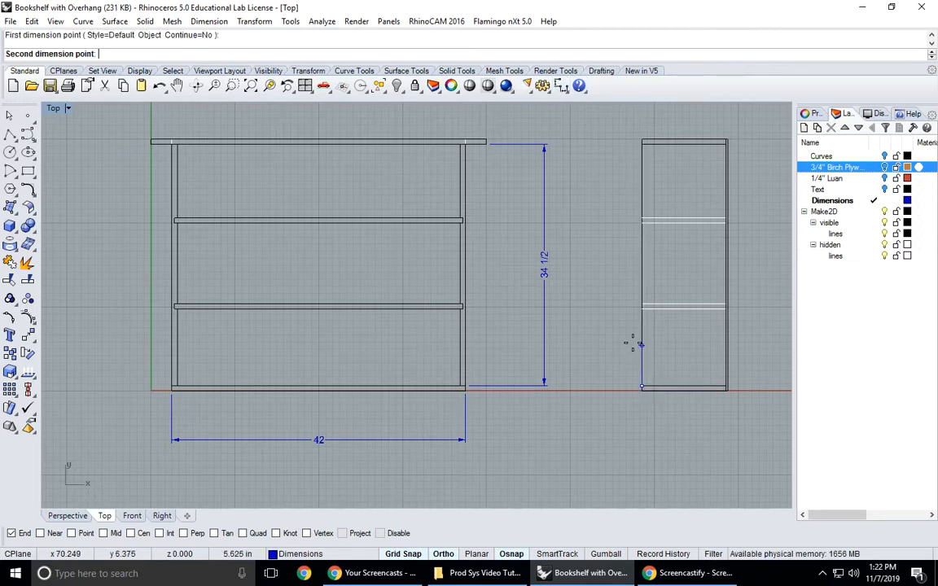
pyautogui.click(642, 307)
pyautogui.click(627, 351)
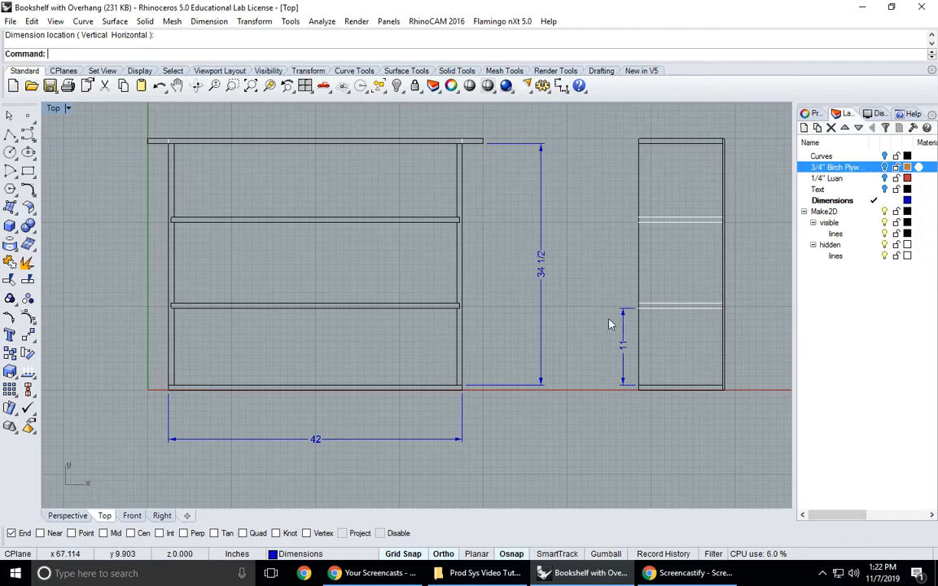
# - Dimension the side view from the bottom board's upper face to the underside of the upper shelf, outside the previous dimension
pyautogui.press('Return')
pyautogui.click(640, 386)
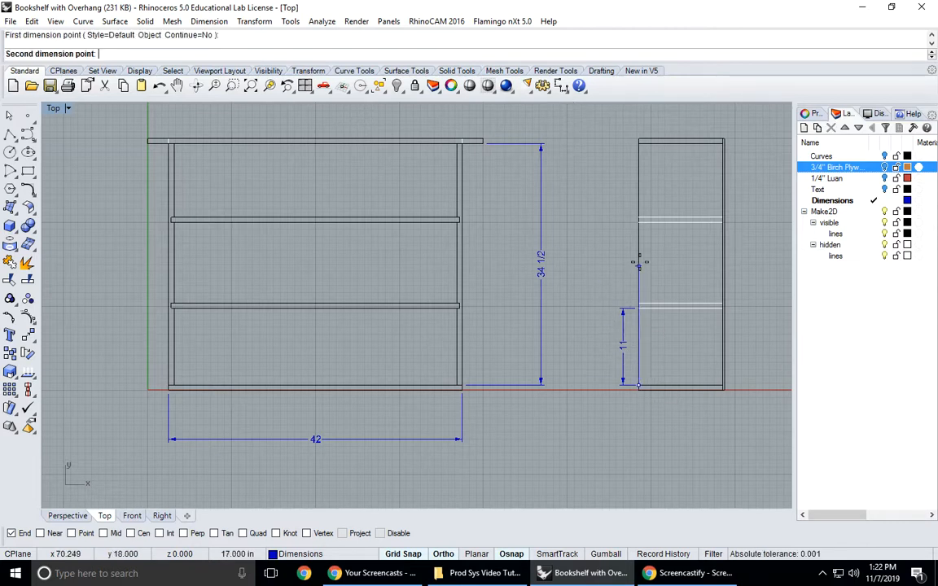
pyautogui.click(642, 221)
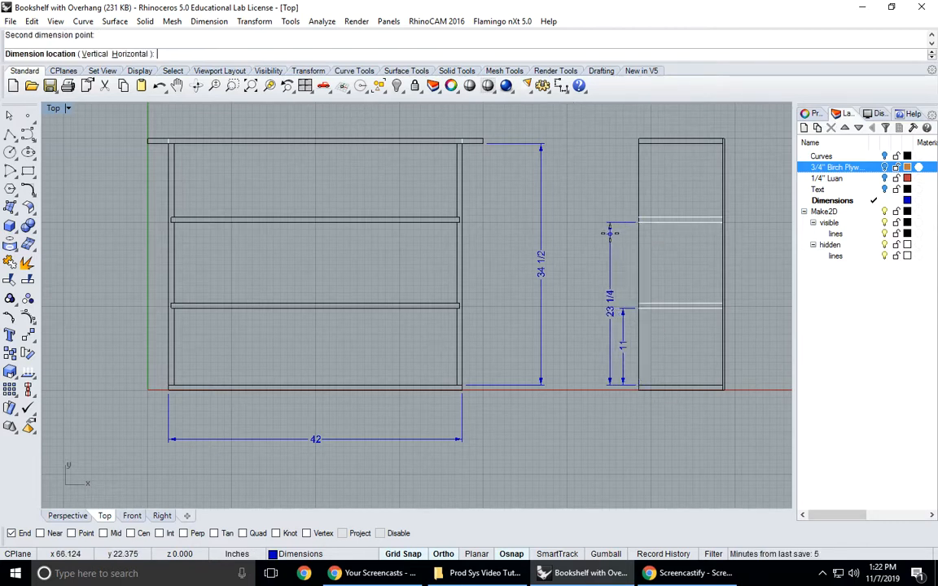
pyautogui.click(609, 285)
pyautogui.press('Return')
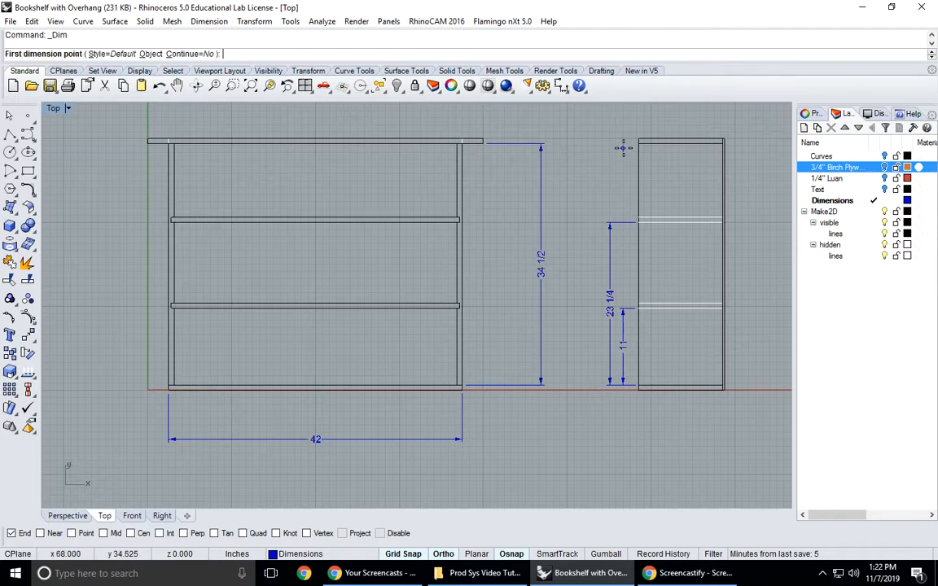
# - Dimension the side view from the underside of the top to the upper face of the upper shelf, placing it outside the case
pyautogui.click(639, 142)
pyautogui.click(639, 216)
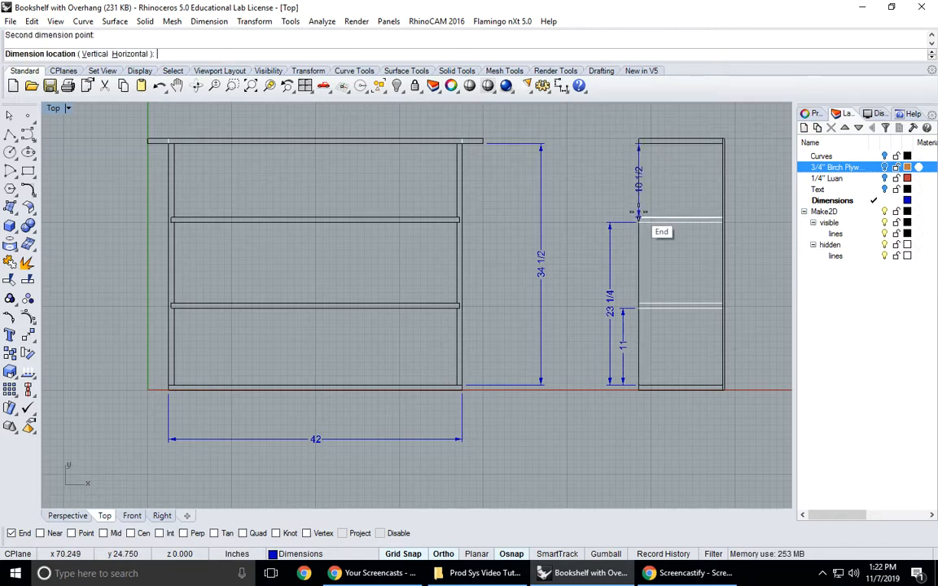
pyautogui.click(610, 213)
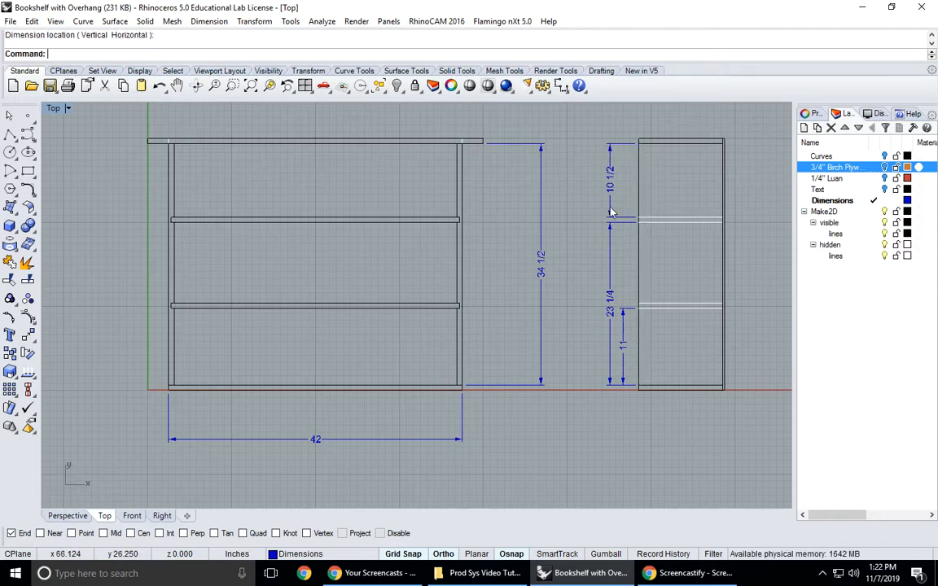
# - Delete the side view's 23 1/4 dimension and dimension the clear gap between the lower and upper shelves, in line with the bottom opening's dimension
pyautogui.click(613, 303)
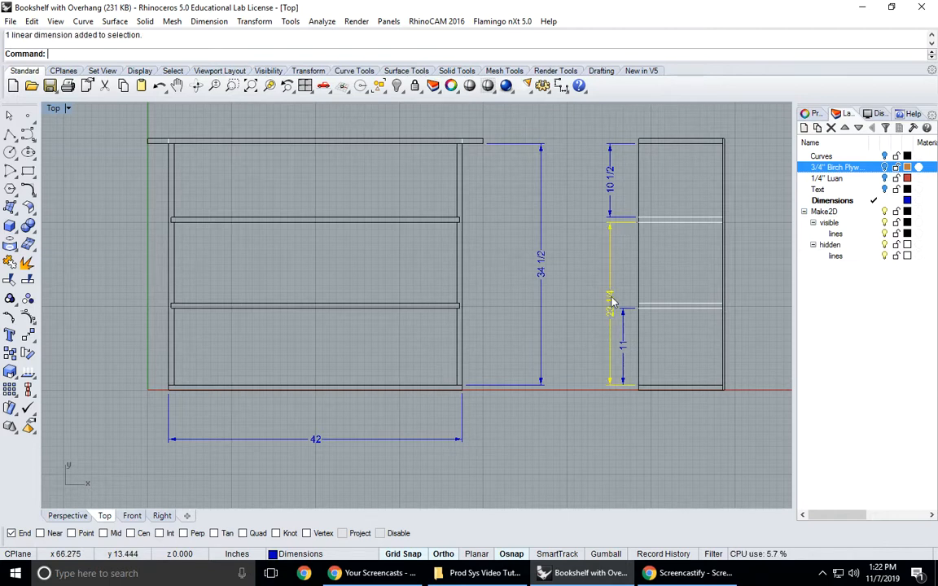
pyautogui.press('Delete')
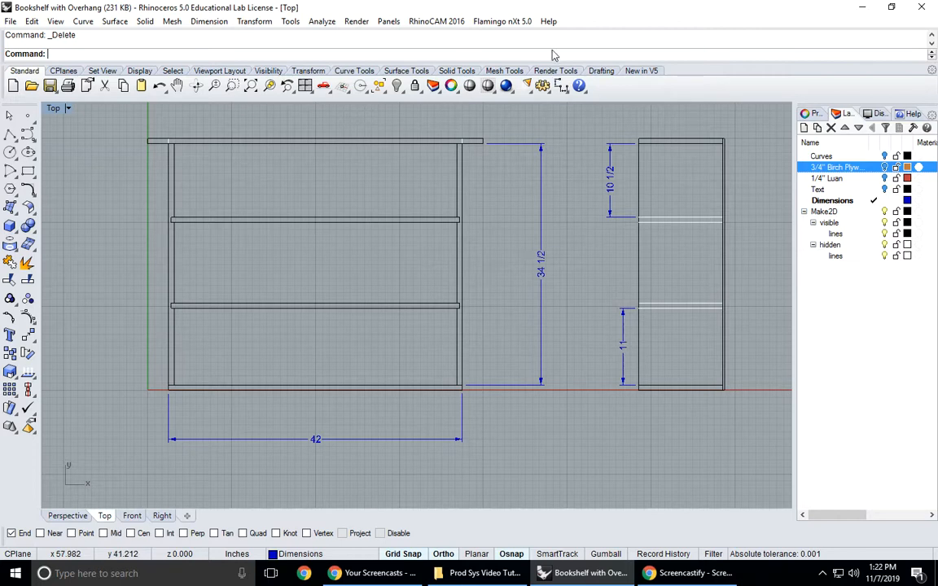
pyautogui.click(560, 87)
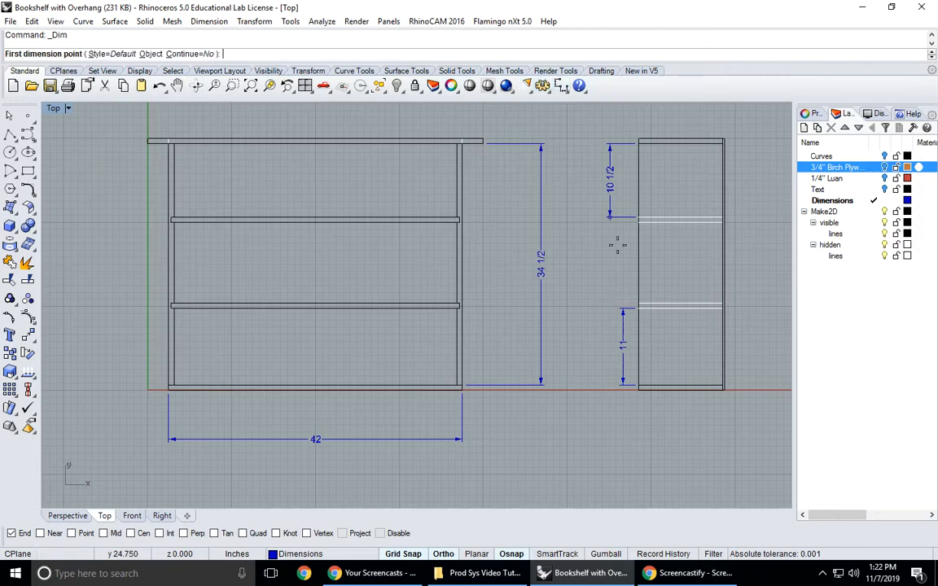
pyautogui.click(638, 303)
pyautogui.click(639, 220)
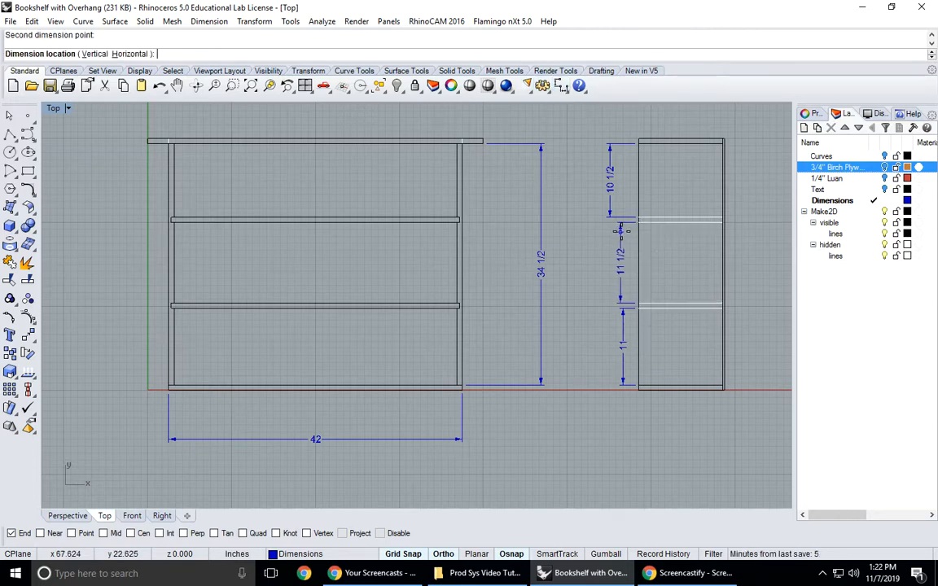
pyautogui.click(623, 248)
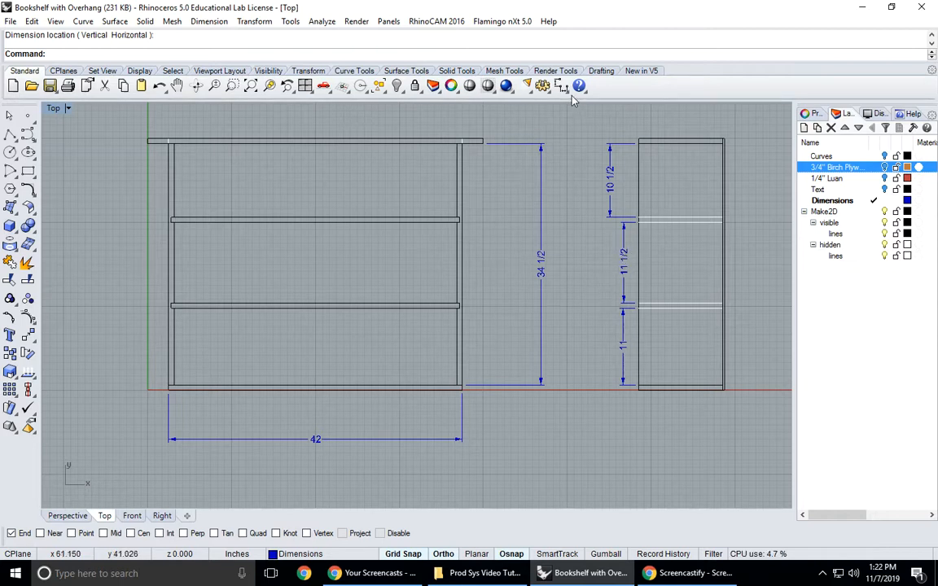
# - Dimension the side view from the bottom board's upper face to the underside of the upper shelf, placed outside all its other dimensions
pyautogui.rightClick(569, 154)
pyautogui.click(640, 387)
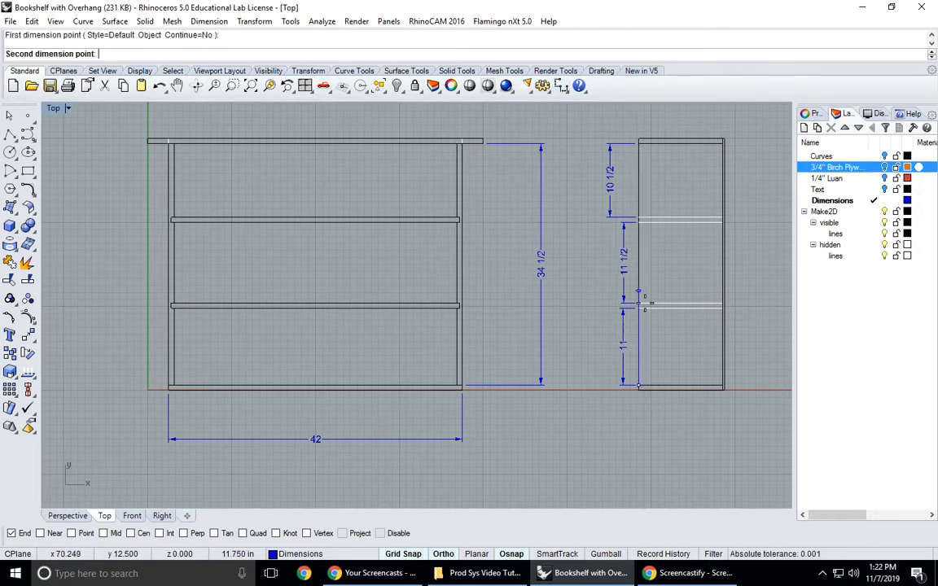
pyautogui.click(640, 240)
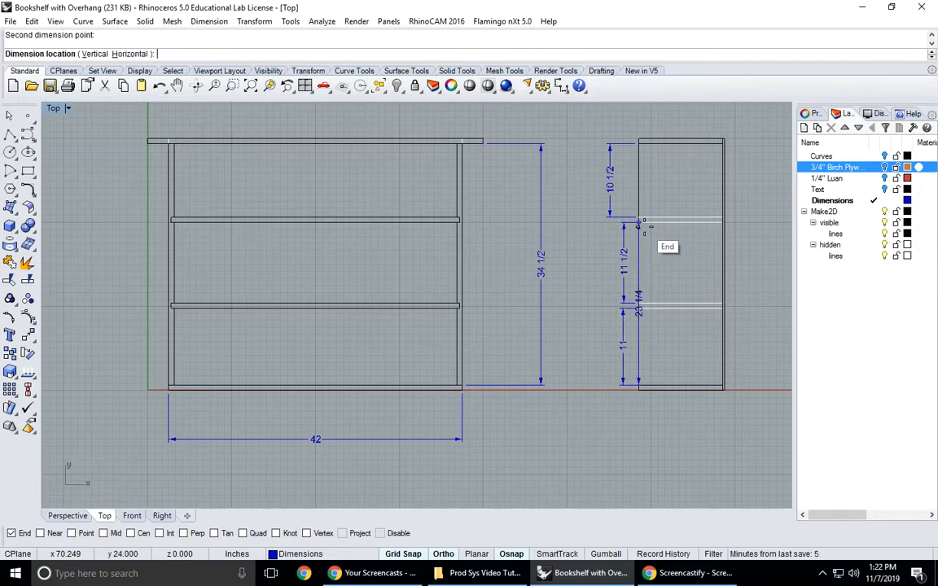
pyautogui.click(599, 236)
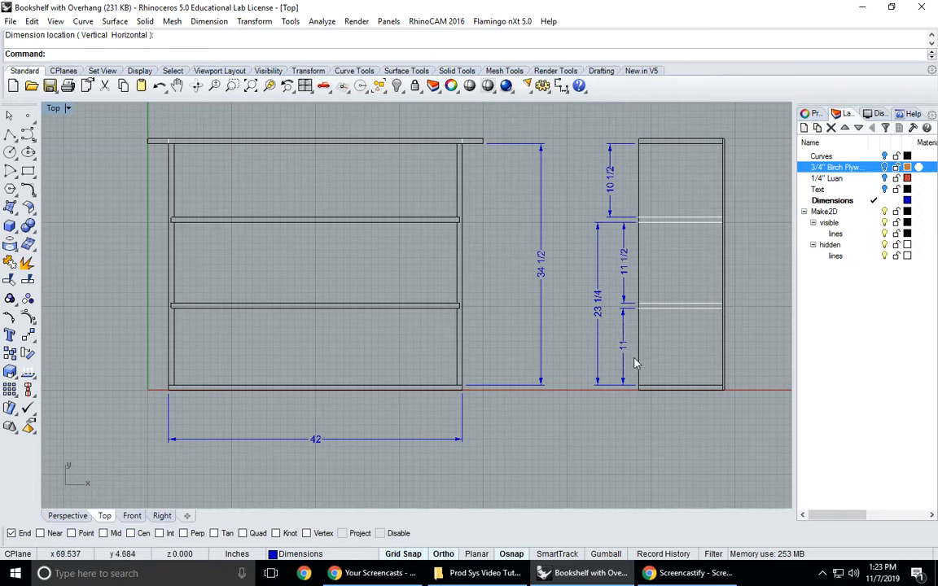
# - Dimension the overall width of the overhanging top along the top view's front edge, placing the dimension well below the view
pyautogui.scroll(-4, 609, 331)
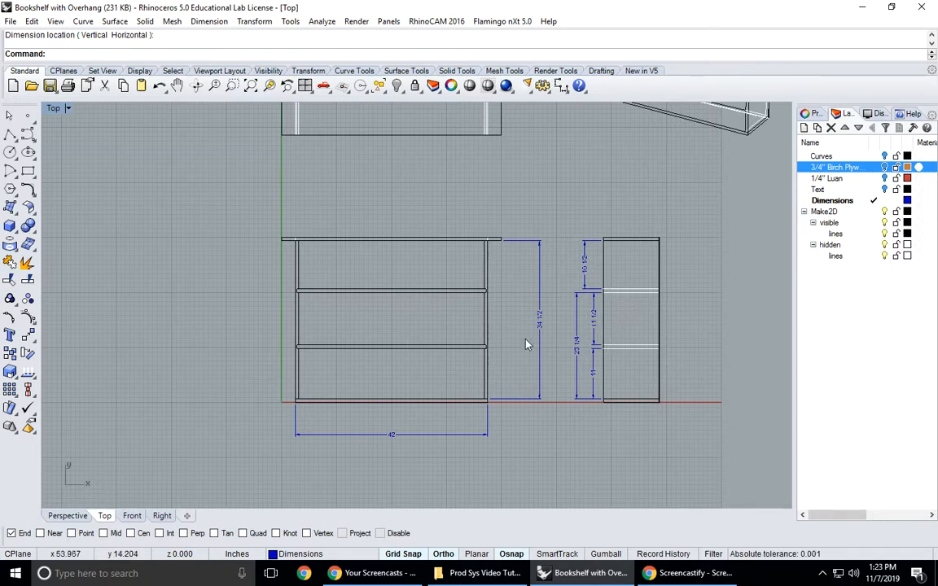
pyautogui.moveTo(392, 135)
pyautogui.mouseDown(button='right')
pyautogui.moveTo(387, 188)
pyautogui.moveTo(362, 189)
pyautogui.mouseUp(button='right')
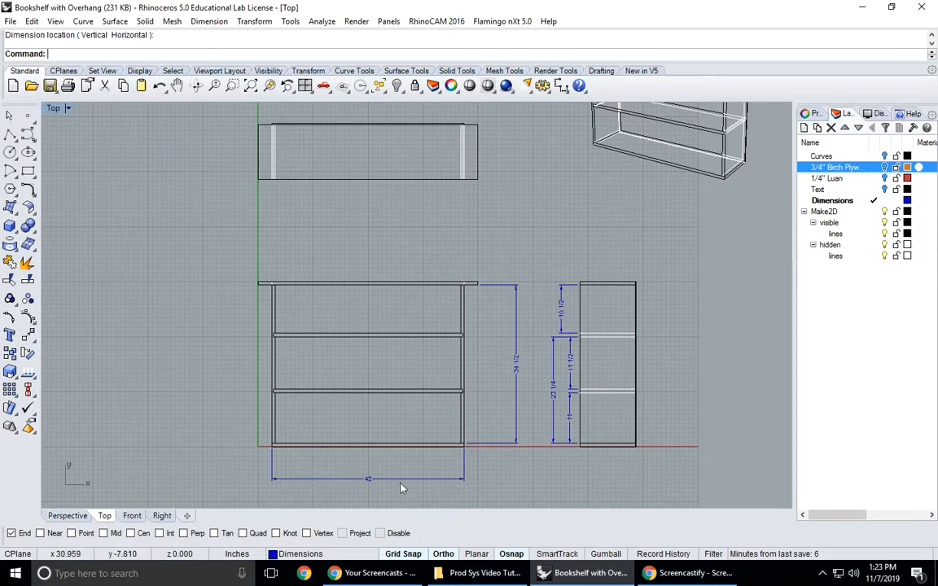
pyautogui.click(561, 88)
pyautogui.moveTo(330, 204); pyautogui.dragTo(327, 245, button='right')
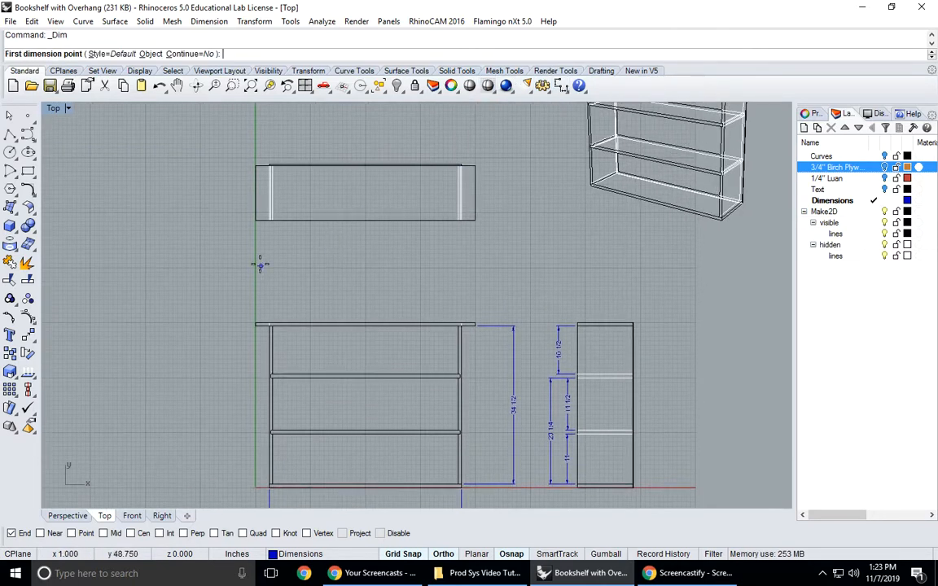
pyautogui.click(256, 222)
pyautogui.click(469, 225)
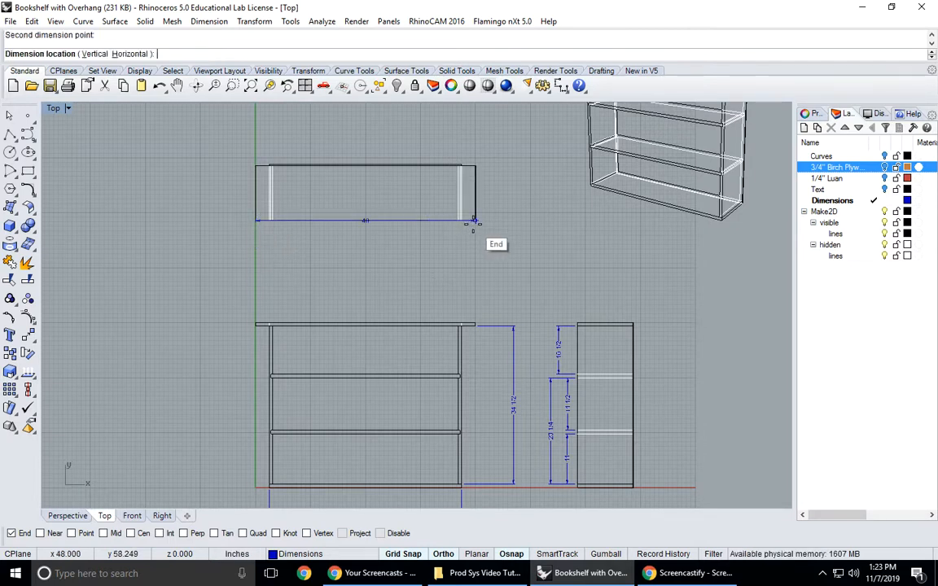
pyautogui.click(463, 277)
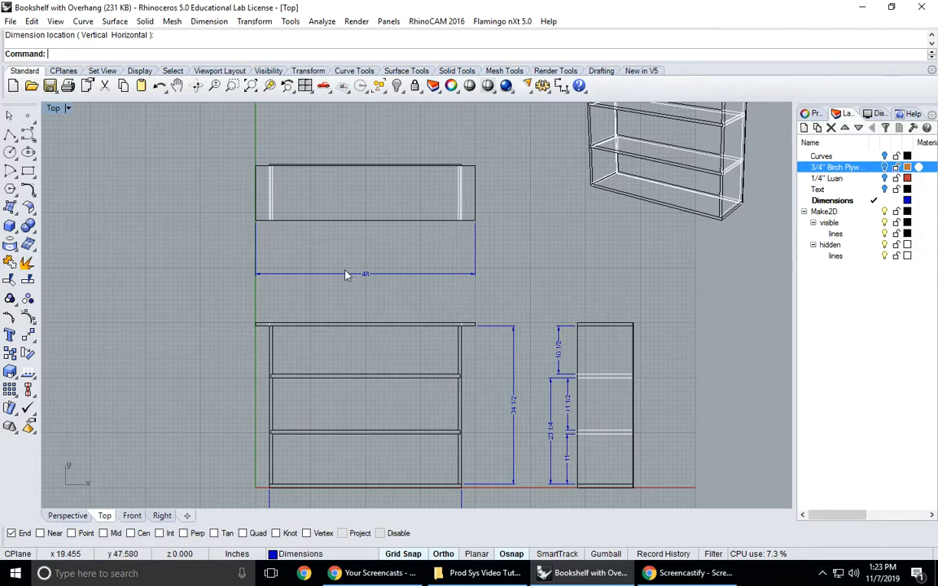
# - Dimension the top view between the middle hidden lines of the two side panels, placing it just above the overall width dimension
pyautogui.click(562, 86)
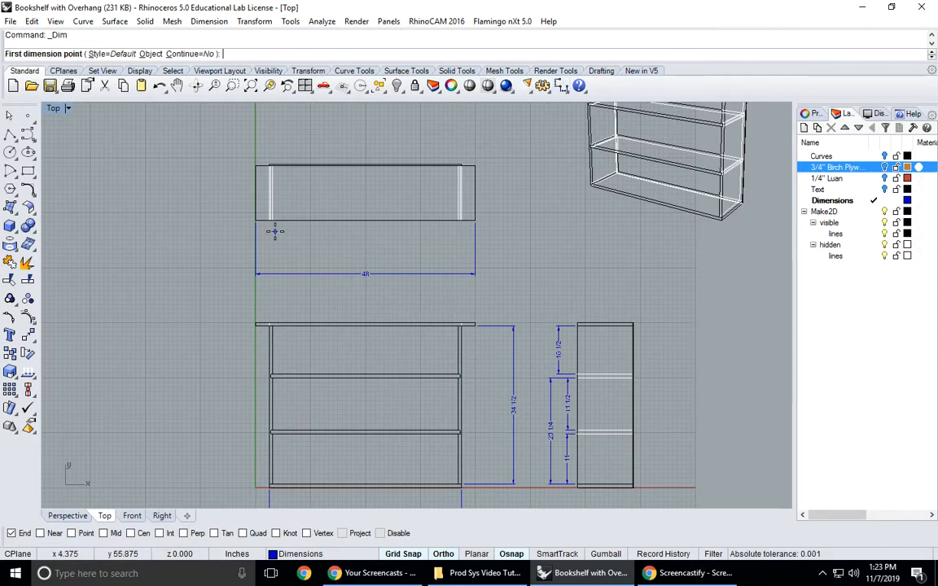
pyautogui.scroll(10, 277, 232)
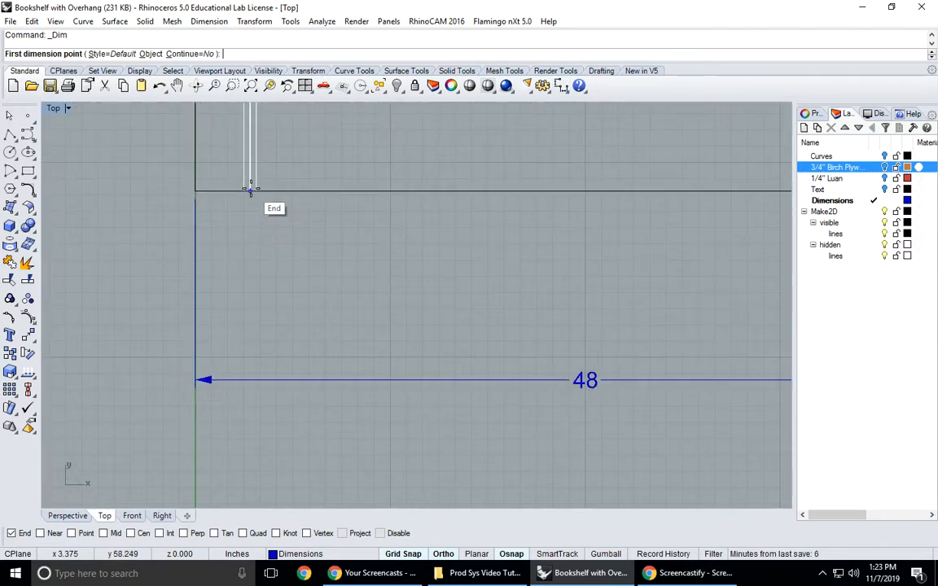
pyautogui.click(255, 191)
pyautogui.scroll(-4, 465, 253)
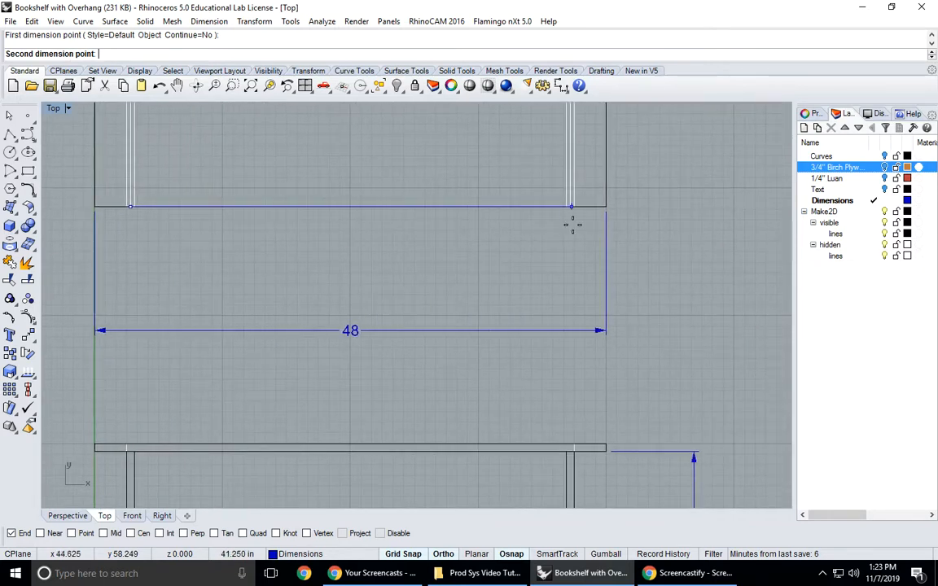
pyautogui.click(570, 207)
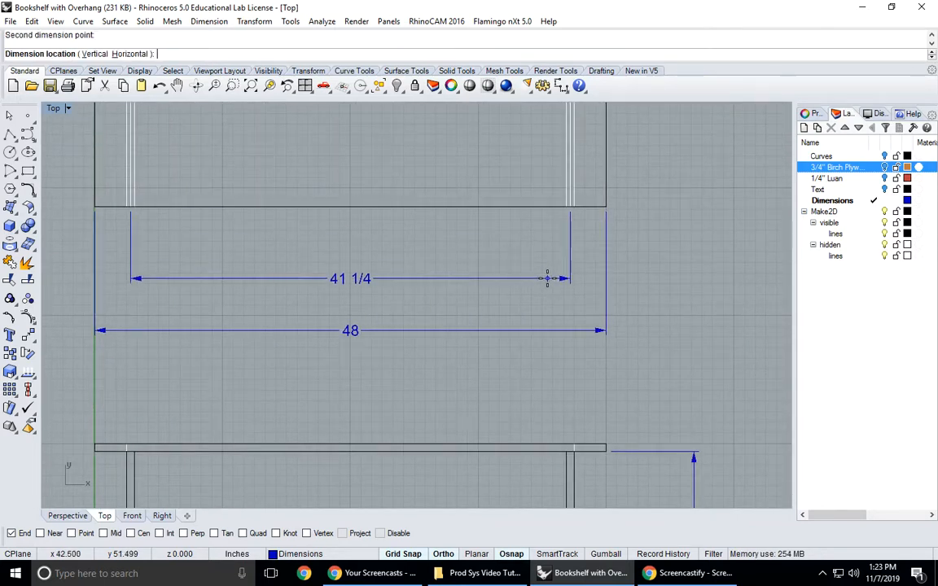
pyautogui.click(558, 298)
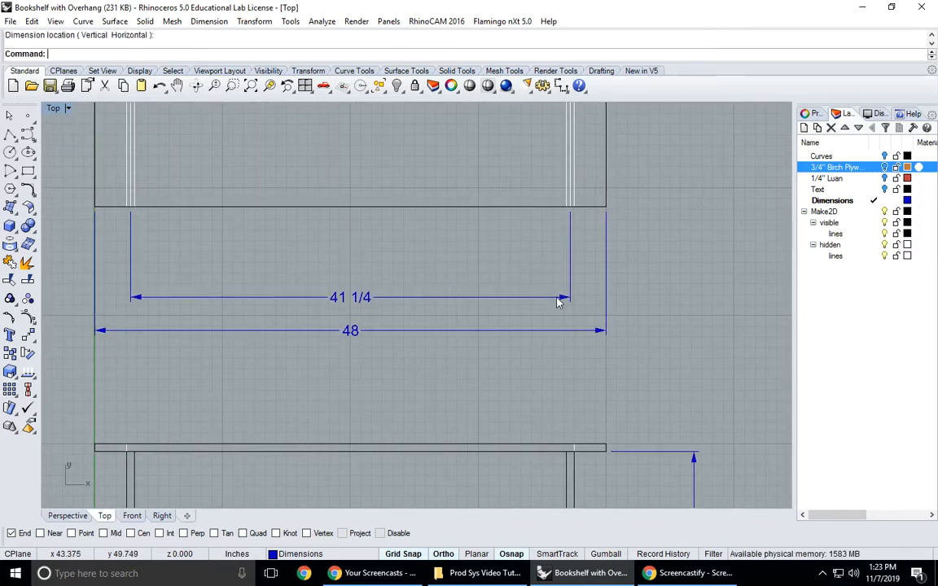
# - Delete the 41 1/4 dimension below the top view
pyautogui.scroll(-4, 416, 244)
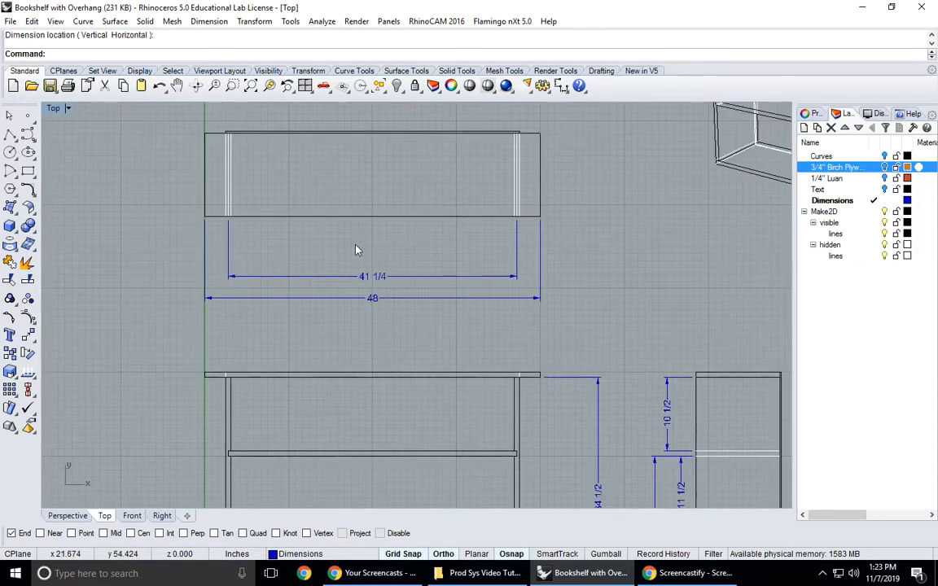
pyautogui.click(375, 279)
pyautogui.press('Delete')
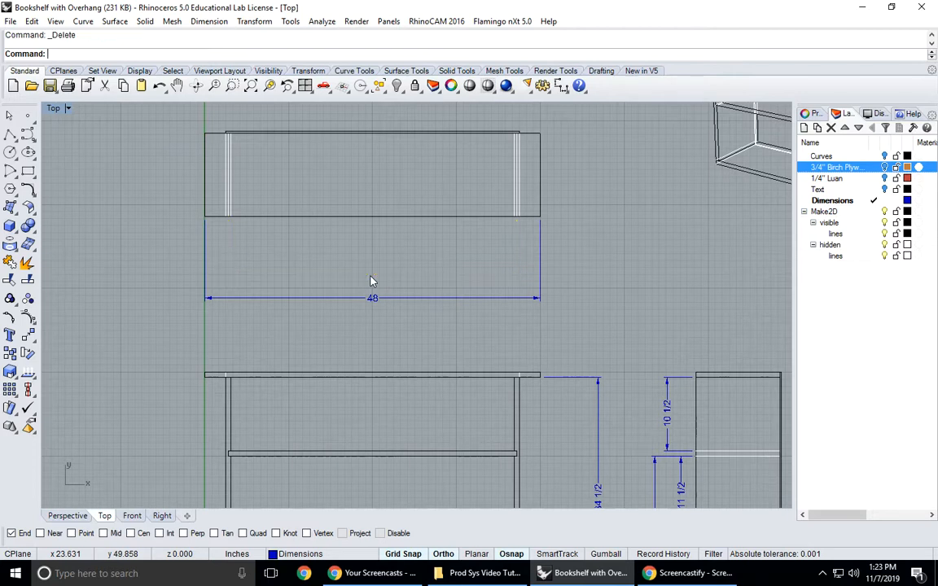
# - Dimension the top view between the outermost hidden lines of the two side panels, placing it just above the overall width dimension
pyautogui.click(561, 87)
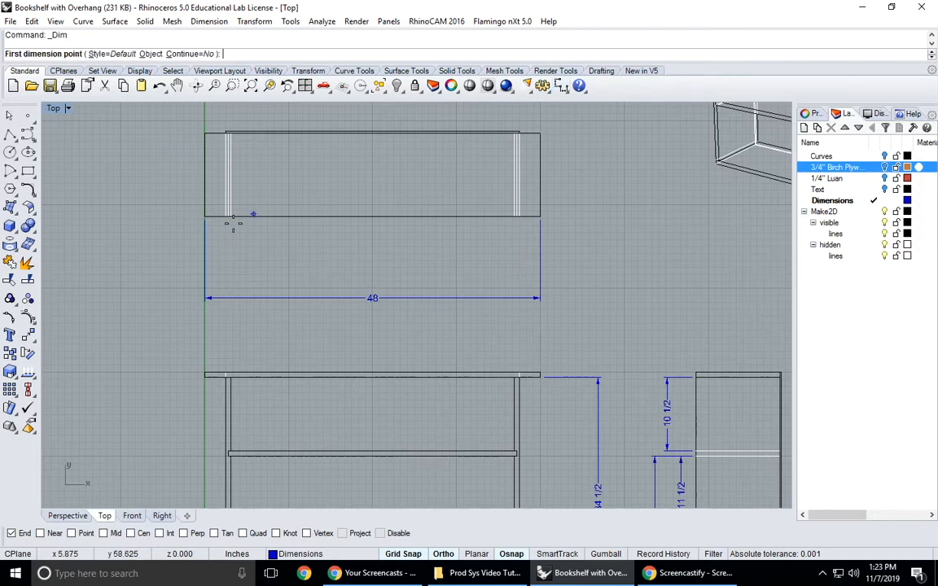
pyautogui.scroll(12, 220, 217)
pyautogui.click(259, 193)
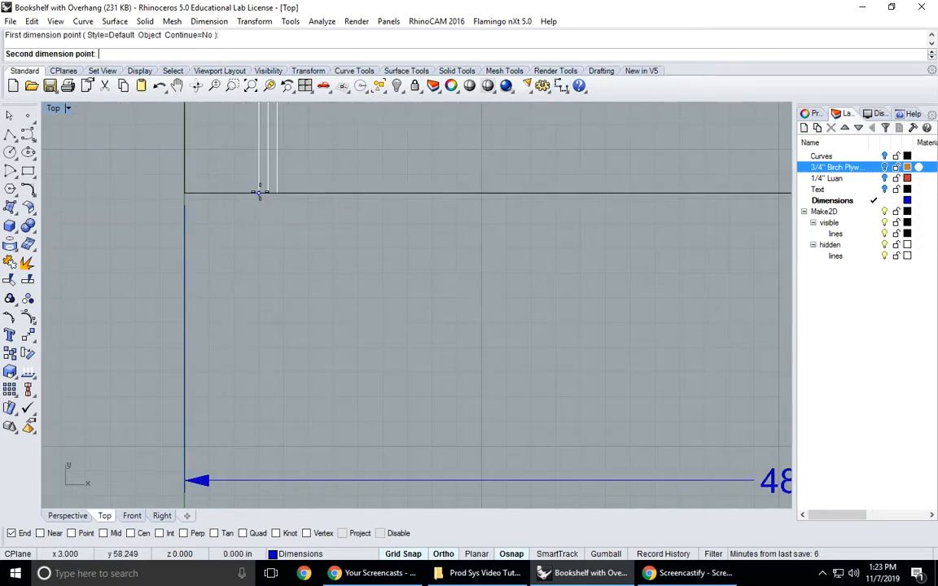
pyautogui.scroll(-3, 423, 293)
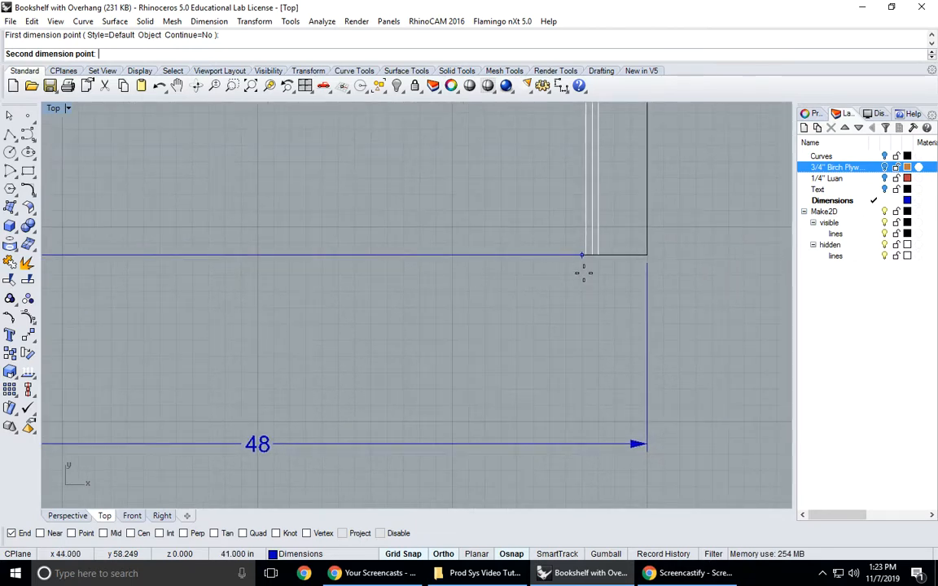
pyautogui.click(597, 257)
pyautogui.scroll(-4, 562, 310)
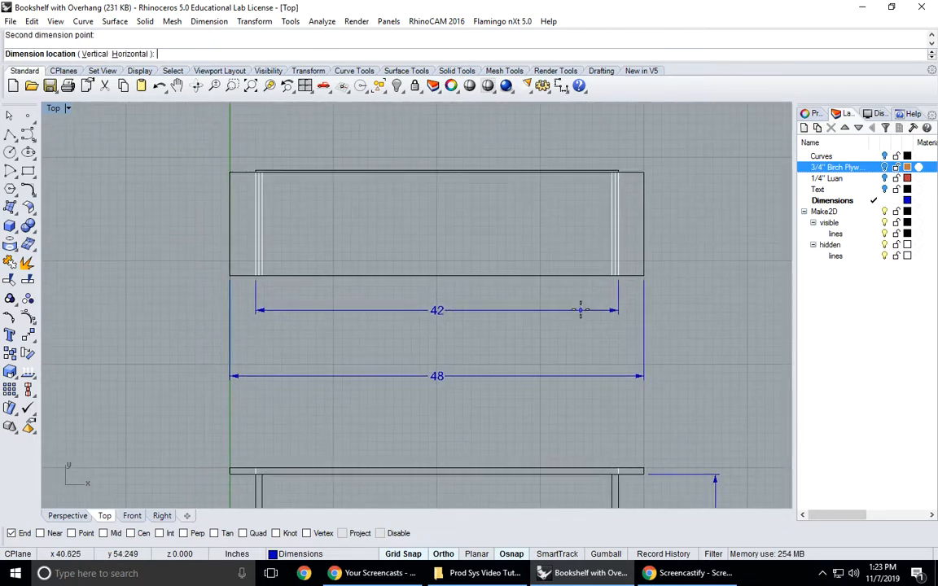
pyautogui.click(561, 348)
# - Dimension the top view between the middle hidden lines of the two side panels, placing it above the outer-face dimension
pyautogui.press('Return')
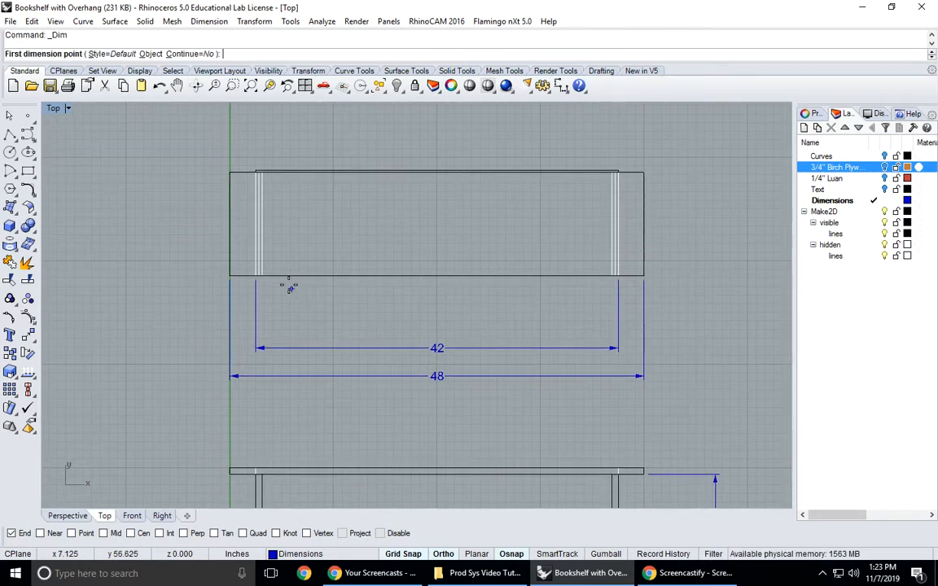
pyautogui.scroll(5, 253, 286)
pyautogui.click(243, 264)
pyautogui.scroll(-4, 536, 320)
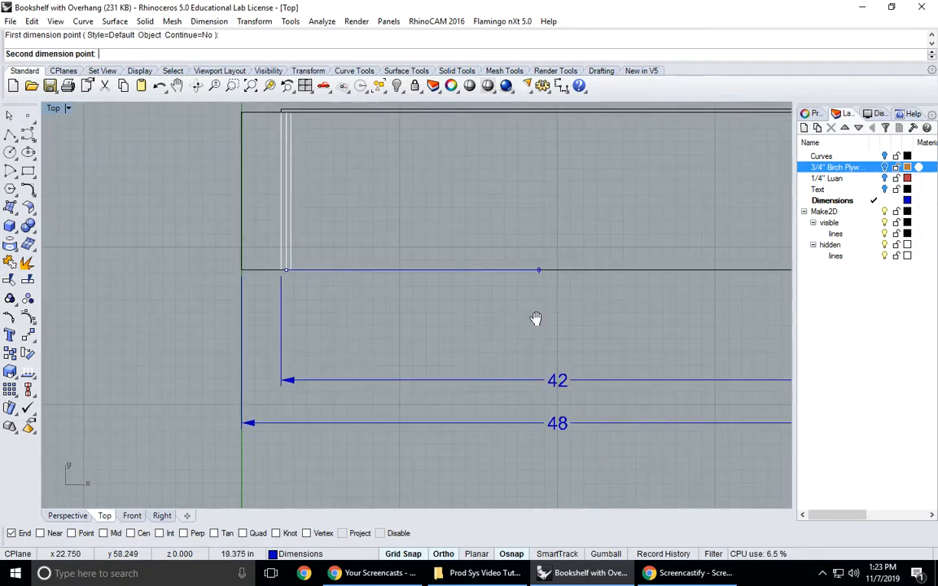
pyautogui.scroll(5, 567, 295)
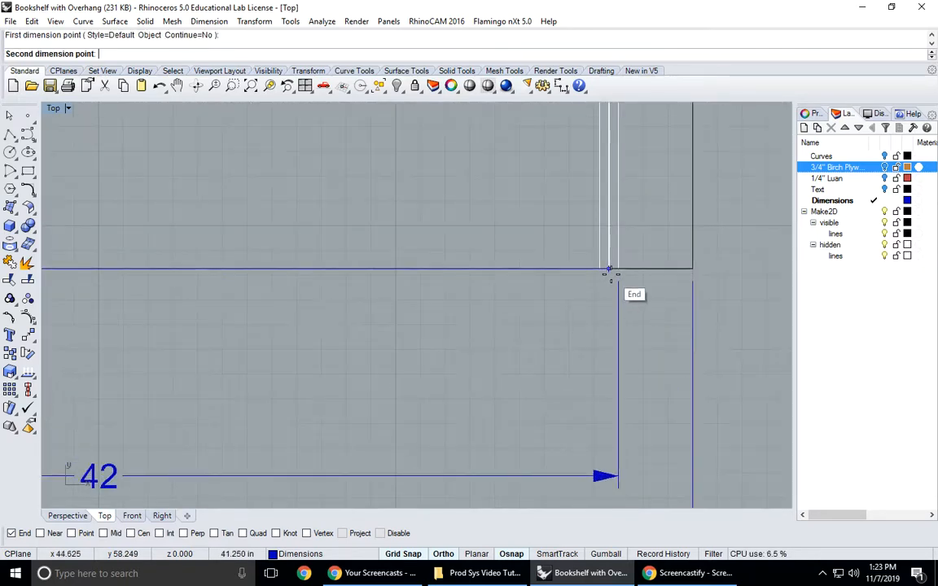
pyautogui.click(609, 272)
pyautogui.scroll(-2, 557, 354)
pyautogui.scroll(-3, 548, 365)
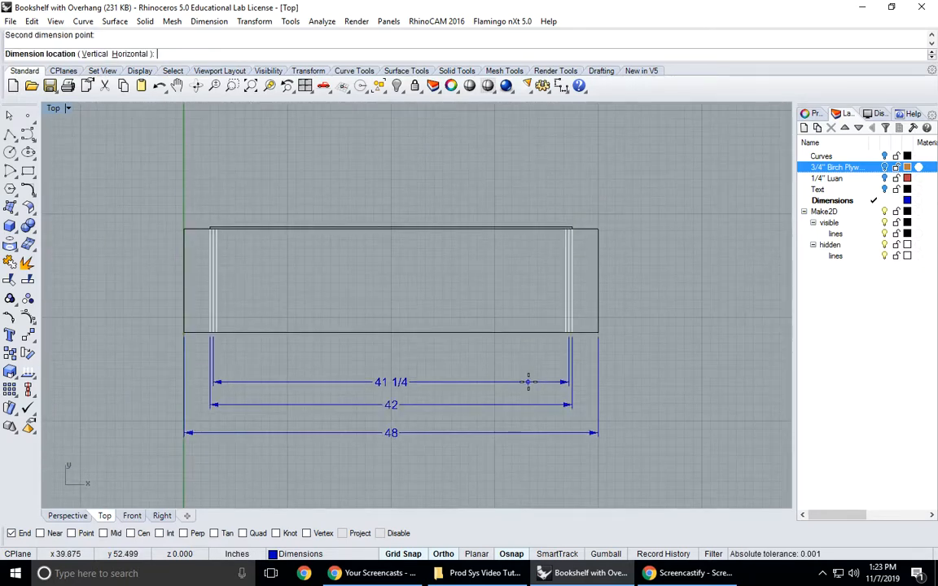
pyautogui.click(530, 387)
pyautogui.press('Return')
pyautogui.scroll(5, 210, 333)
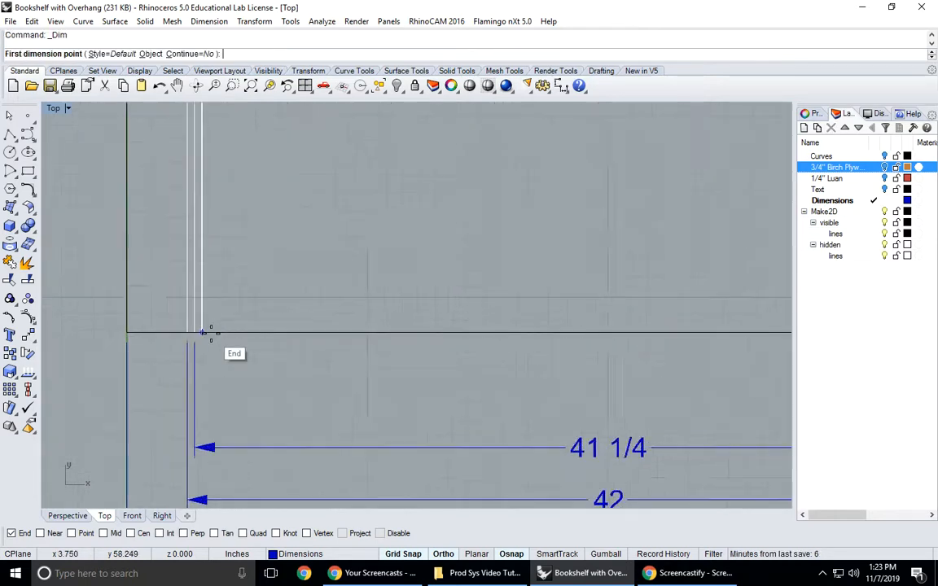
pyautogui.click(211, 333)
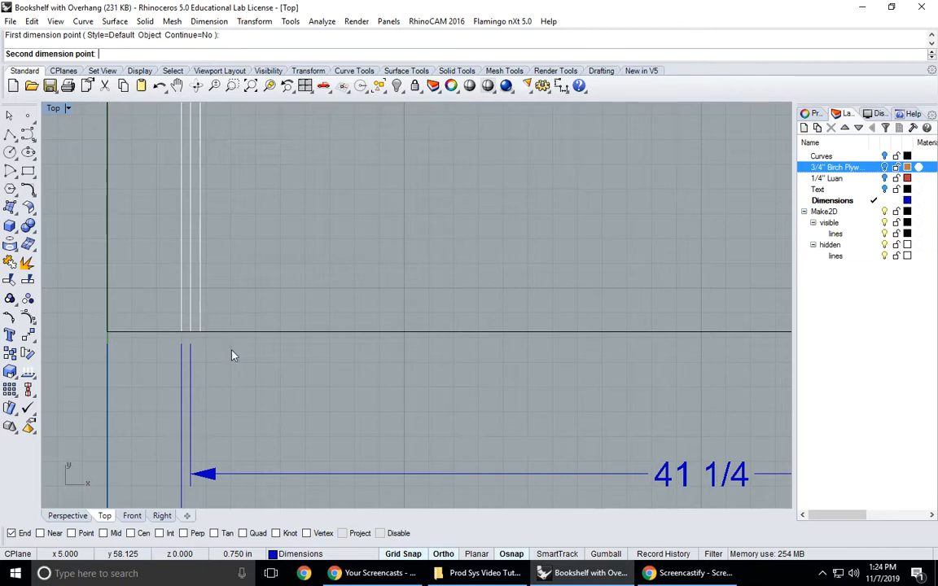
pyautogui.press('Escape')
# - Dimension the top view between the innermost hidden lines of the two side panels, placing it closest to the view
pyautogui.press('Return')
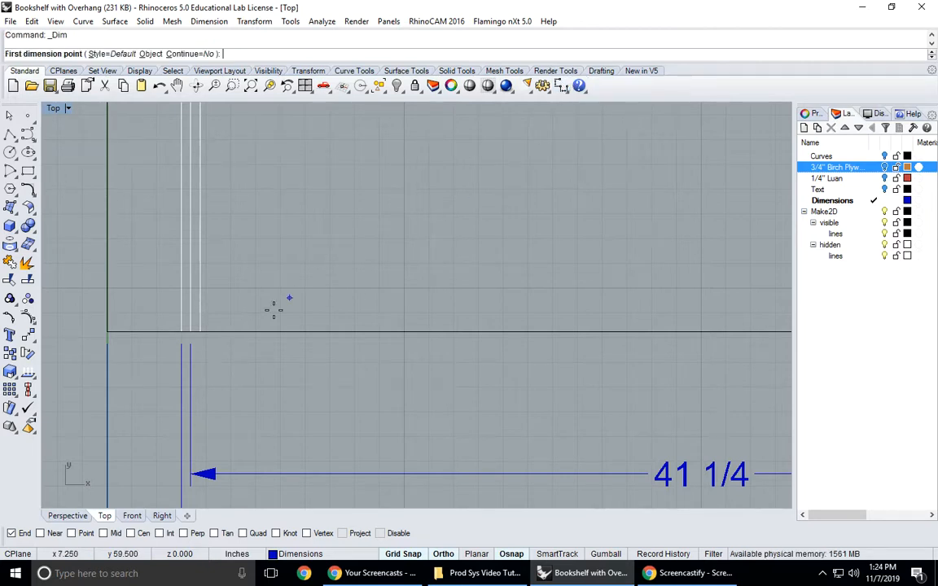
pyautogui.click(201, 331)
pyautogui.scroll(-8, 469, 368)
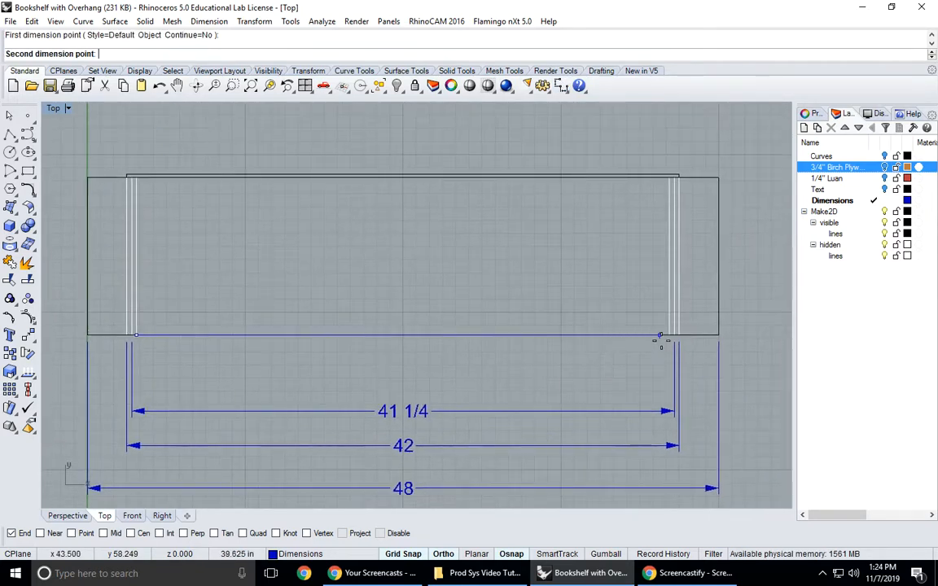
pyautogui.click(656, 339)
pyautogui.click(617, 371)
pyautogui.scroll(-4, 617, 382)
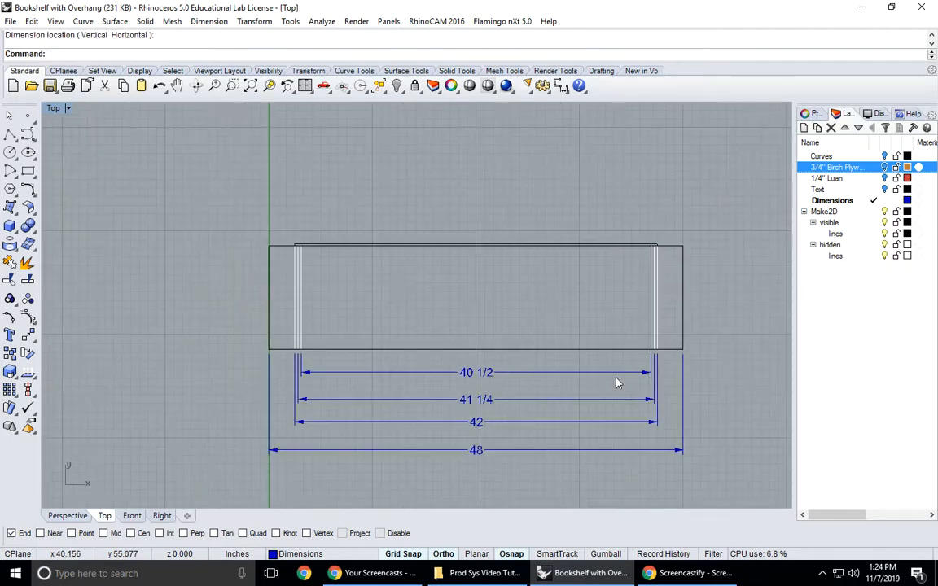
# - Dimension the top panel's overhang past the side panel at the top view's rear corner, placing the dimension above the view
pyautogui.moveTo(494, 412); pyautogui.dragTo(464, 336, button='right')
pyautogui.scroll(-3, 464, 336)
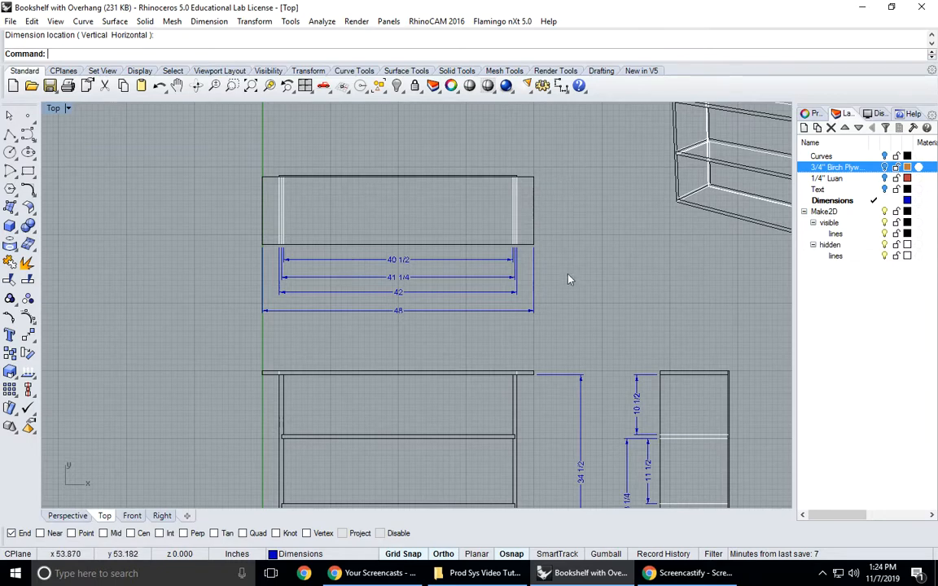
pyautogui.press('Return')
pyautogui.scroll(6, 268, 167)
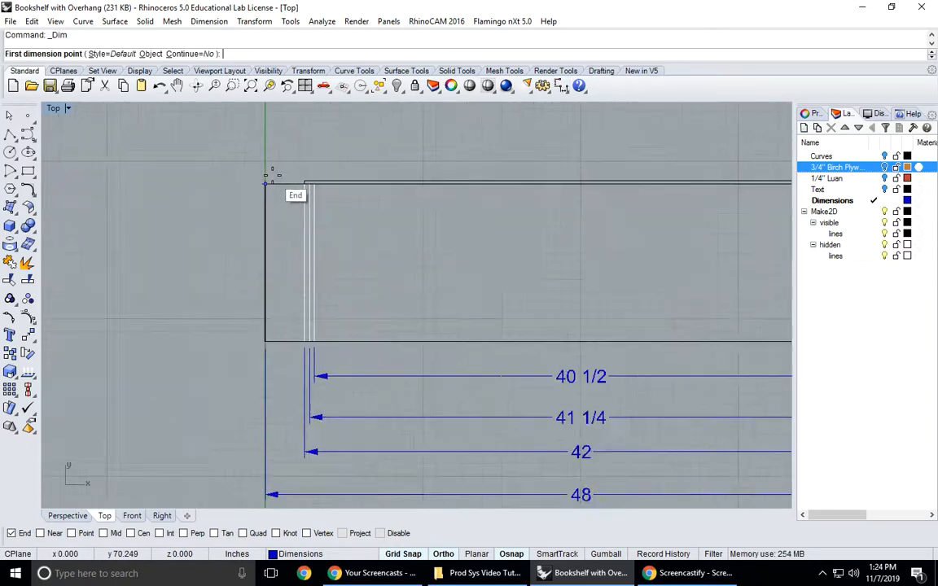
pyautogui.click(259, 184)
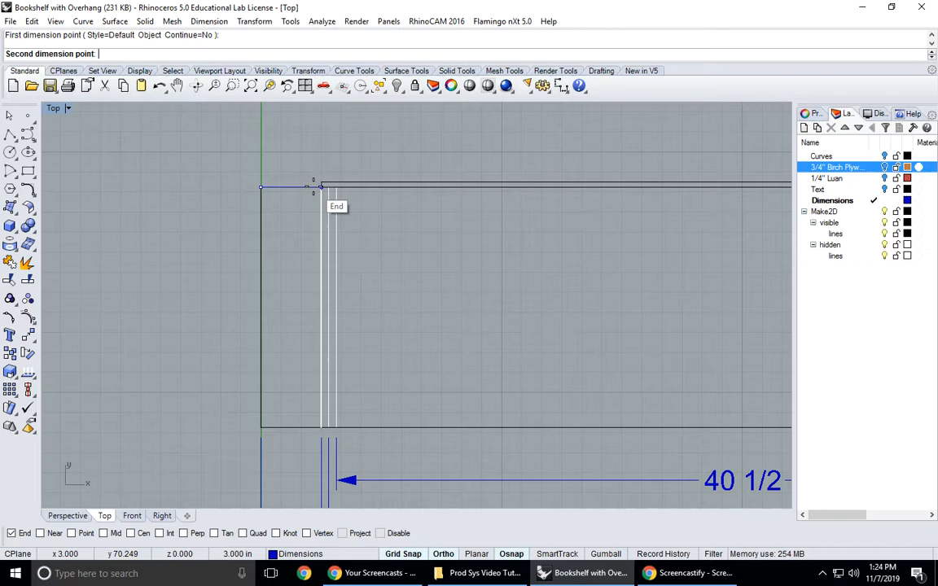
pyautogui.click(321, 186)
pyautogui.click(323, 147)
pyautogui.scroll(-8, 373, 184)
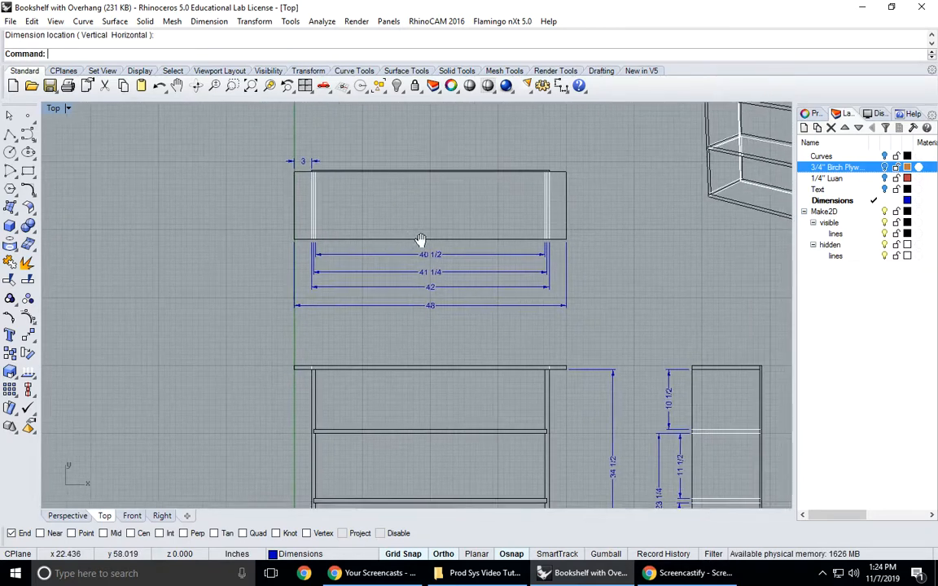
pyautogui.moveTo(481, 273); pyautogui.dragTo(420, 290, button='right')
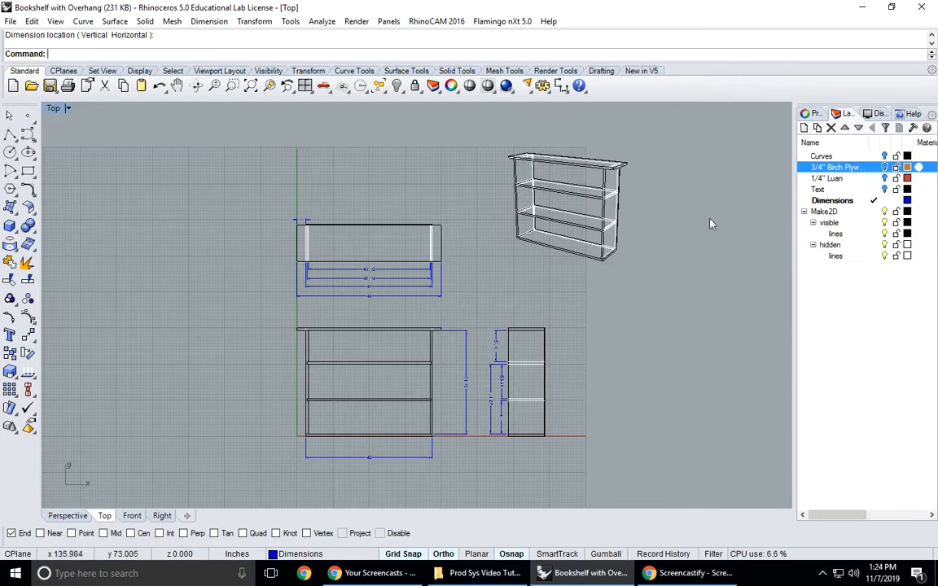
pyautogui.click(885, 187)
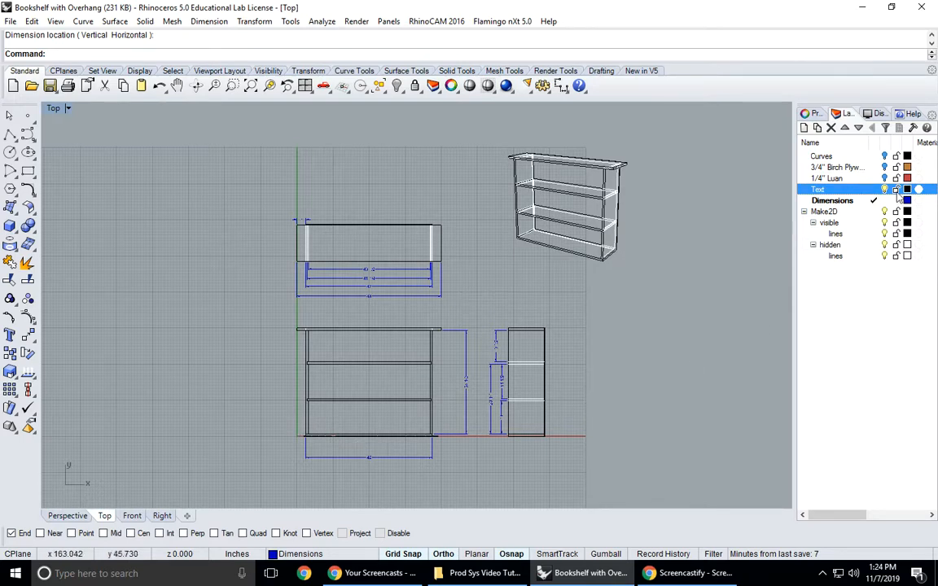
pyautogui.click(884, 189)
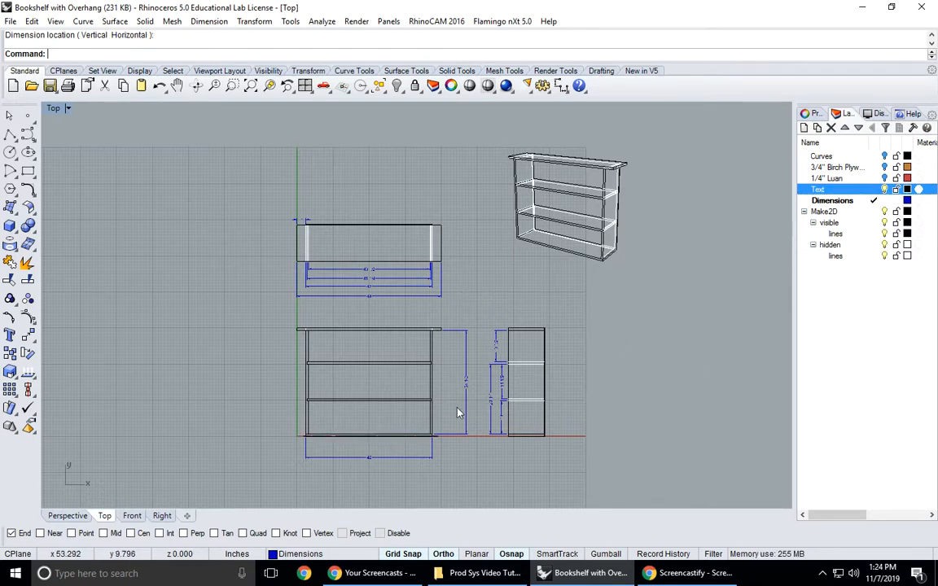
pyautogui.scroll(6, 415, 366)
pyautogui.scroll(-6, 402, 449)
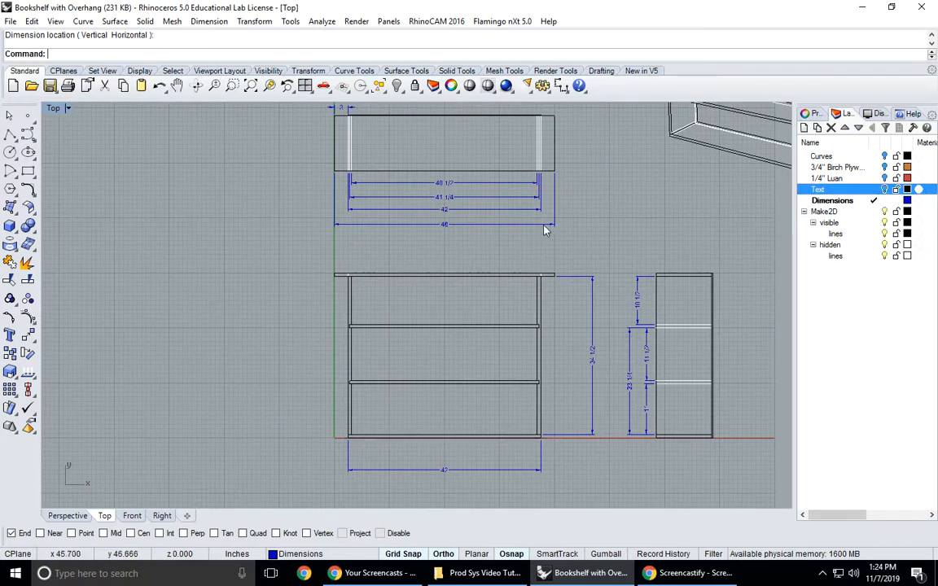
# - Place the author credit above the top view as grouped Arial surface text 3 inches high
pyautogui.moveTo(488, 202); pyautogui.dragTo(467, 298, button='right')
pyautogui.click(9, 335)
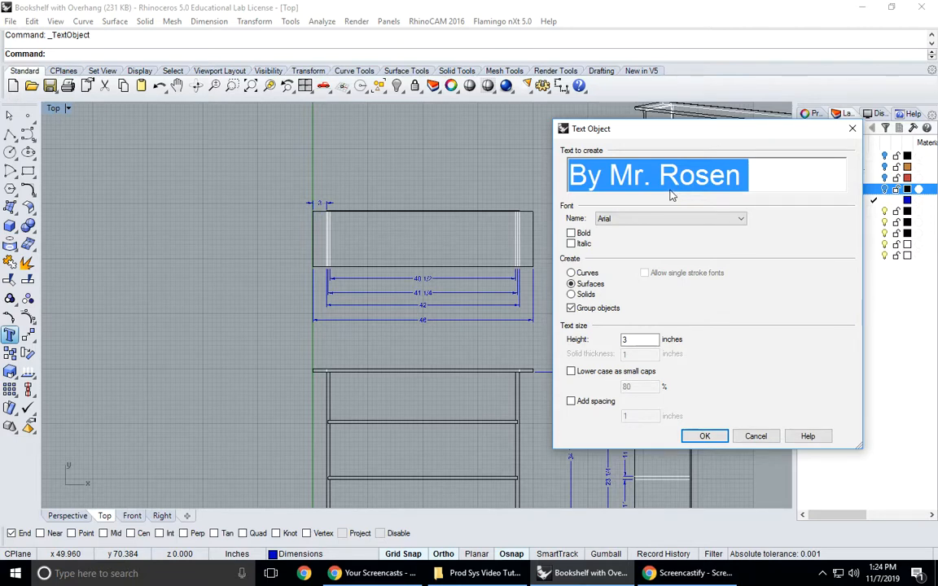
pyautogui.click(704, 437)
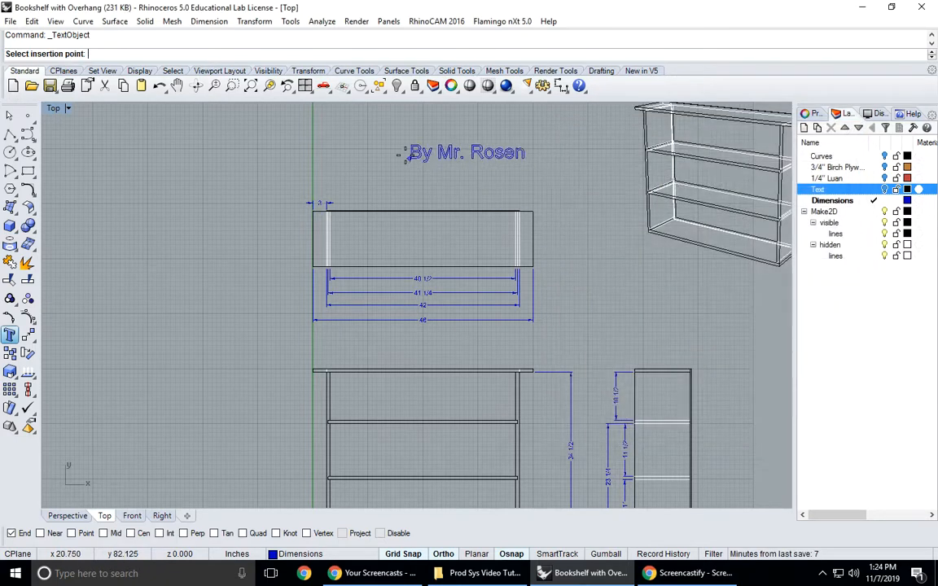
pyautogui.click(375, 186)
# - Add the title "Bookshelf with Overhang" as 3-inch Arial surface text directly above the author credit
pyautogui.rightClick(537, 159)
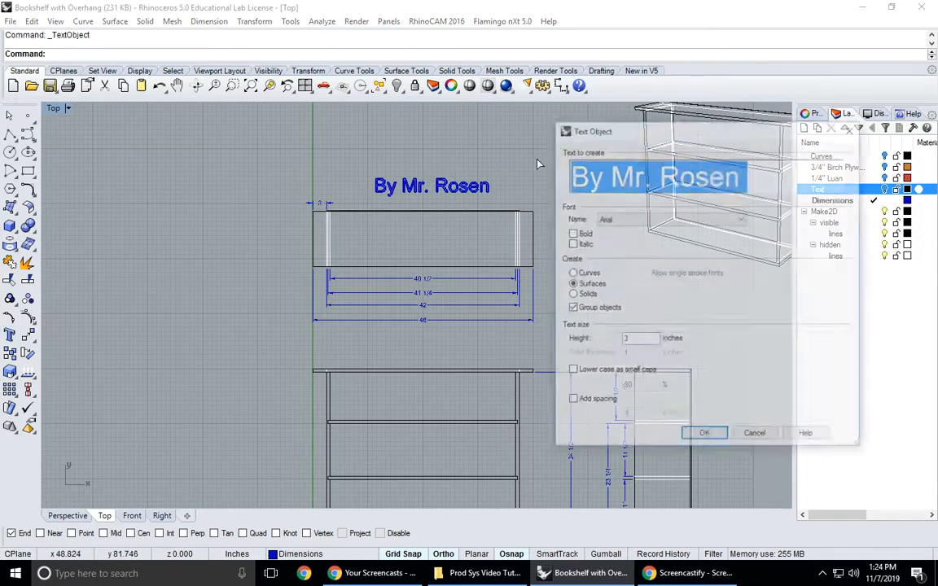
pyautogui.write('B')
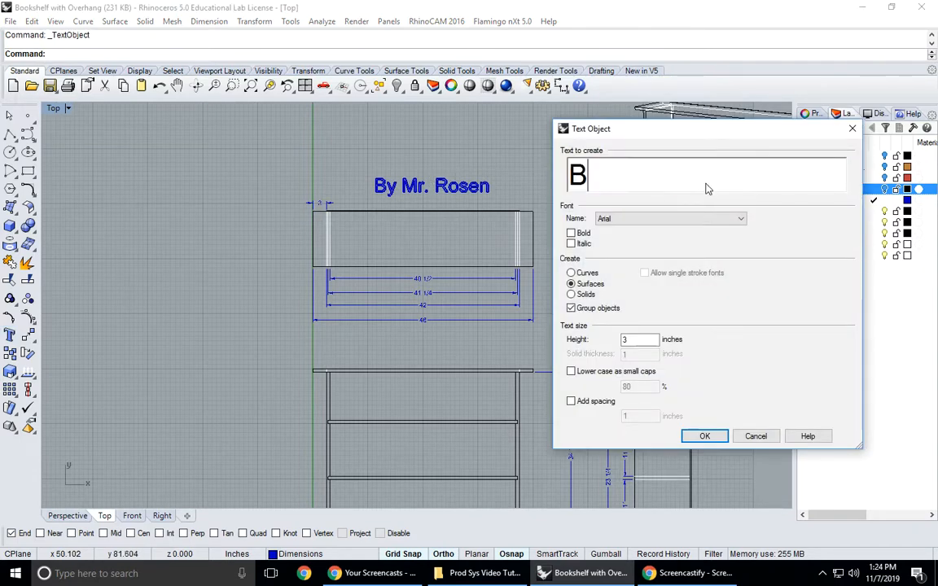
pyautogui.write('ookshelf with Oe')
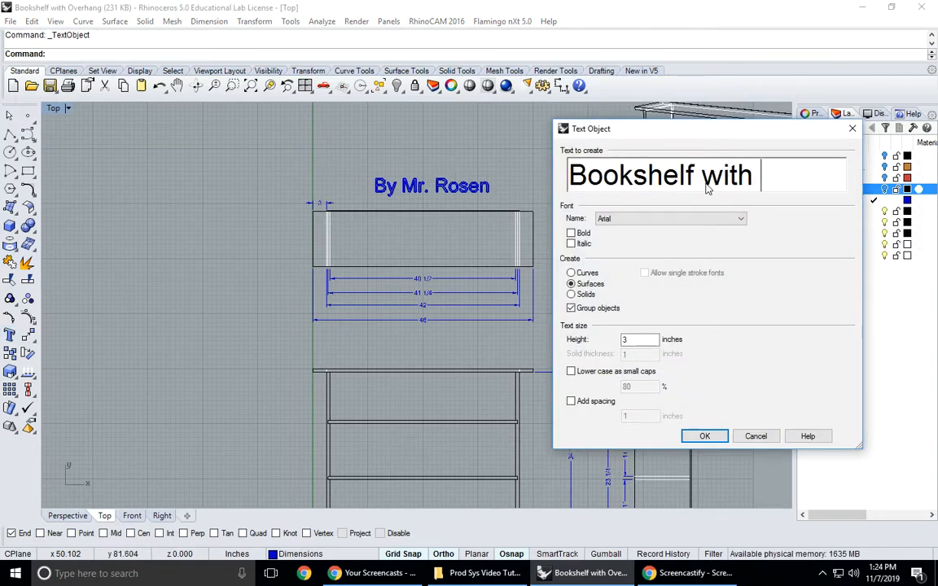
pyautogui.press('BackSpace')
pyautogui.write('verhang')
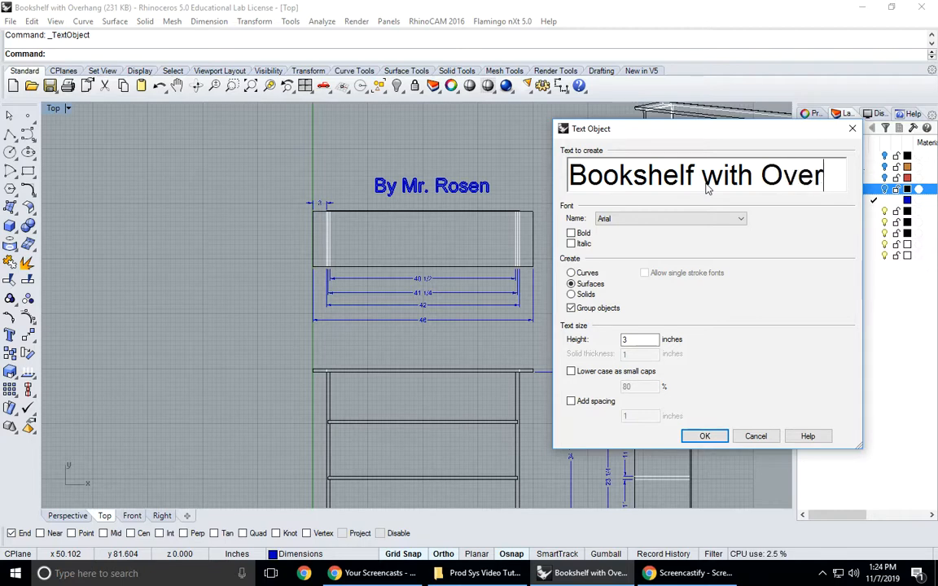
pyautogui.click(702, 435)
pyautogui.click(332, 162)
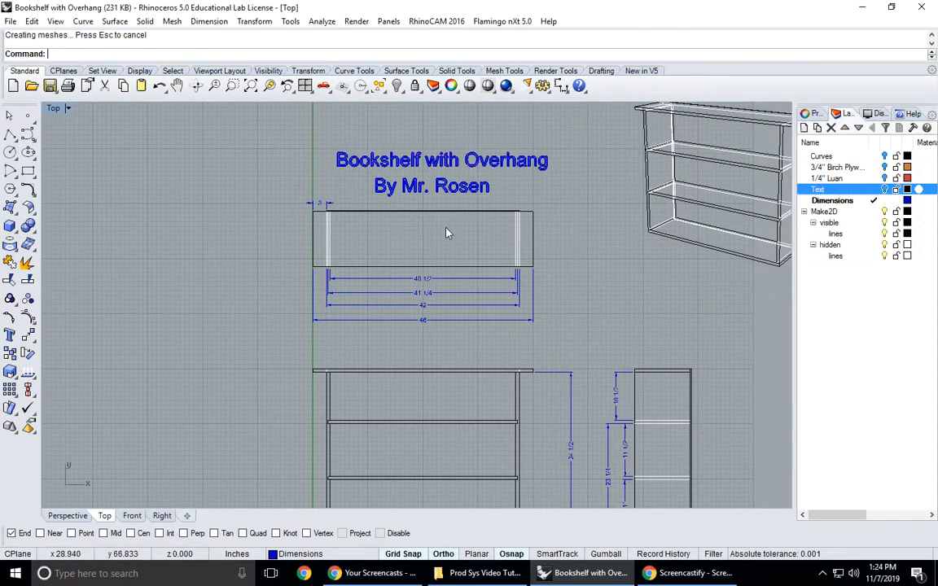
# - Dimension the side view's depth from the front edge to the inner face of the back panel, placing it just above the view
pyautogui.scroll(-4, 407, 237)
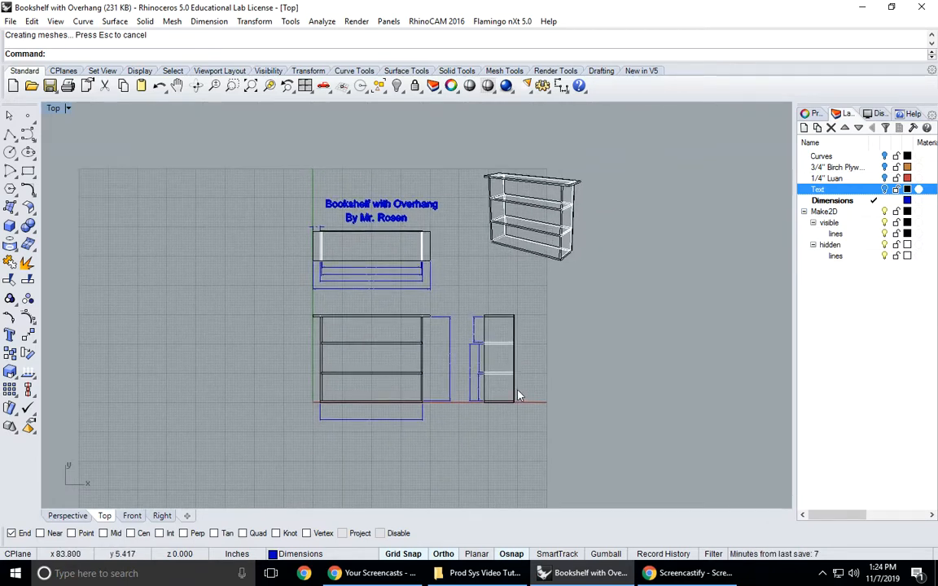
pyautogui.click(561, 86)
pyautogui.scroll(14, 507, 276)
pyautogui.scroll(5, 496, 345)
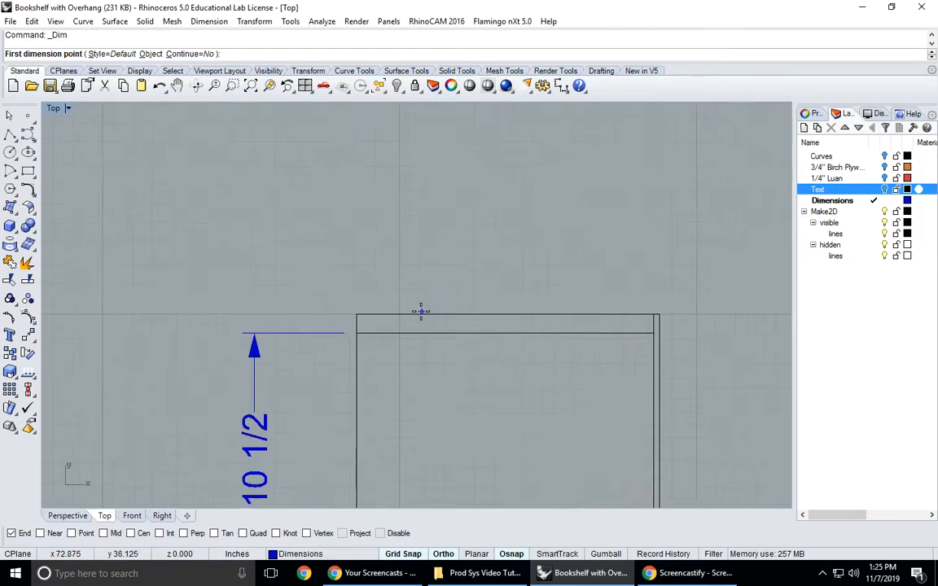
pyautogui.click(359, 312)
pyautogui.click(653, 314)
pyautogui.click(645, 268)
# - Dimension the side view's overall depth including the back panel, placing it above the inner depth dimension
pyautogui.press('Return')
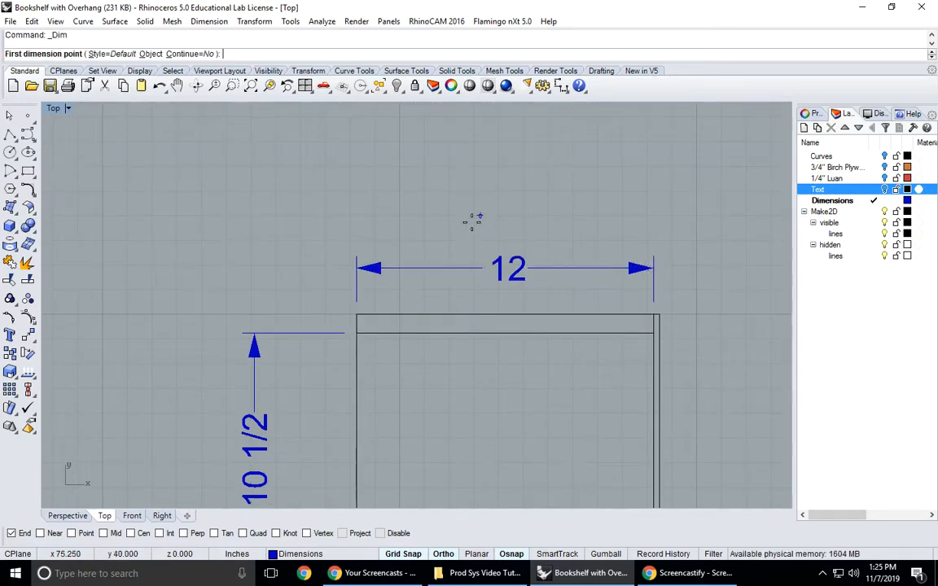
pyautogui.click(368, 305)
pyautogui.click(665, 318)
pyautogui.click(662, 219)
pyautogui.scroll(-10, 622, 278)
pyautogui.moveTo(607, 274); pyautogui.dragTo(525, 290, button='right')
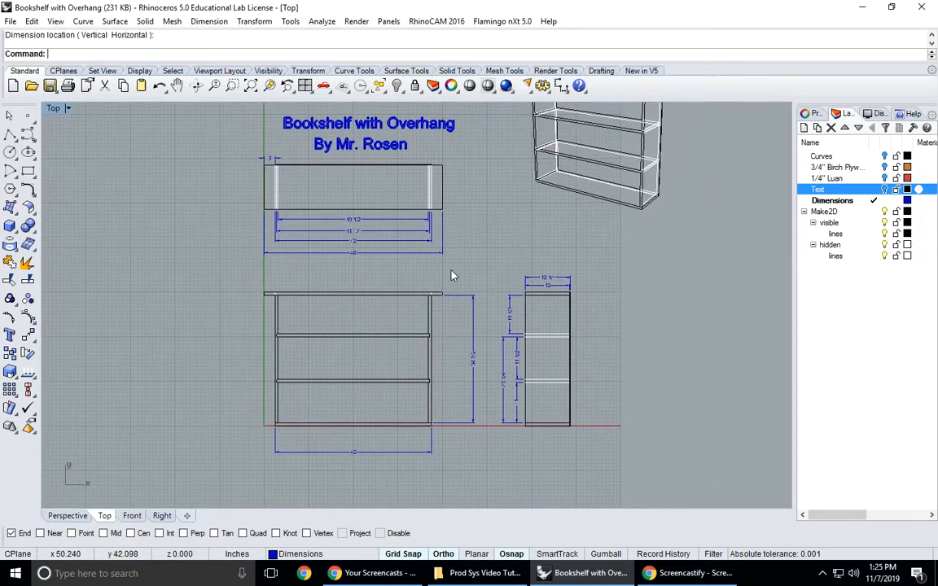
# - Examine the dimensions on the front, side and top views to check that the drawing is fully dimensioned
pyautogui.scroll(-2, 429, 287)
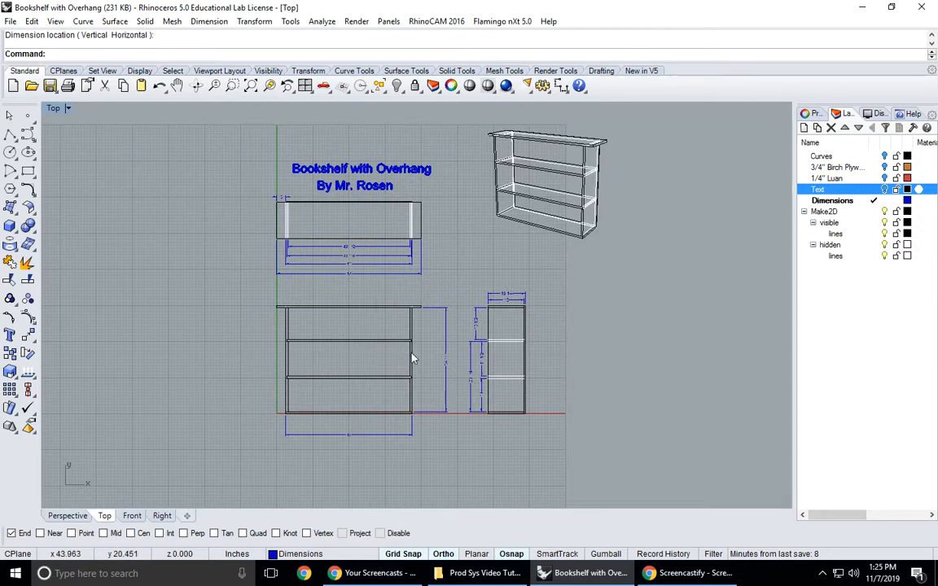
pyautogui.scroll(3, 509, 379)
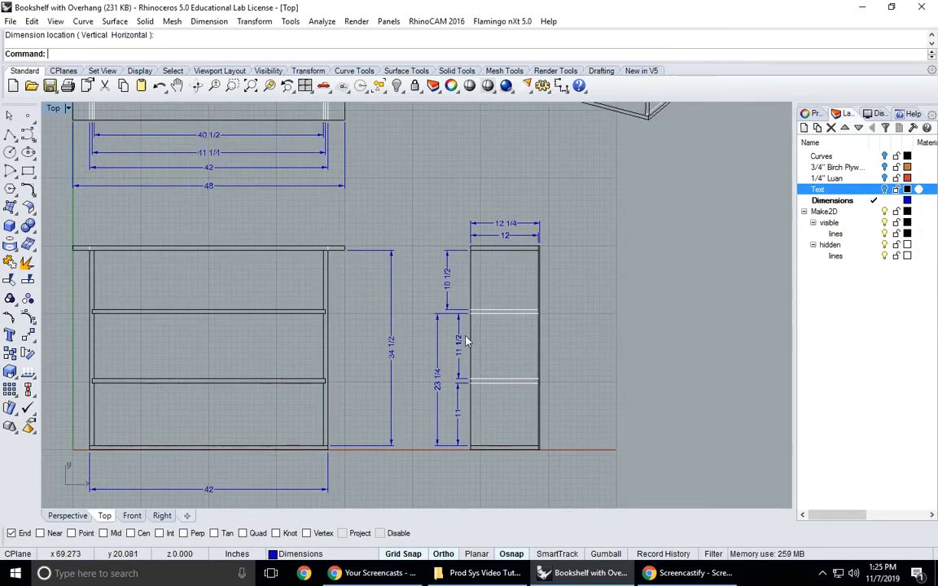
pyautogui.scroll(-1, 489, 405)
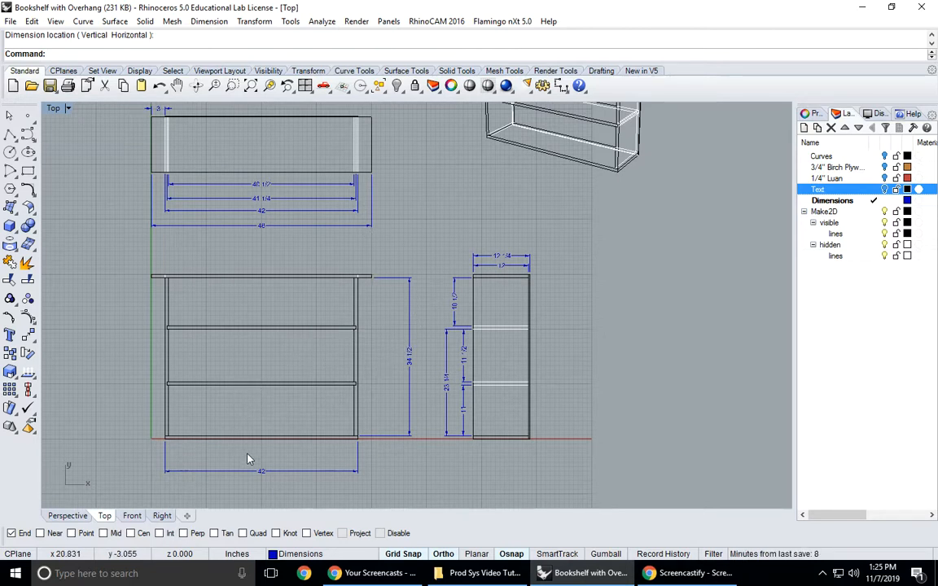
pyautogui.scroll(2, 249, 460)
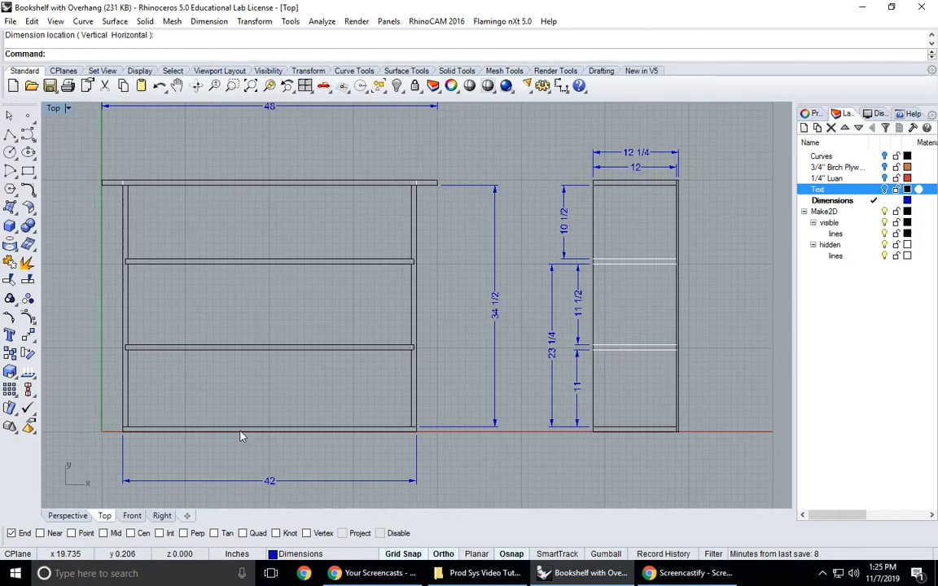
pyautogui.scroll(-3, 240, 437)
pyautogui.scroll(3, 242, 252)
pyautogui.moveTo(235, 263); pyautogui.dragTo(261, 279, button='right')
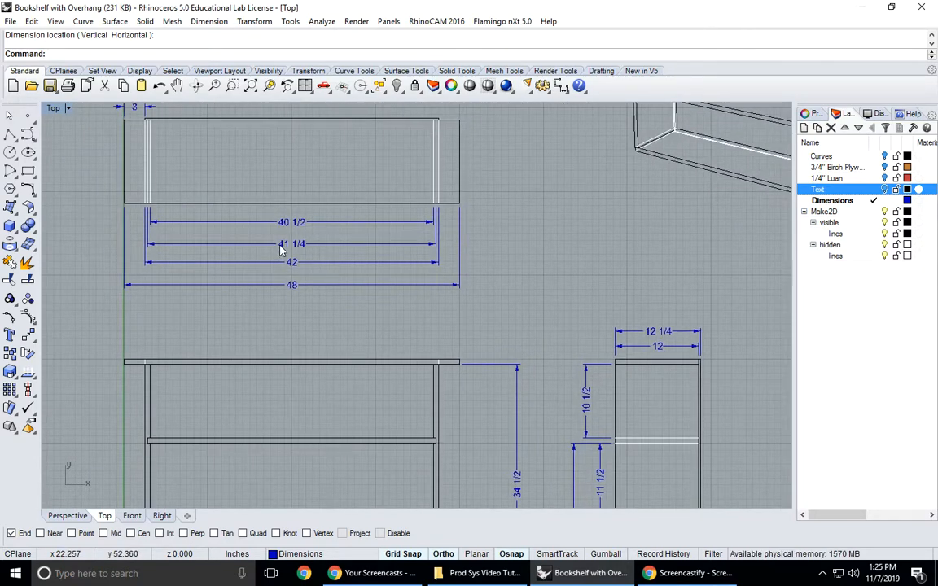
pyautogui.scroll(-3, 297, 251)
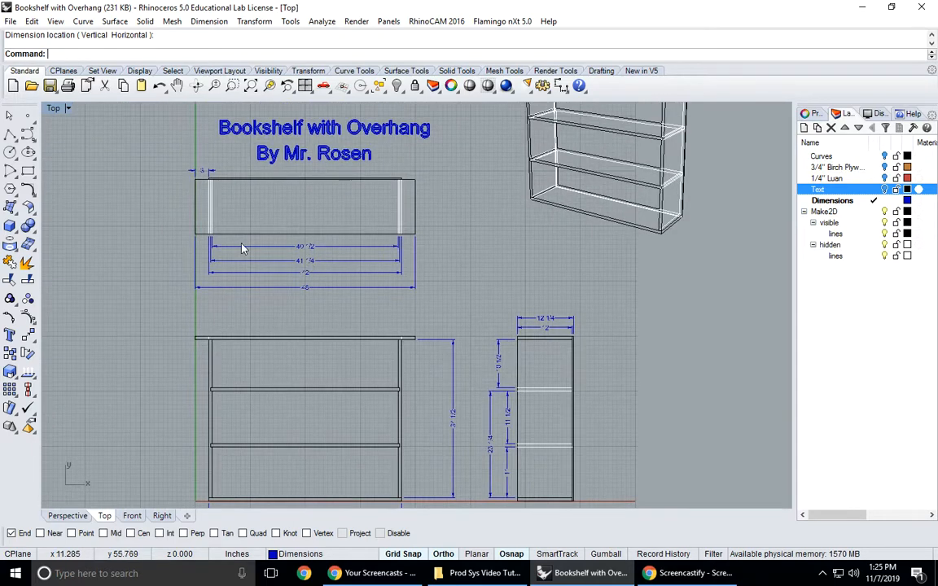
pyautogui.scroll(-2, 273, 336)
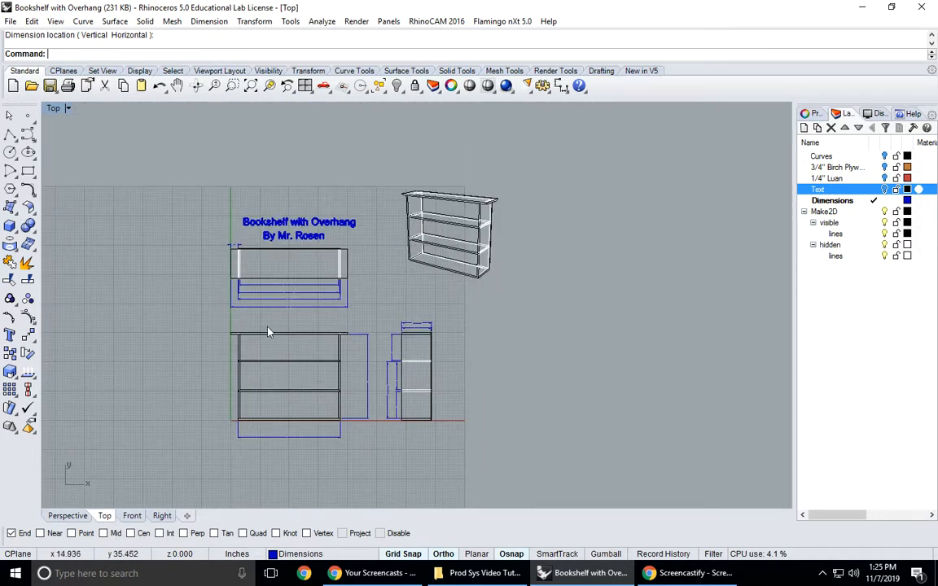
pyautogui.scroll(5, 259, 319)
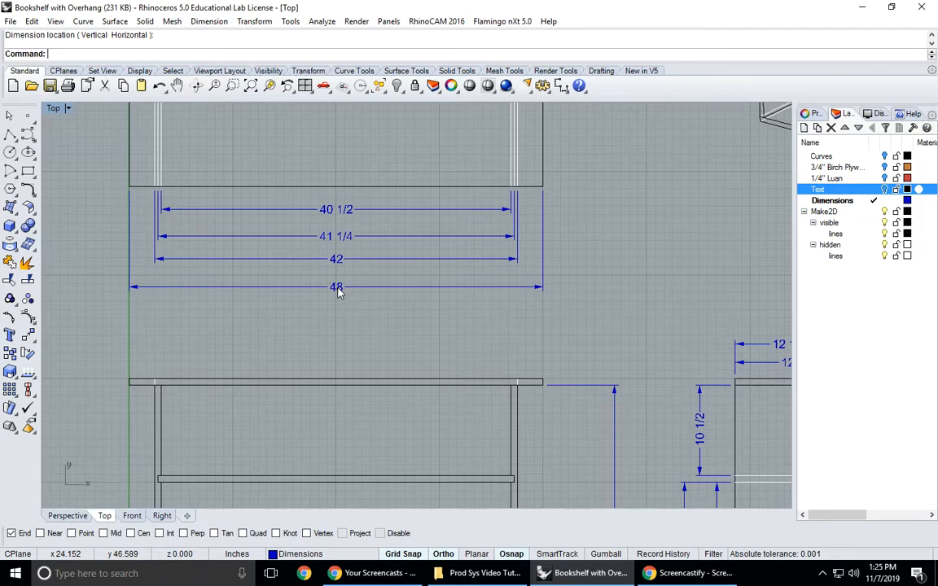
pyautogui.scroll(-3, 344, 296)
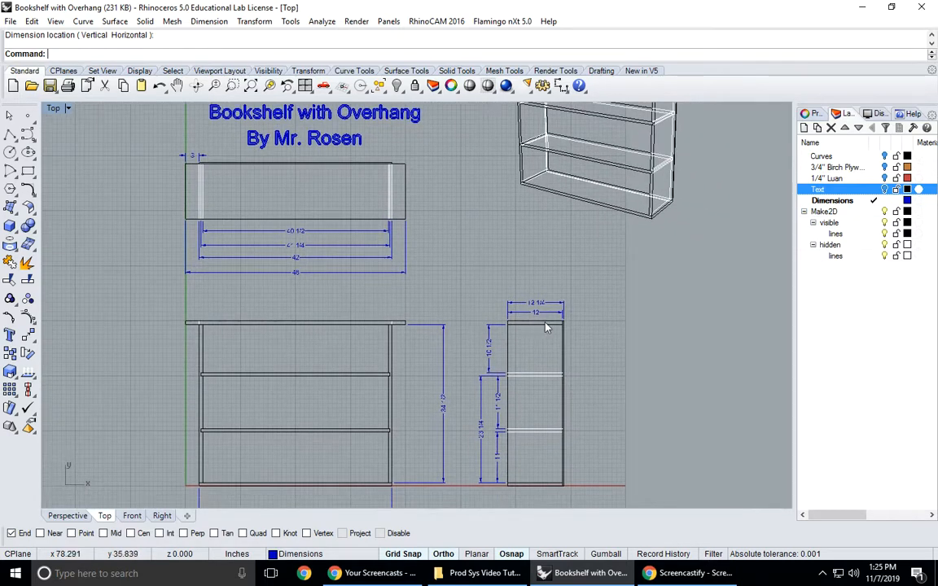
pyautogui.scroll(3, 545, 326)
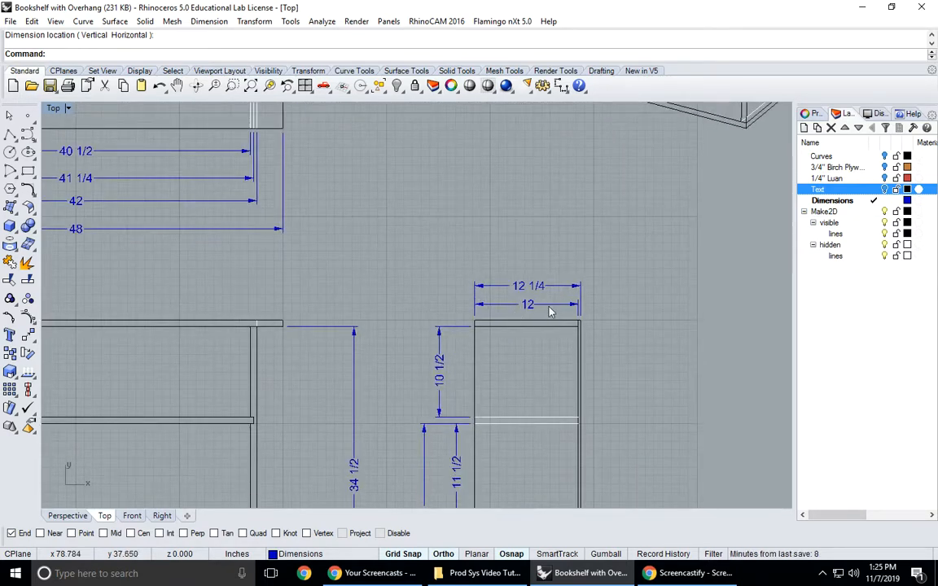
pyautogui.scroll(-2, 527, 314)
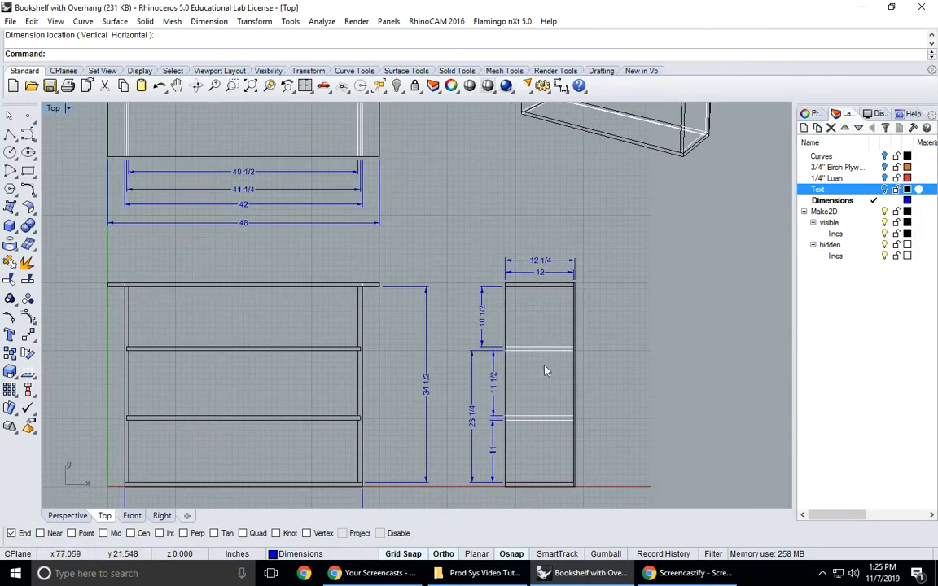
pyautogui.scroll(-4, 451, 354)
pyautogui.moveTo(457, 317); pyautogui.dragTo(455, 370, button='right')
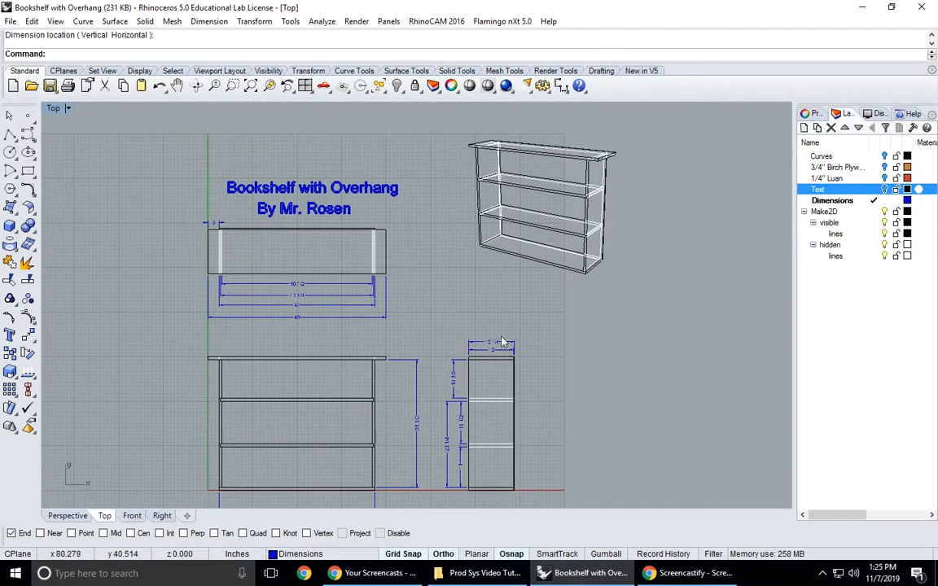
pyautogui.moveTo(493, 297); pyautogui.dragTo(496, 285, button='right')
pyautogui.scroll(-2, 496, 284)
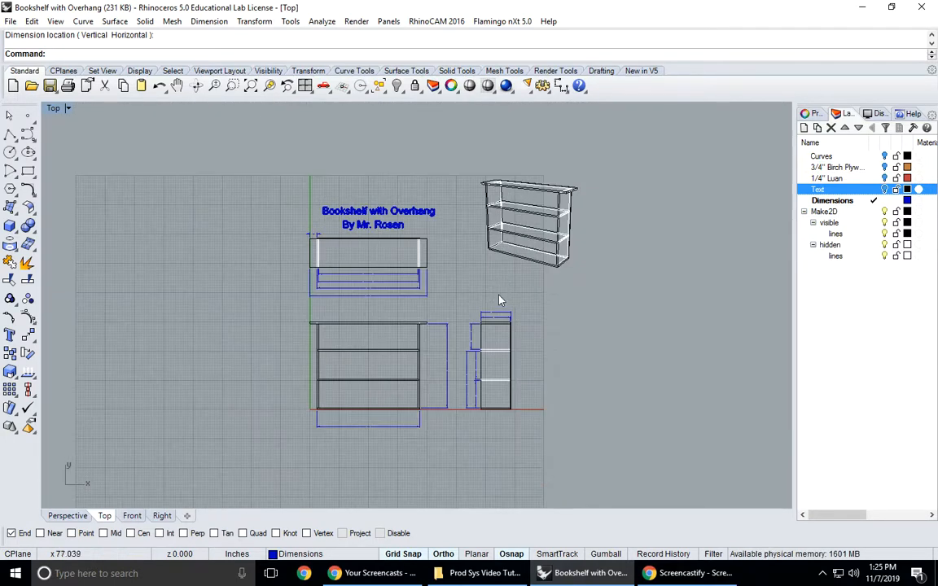
# - Open the print setup for the Top view and define a print window enclosing all four views and the title
pyautogui.click(11, 22)
pyautogui.click(42, 272)
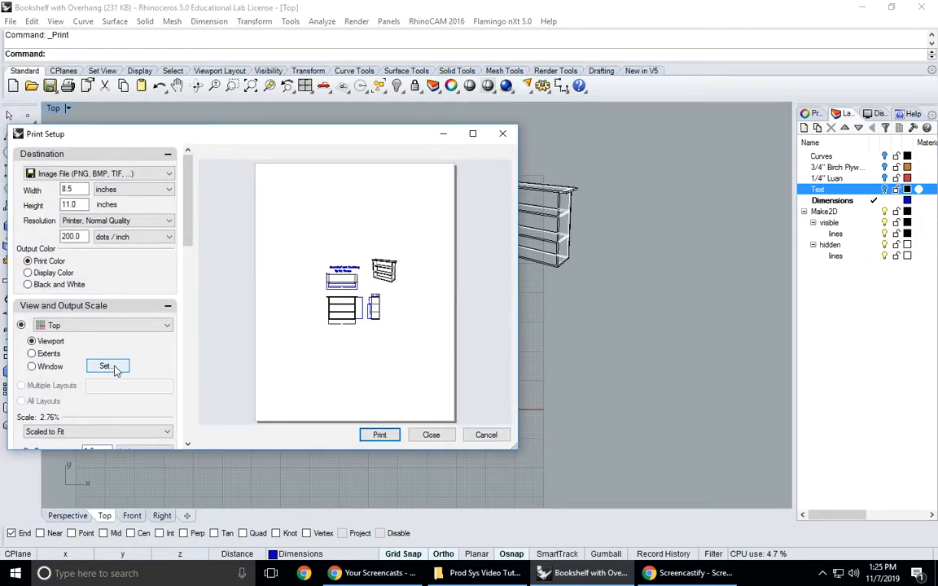
pyautogui.click(167, 305)
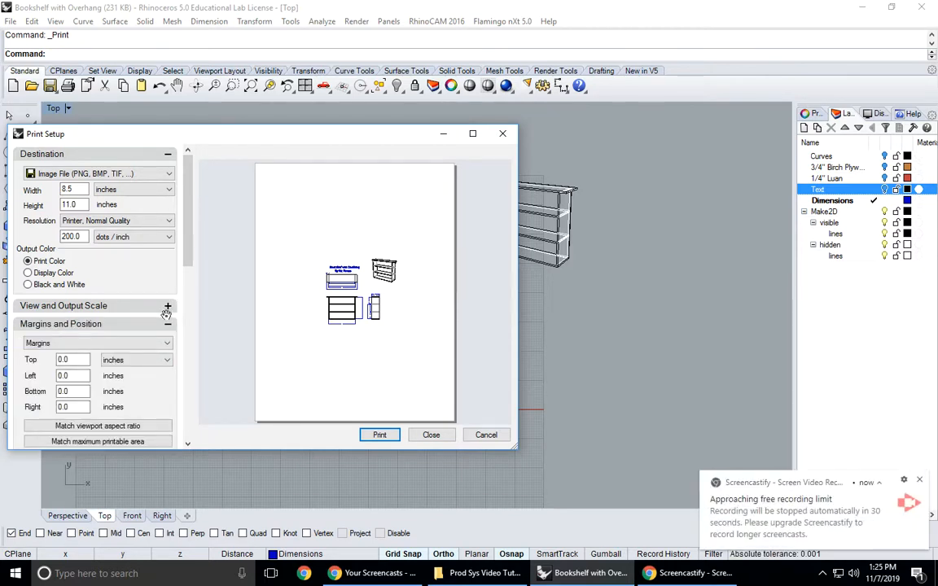
pyautogui.click(168, 323)
pyautogui.click(160, 154)
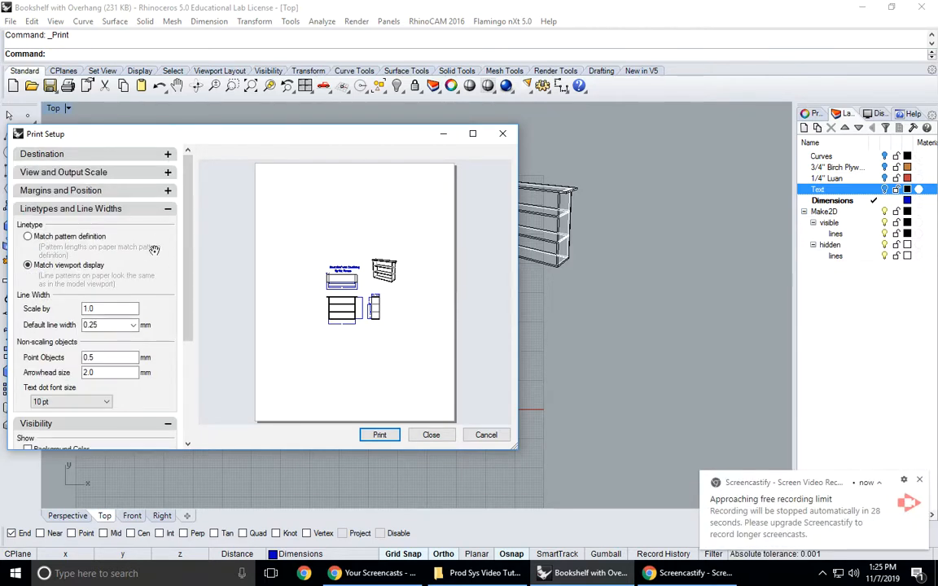
pyautogui.click(168, 173)
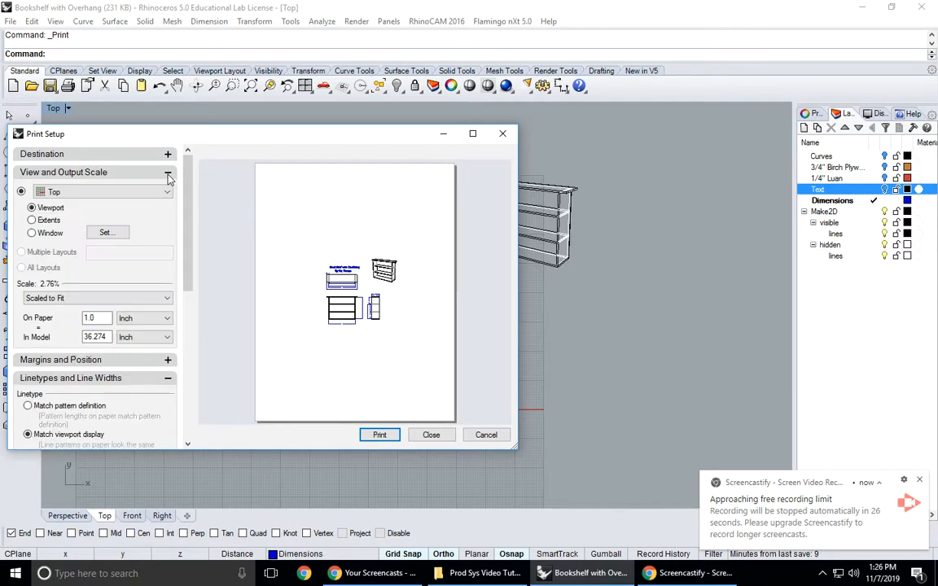
pyautogui.click(104, 233)
pyautogui.moveTo(280, 155); pyautogui.dragTo(584, 420)
pyautogui.press('Return')
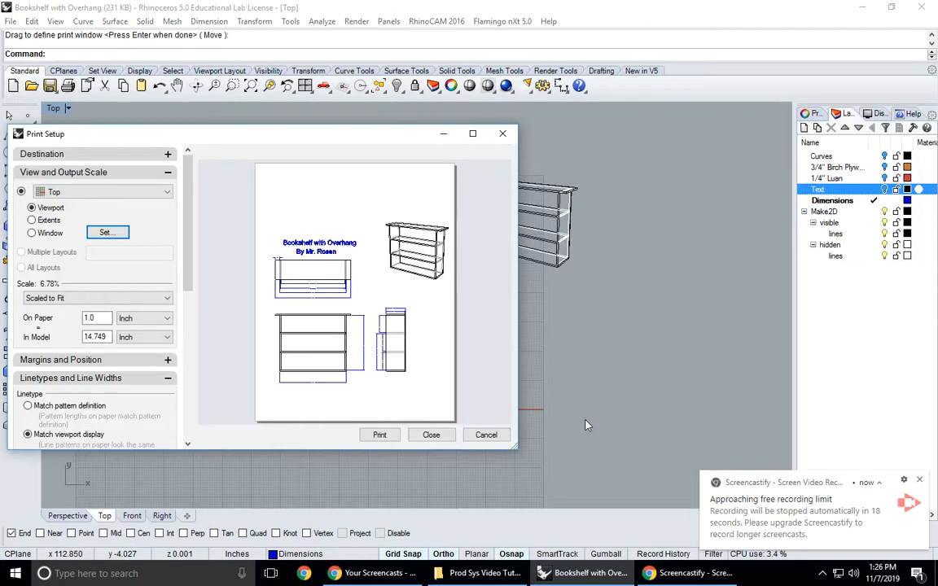
# - Print the drawing to a JPEG image file in the Prod Sys Rhino Teaching Models folder, naming it "2D model of Overhang Bokshelf"
pyautogui.click(168, 154)
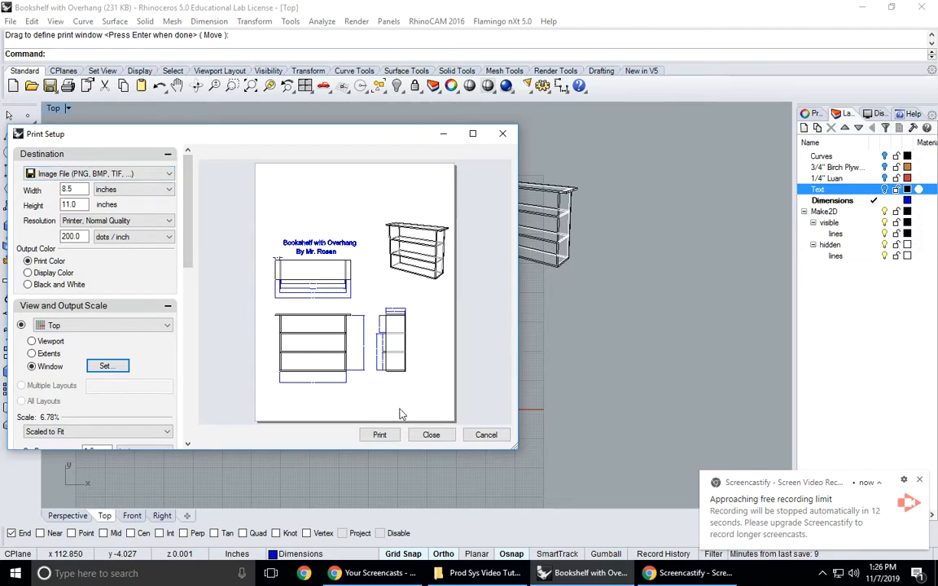
pyautogui.click(386, 435)
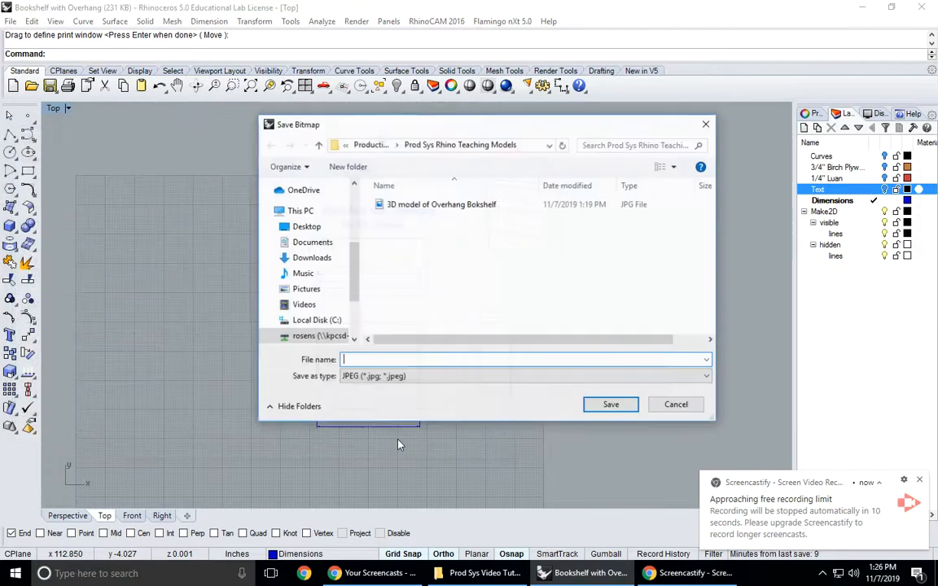
pyautogui.click(465, 210)
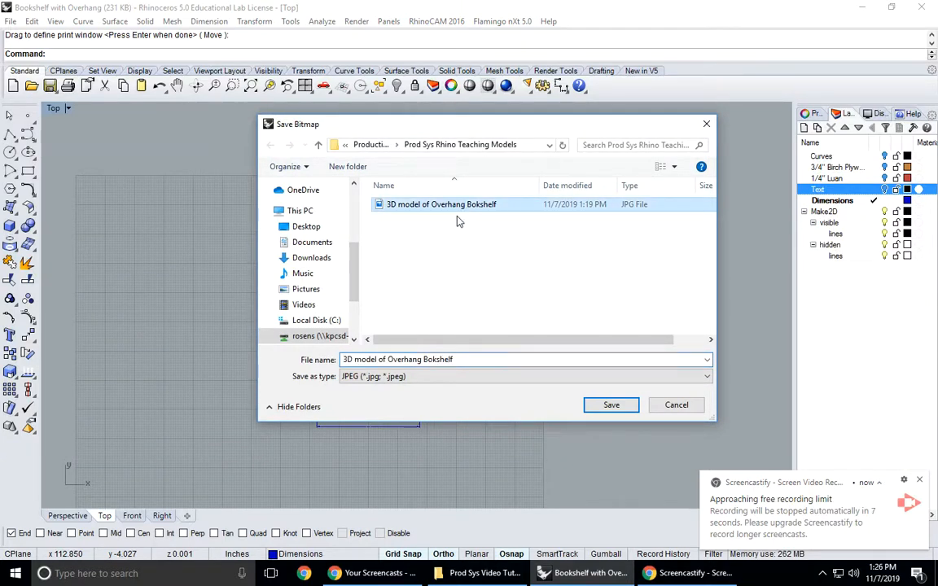
pyautogui.click(349, 362)
pyautogui.click(348, 360)
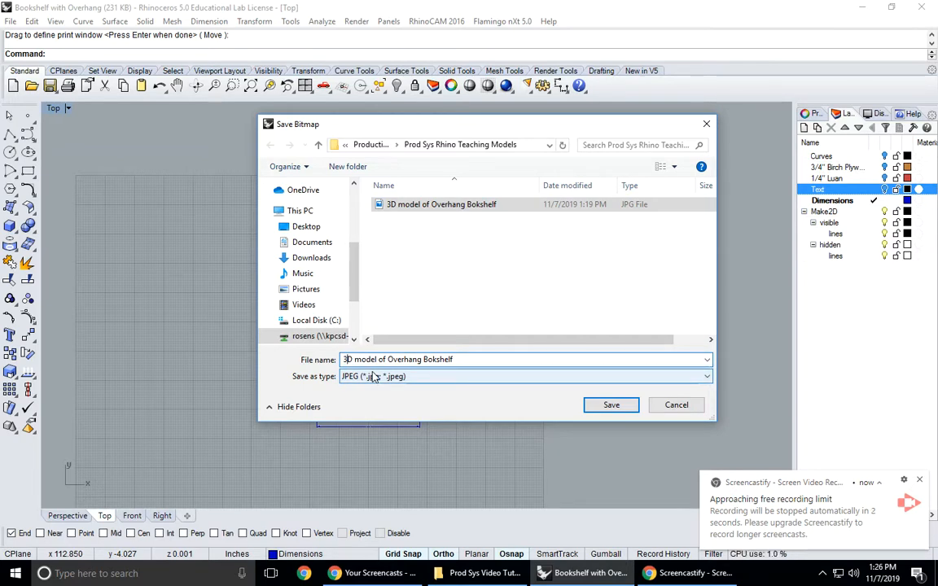
pyautogui.press('BackSpace')
pyautogui.write('2')
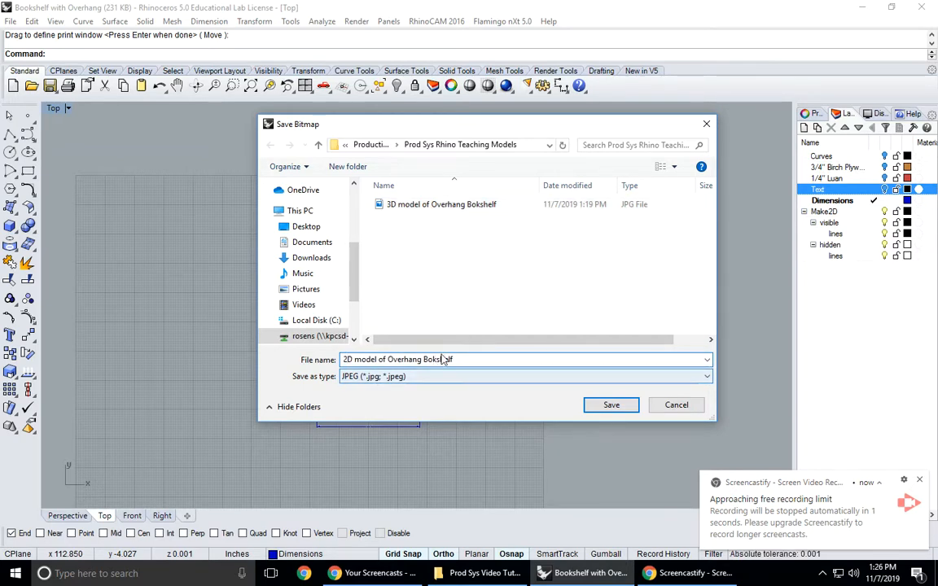